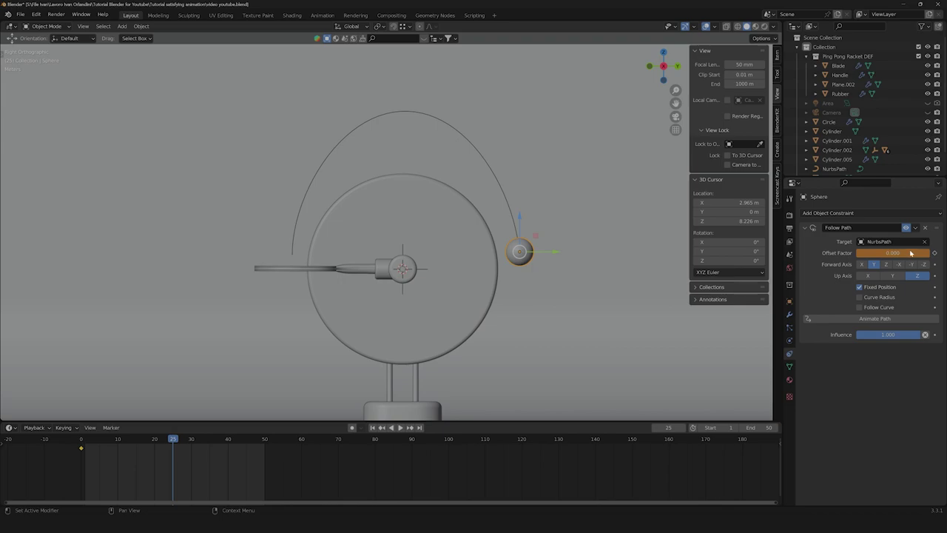
Step: Keyframe the sphere's Follow Path Offset Factor at 0 on frame 25 and at 1 on frame 50, and preview the motion
click(934, 253)
drag(172, 441, 266, 441)
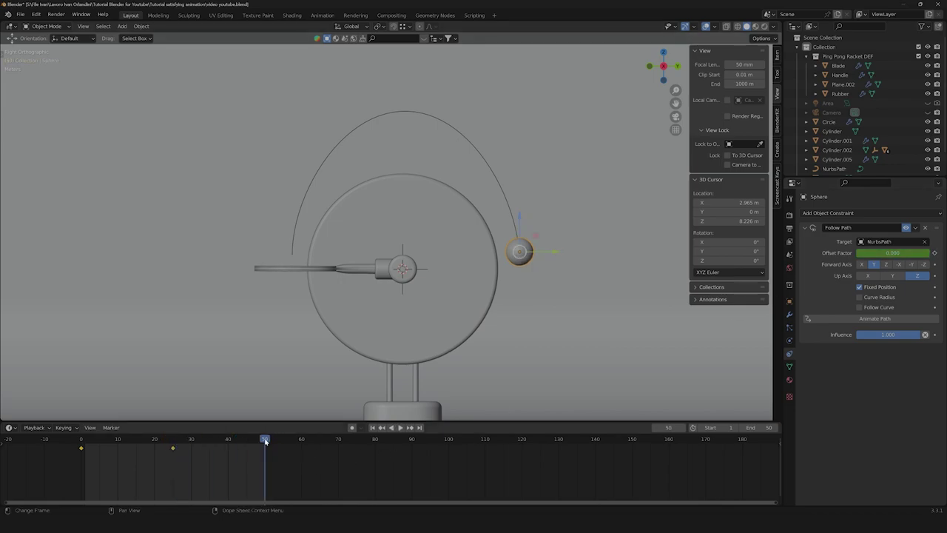
double_click(893, 253)
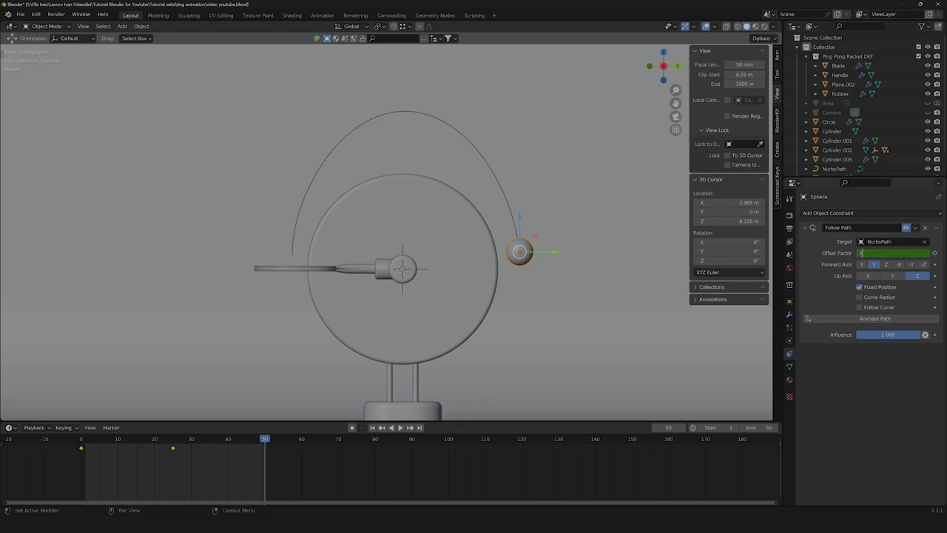
text(1)
key(Return)
click(934, 253)
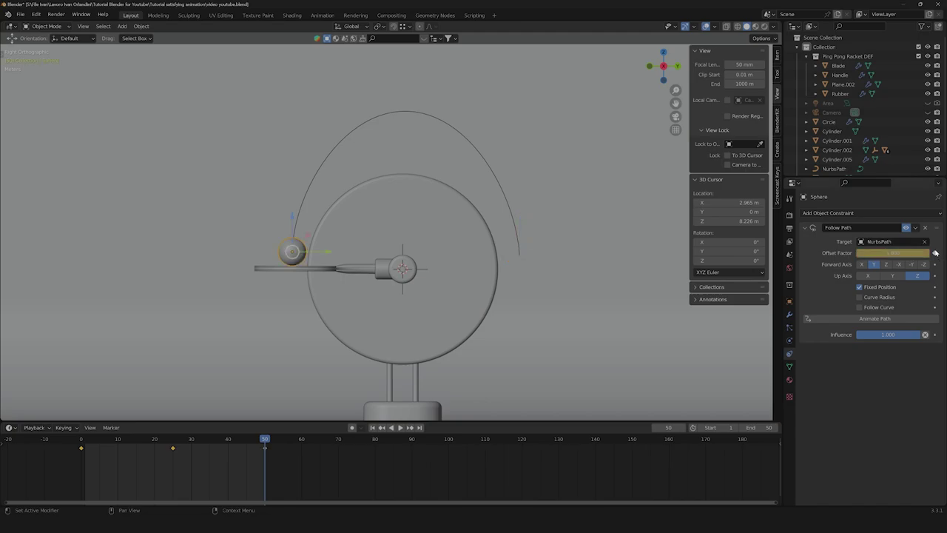
key(space)
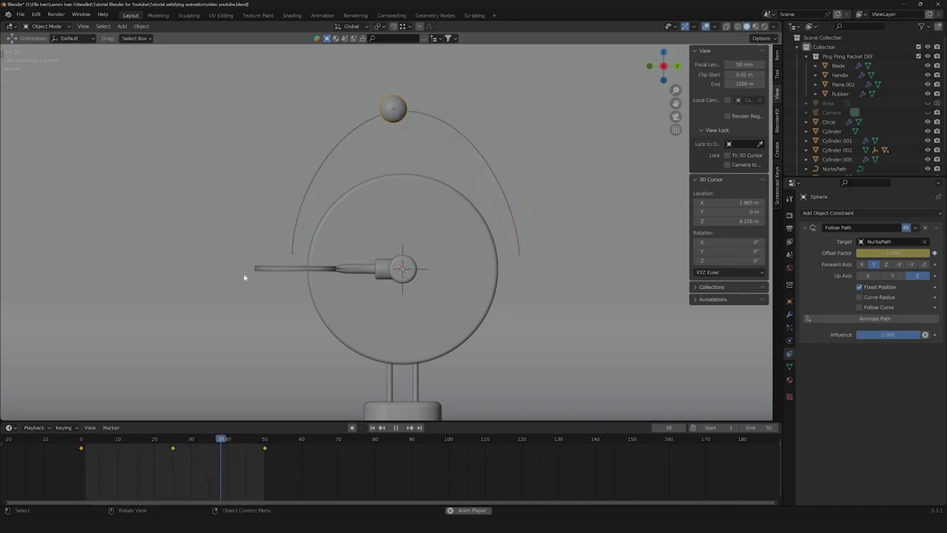
key(space)
Step: Change the interpolation of all the sphere's keyframes to Linear and play the animation to check it
click(197, 448)
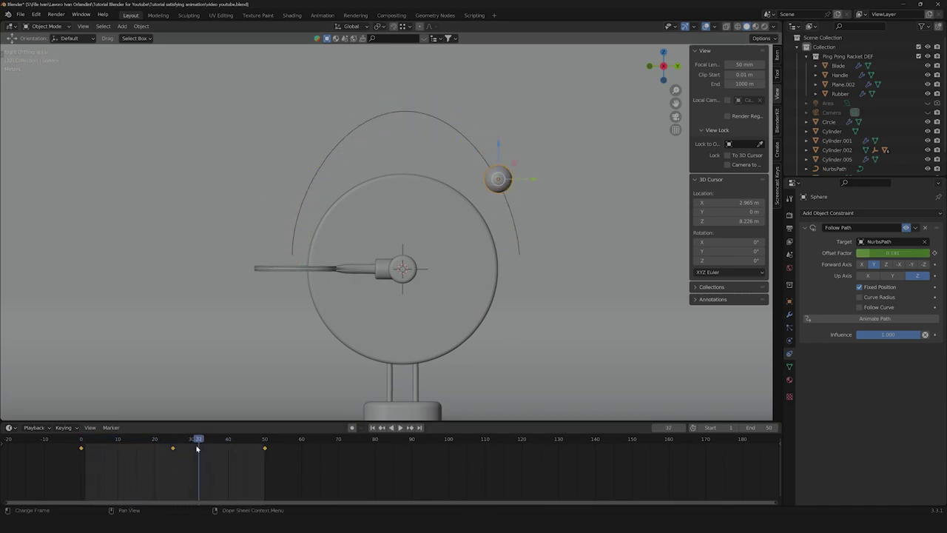
drag(298, 471, 51, 439)
right_click(148, 448)
mouse_move(158, 448)
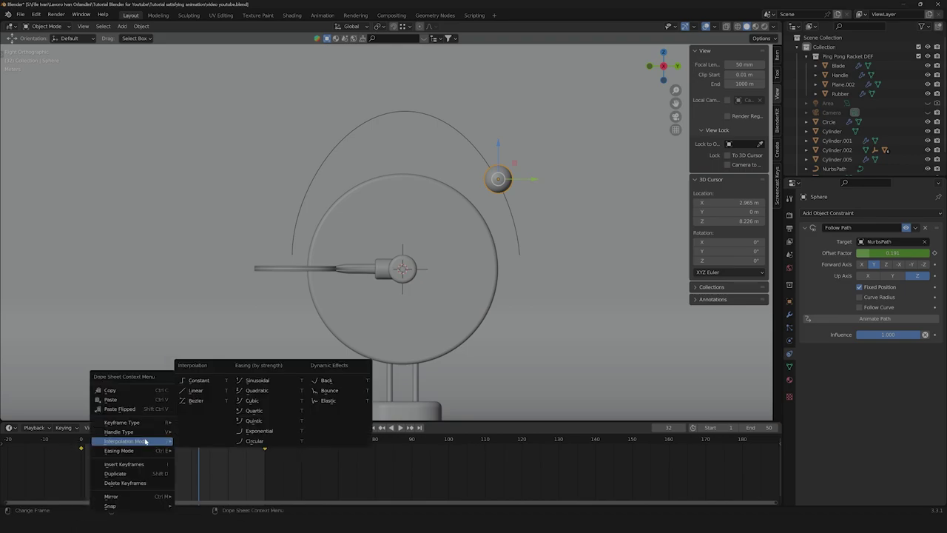
click(195, 389)
key(space)
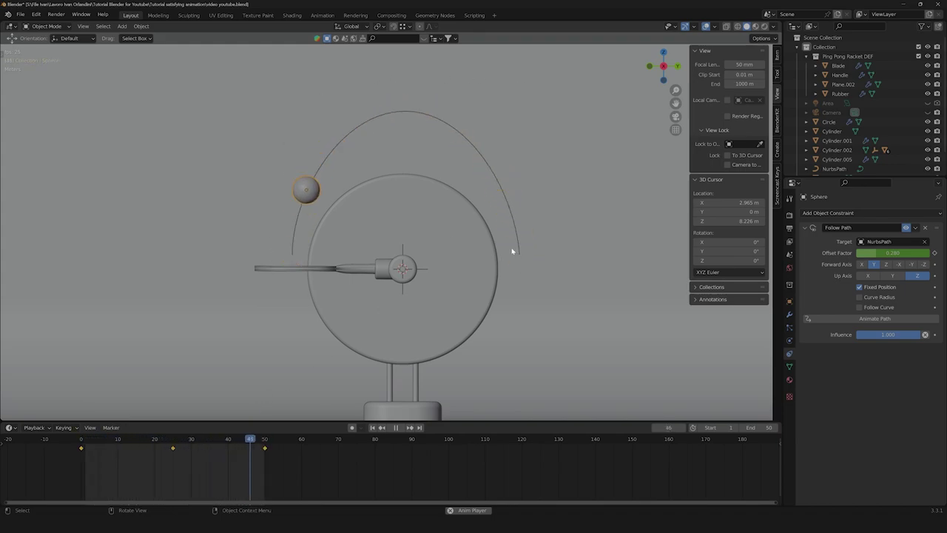
key(space)
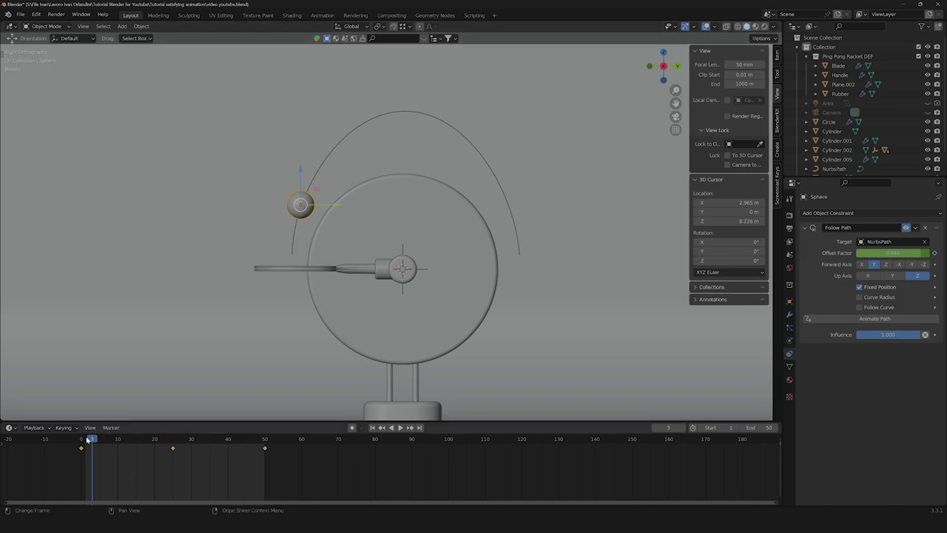
Step: Keyframe the sphere's Offset Factor at about 0.644 on frame 8 and about 0.338 on frame 18
drag(92, 439, 107, 443)
click(111, 439)
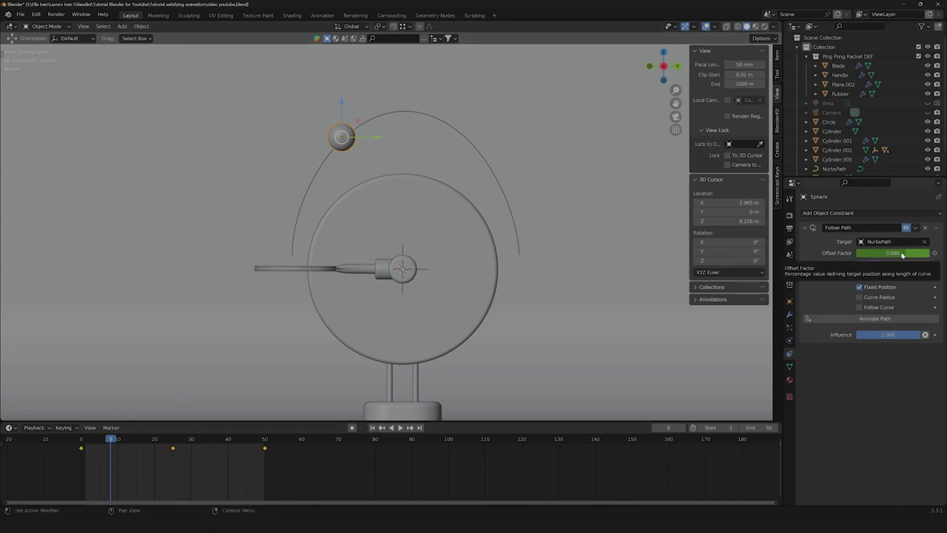
mouse_move(901, 253)
mouse_down()
mouse_move(884, 253)
mouse_move(914, 253)
mouse_up()
click(936, 253)
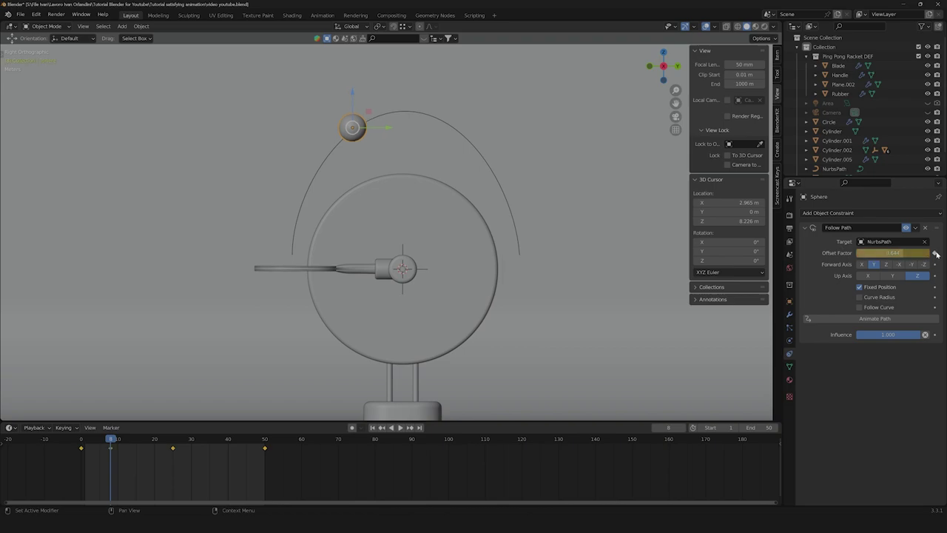
drag(110, 440, 147, 449)
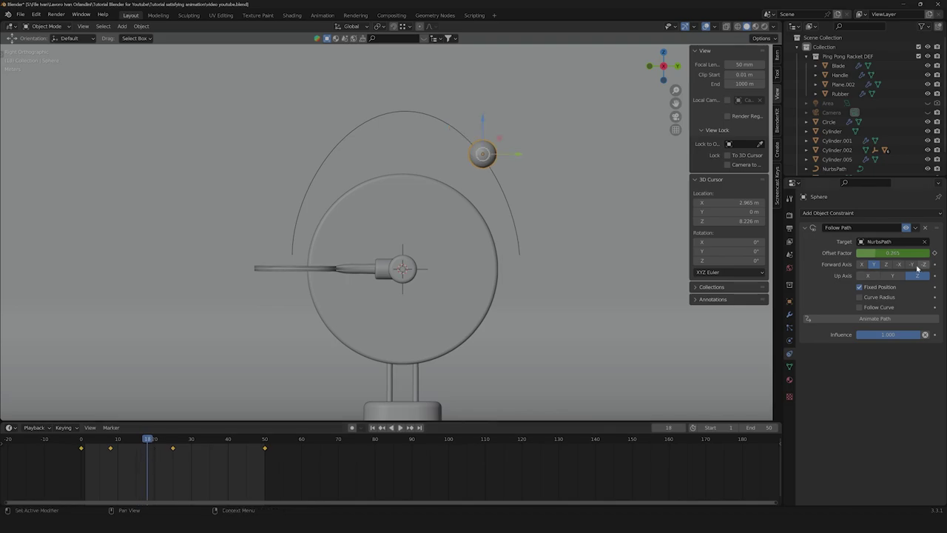
mouse_move(894, 253)
mouse_down()
mouse_move(878, 253)
mouse_move(891, 253)
mouse_up()
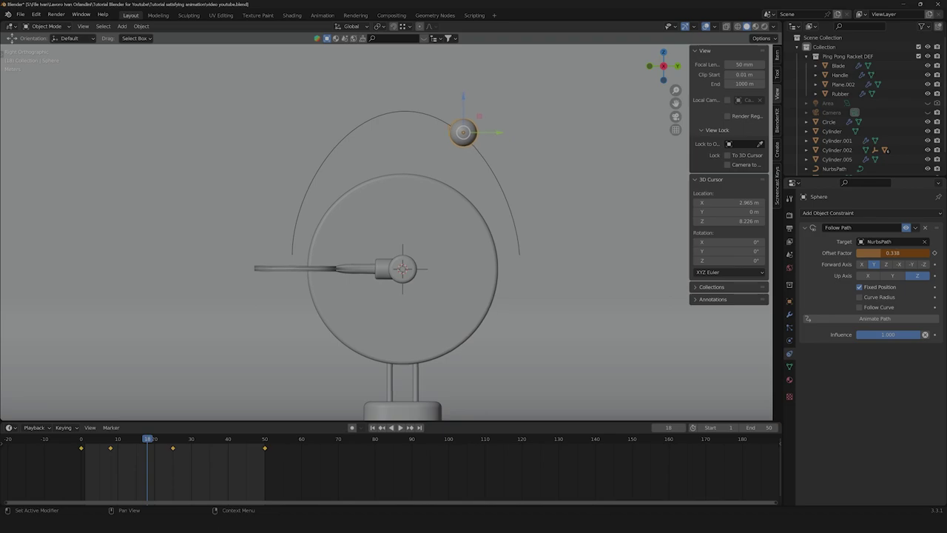
click(933, 253)
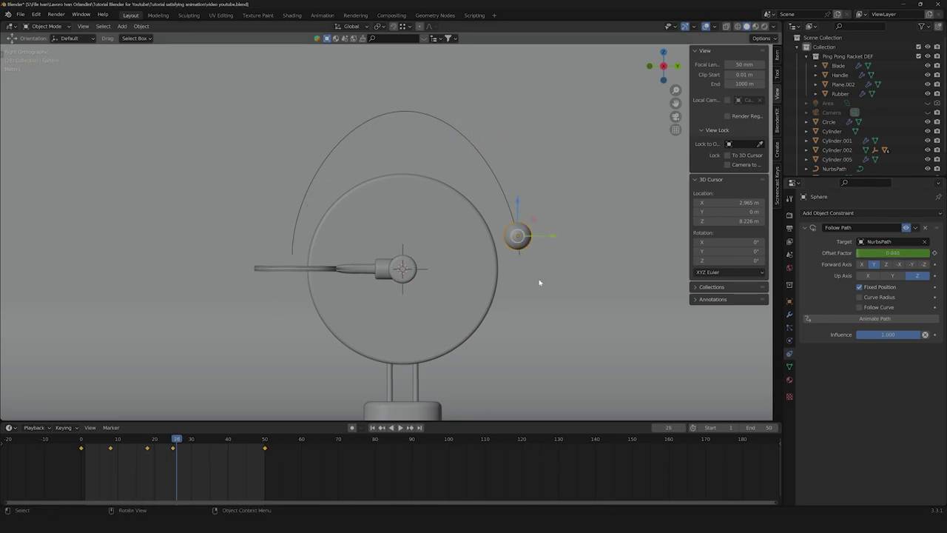
Step: Keyframe the sphere's Offset Factor at about 0.346 on frame 33 and about 0.645 on frame 43, and preview the motion
drag(180, 441, 203, 441)
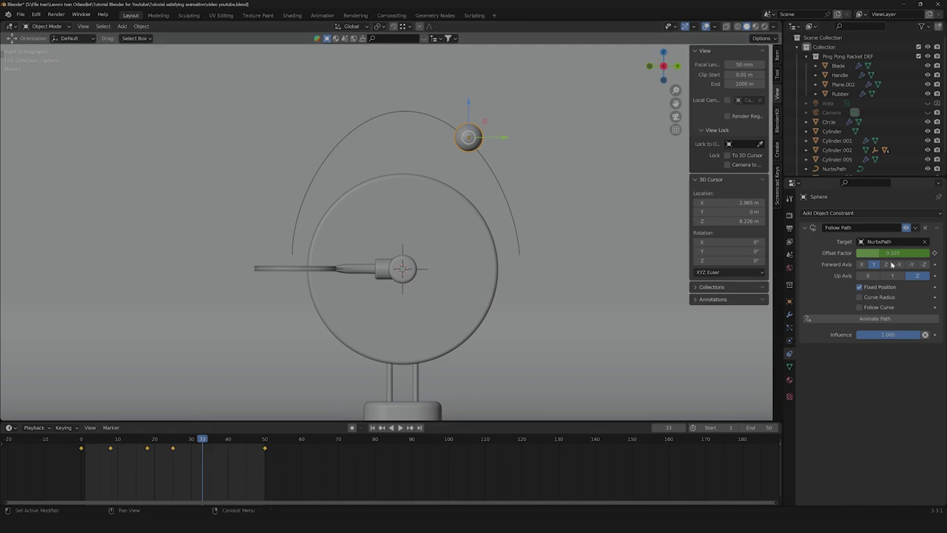
drag(880, 253, 882, 253)
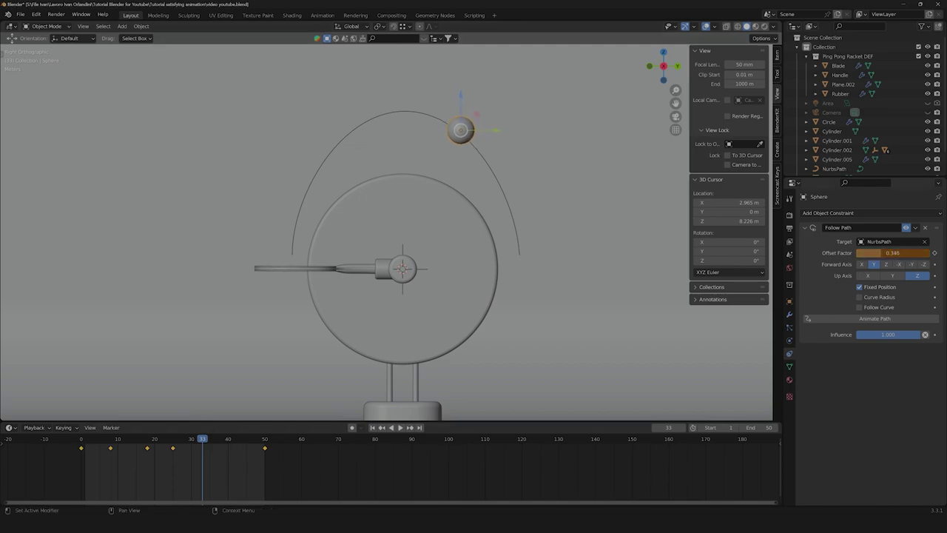
click(935, 253)
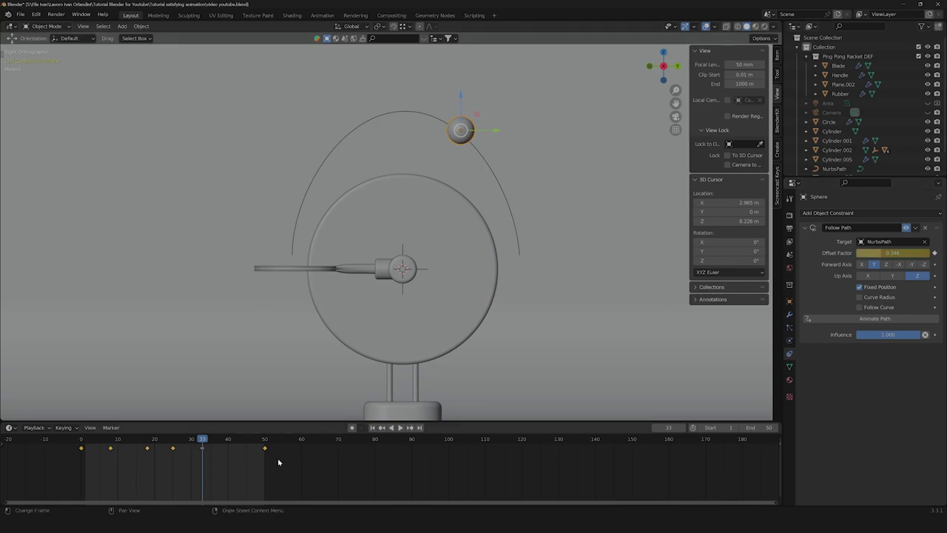
drag(199, 440, 239, 440)
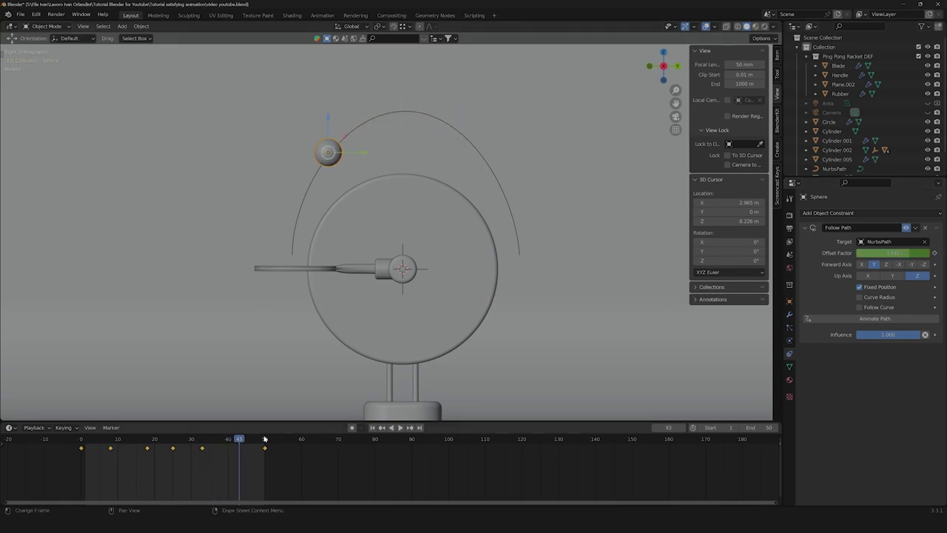
click(859, 286)
drag(893, 253, 907, 253)
click(935, 253)
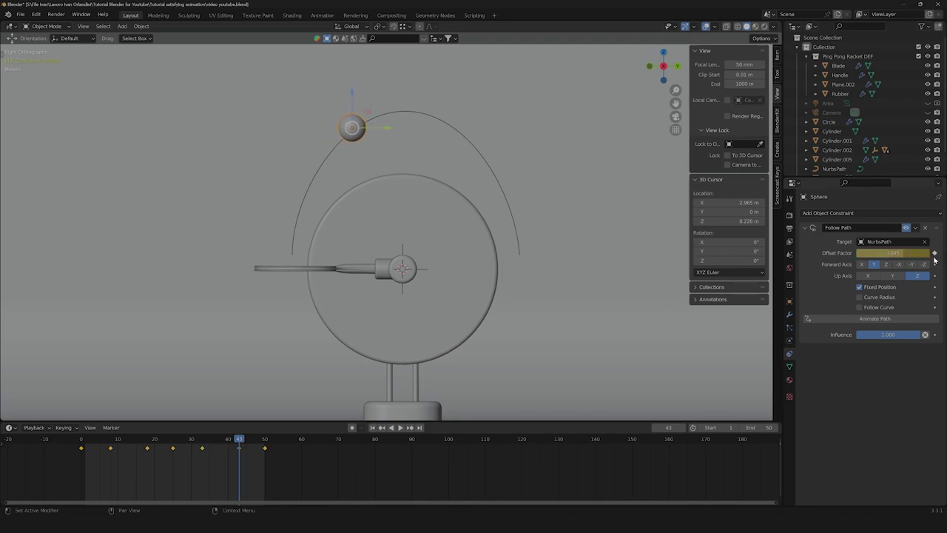
key(space)
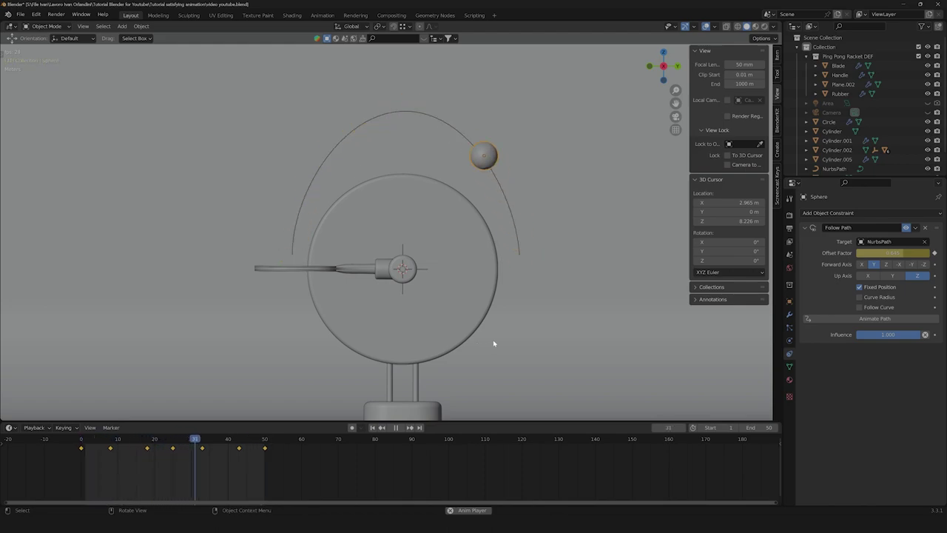
key(space)
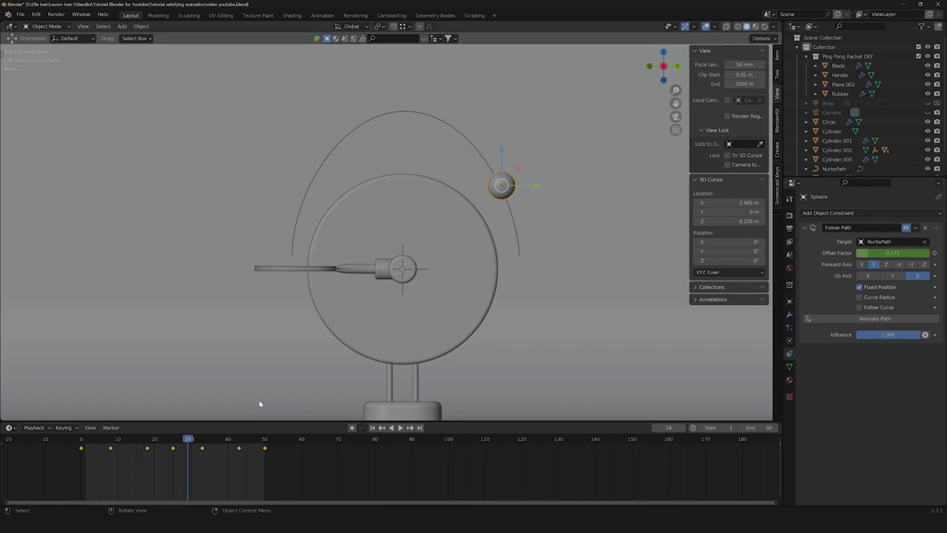
Step: Select the racket's pivot cylinder and insert a rotation keyframe at frame 0 with the racket horizontal
scroll(444, 304, up, 6)
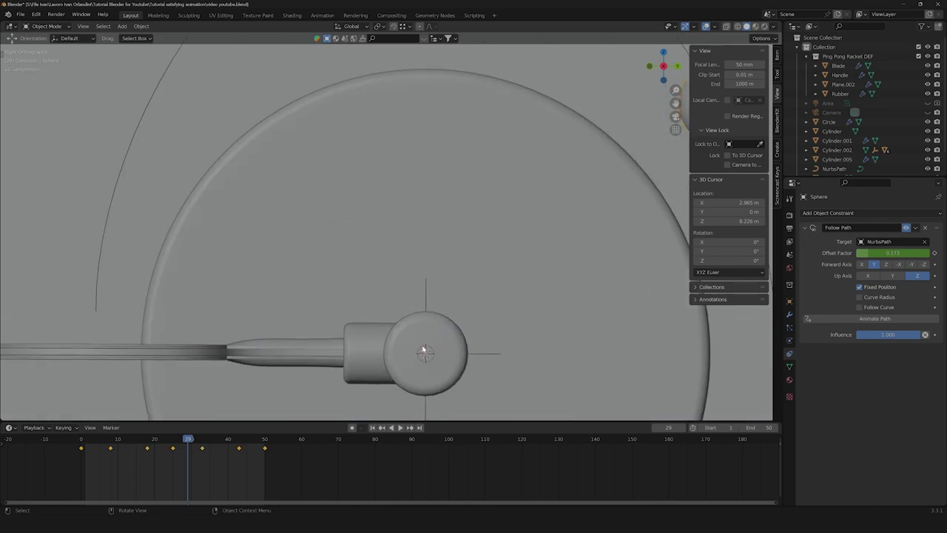
click(428, 358)
scroll(426, 358, down, 3)
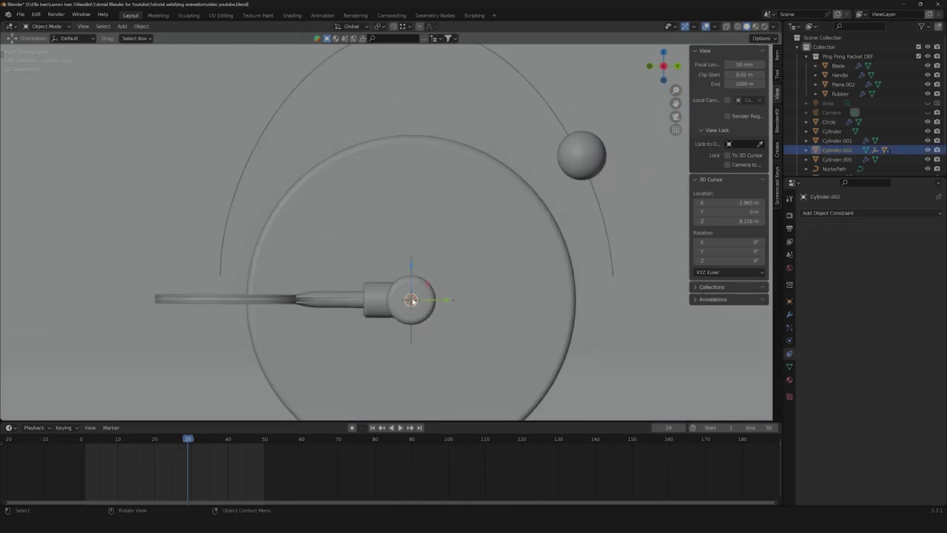
key(r)
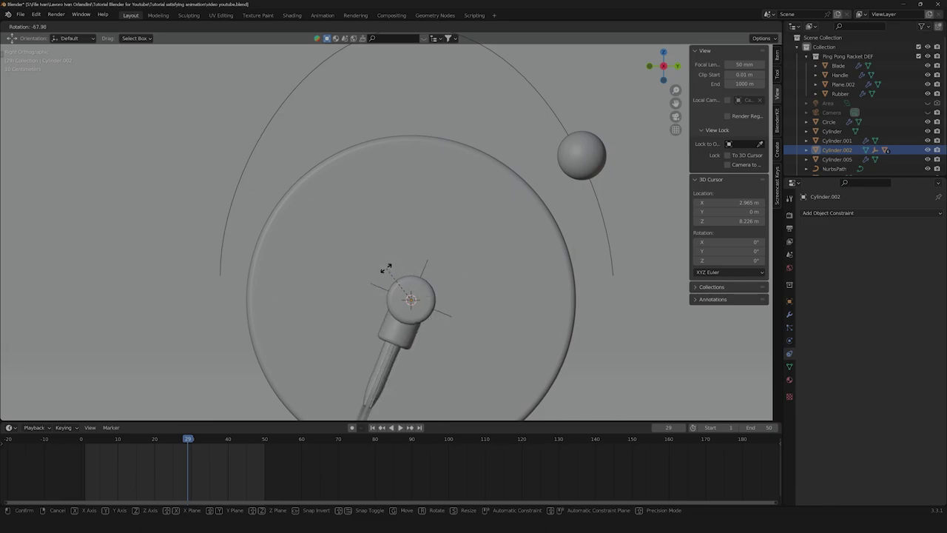
click(443, 272)
drag(165, 443, 74, 449)
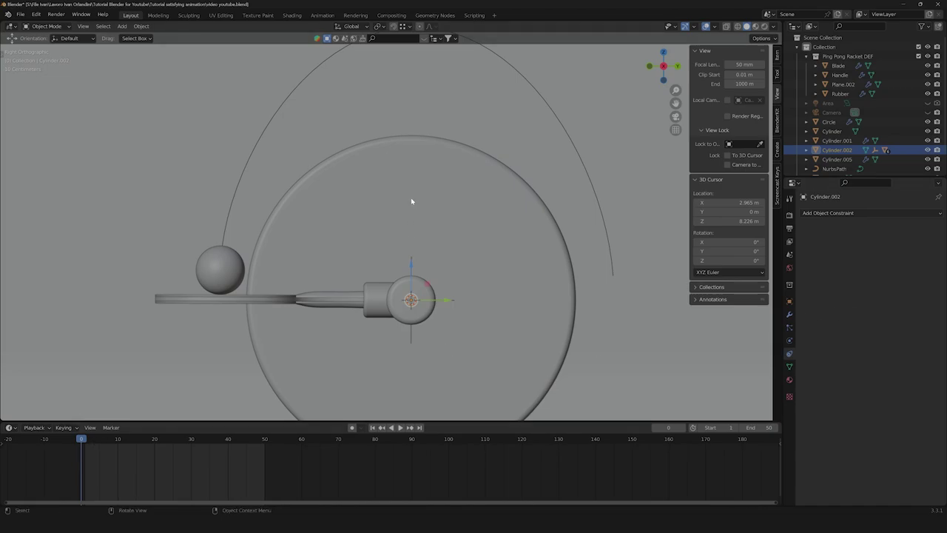
key(i)
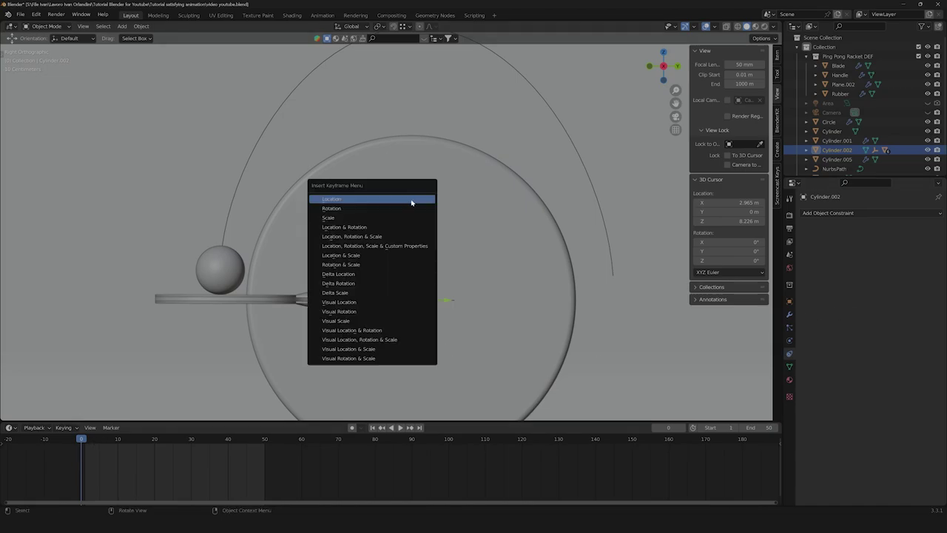
click(354, 210)
Step: At frame 1, rotate the racket upward about 8° to touch the ball and insert a rotation keyframe
key(space)
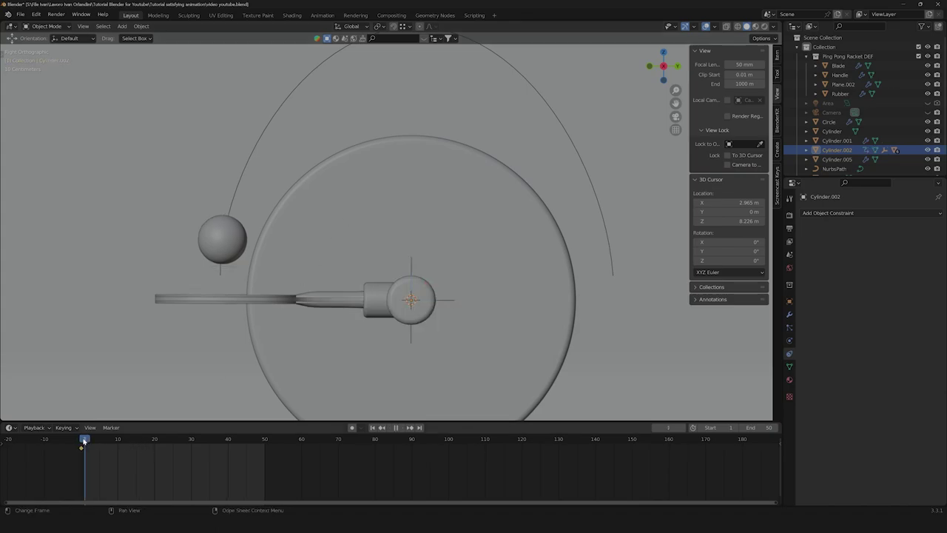
key(space)
key(r)
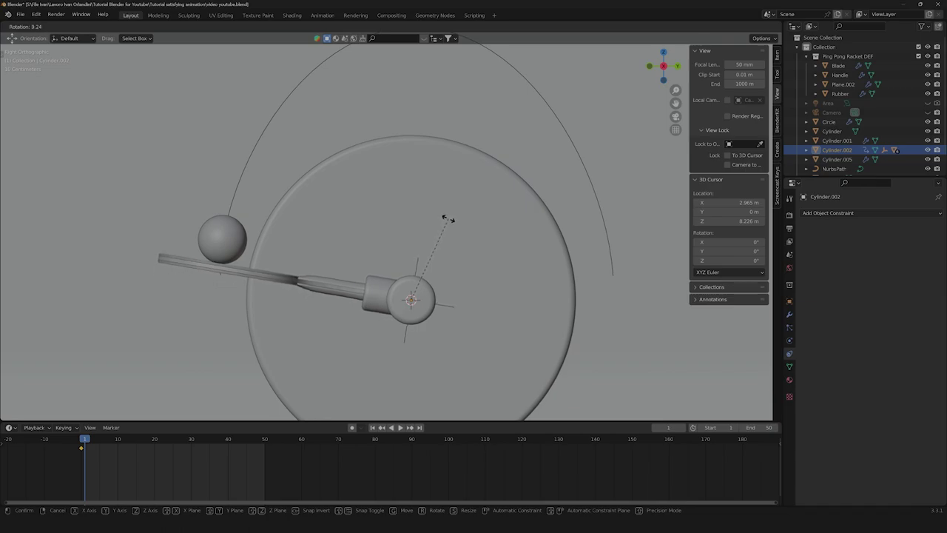
click(449, 220)
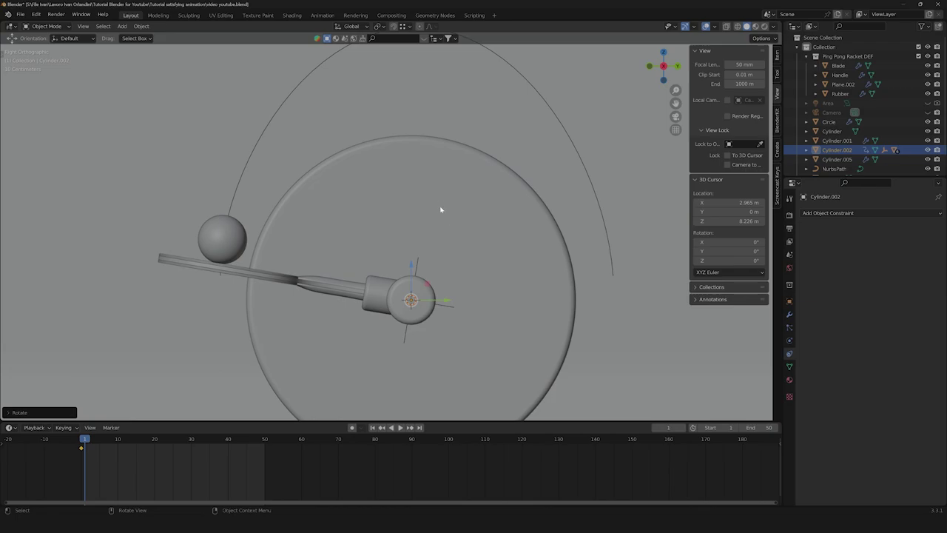
key(i)
click(436, 188)
Step: At frame 2, rotate the racket about 5.6° further toward the ball and insert a rotation keyframe
key(Right)
key(r)
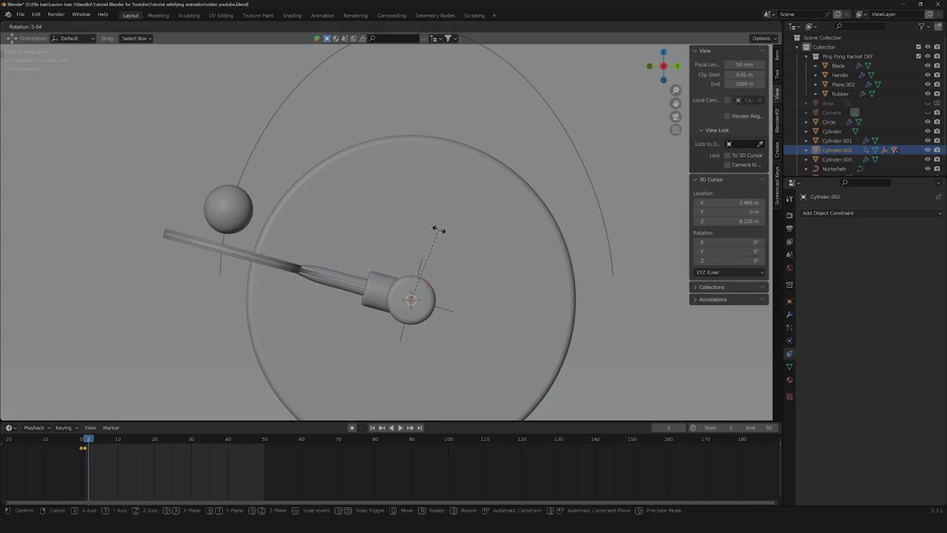
click(439, 231)
key(i)
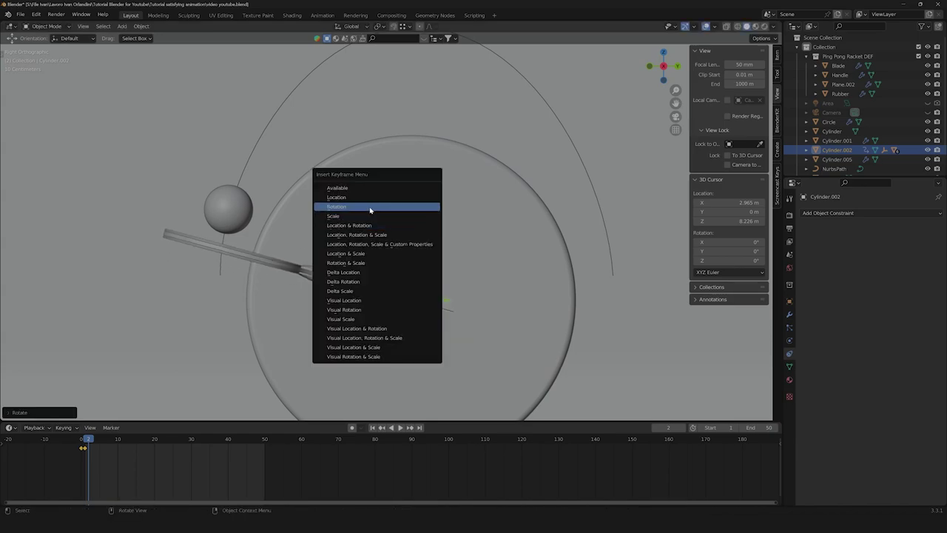
click(369, 209)
Step: At frame 25, swing the racket around to lie horizontally beneath the ball at the opposite path end and insert a rotation keyframe
key(space)
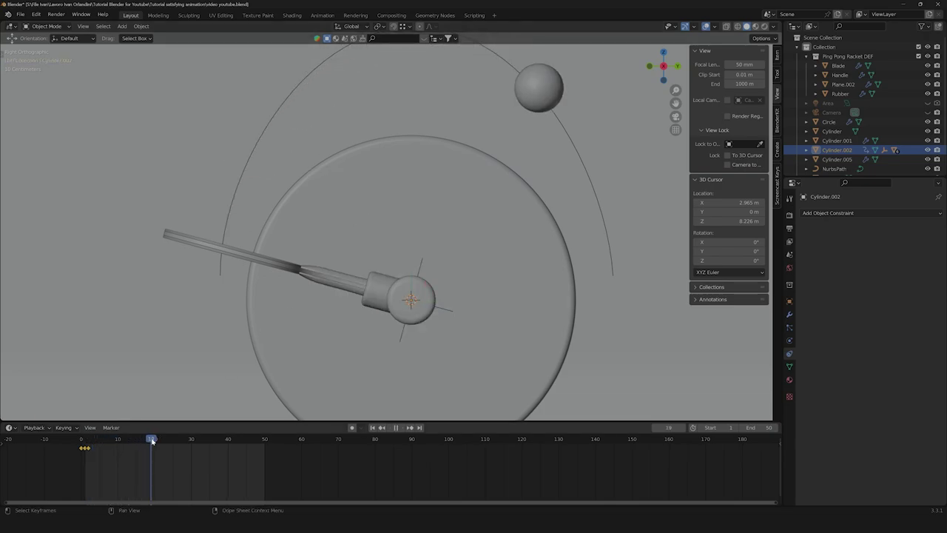
key(space)
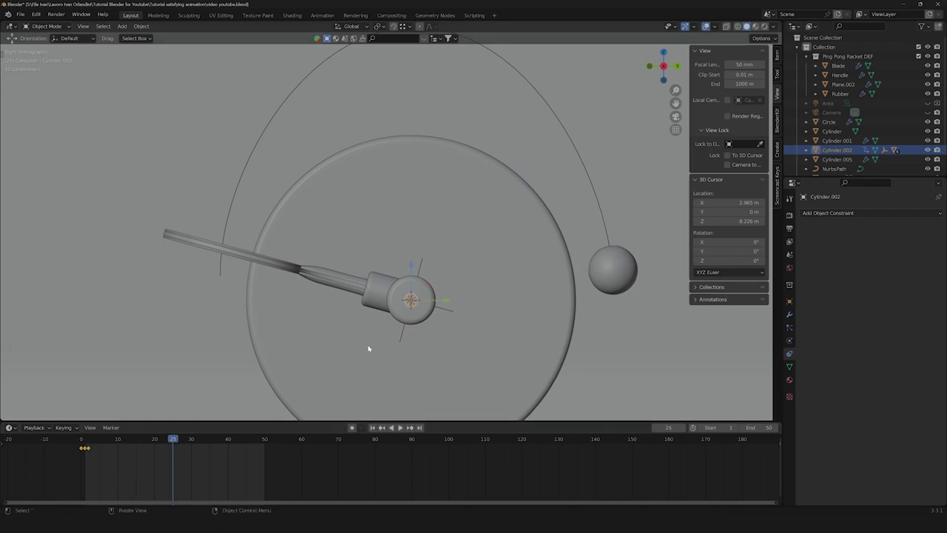
key(r)
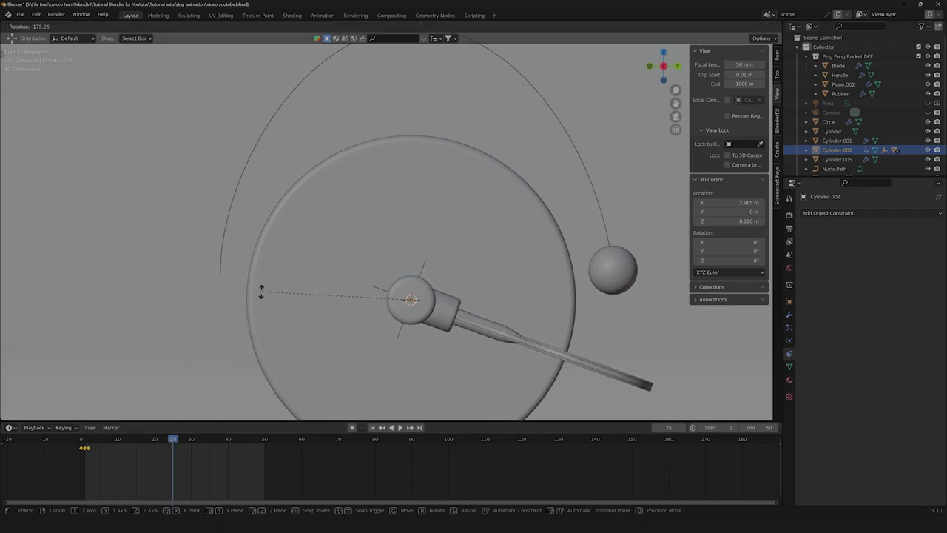
click(311, 328)
key(i)
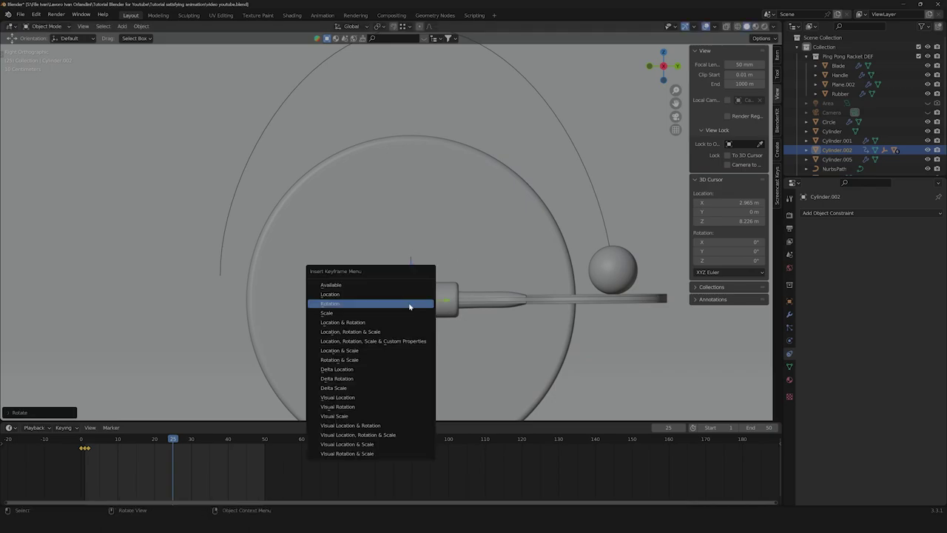
click(411, 306)
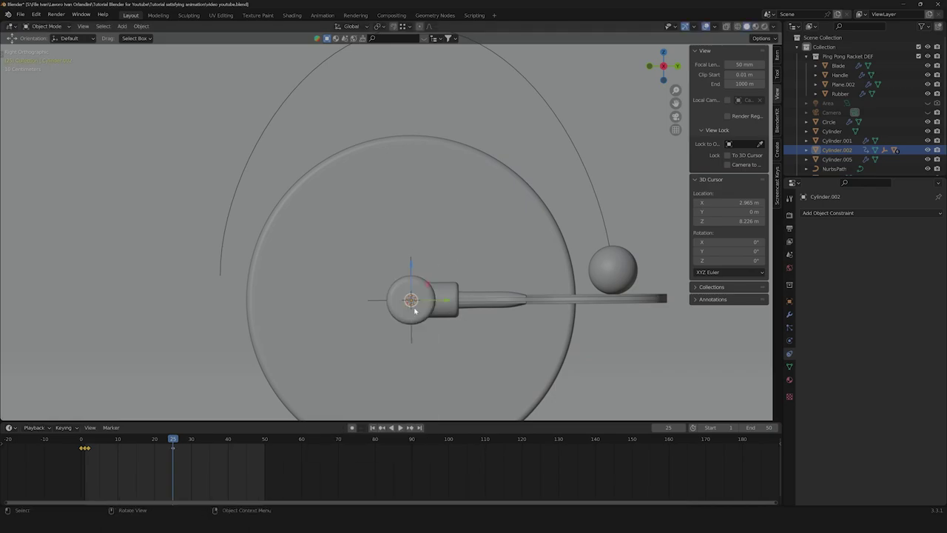
Step: At frame 26, rotate the racket upward until its blade touches the ball and insert a rotation keyframe
click(176, 440)
key(r)
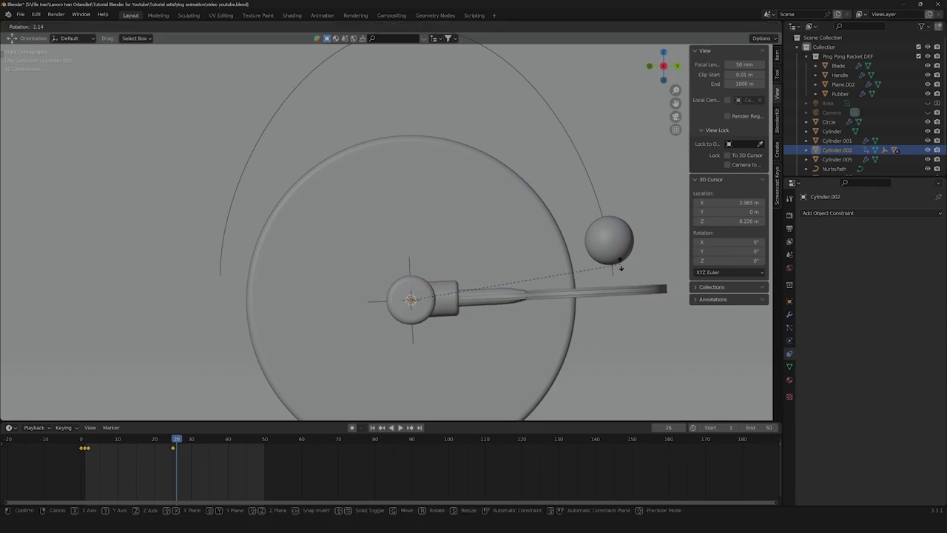
click(614, 219)
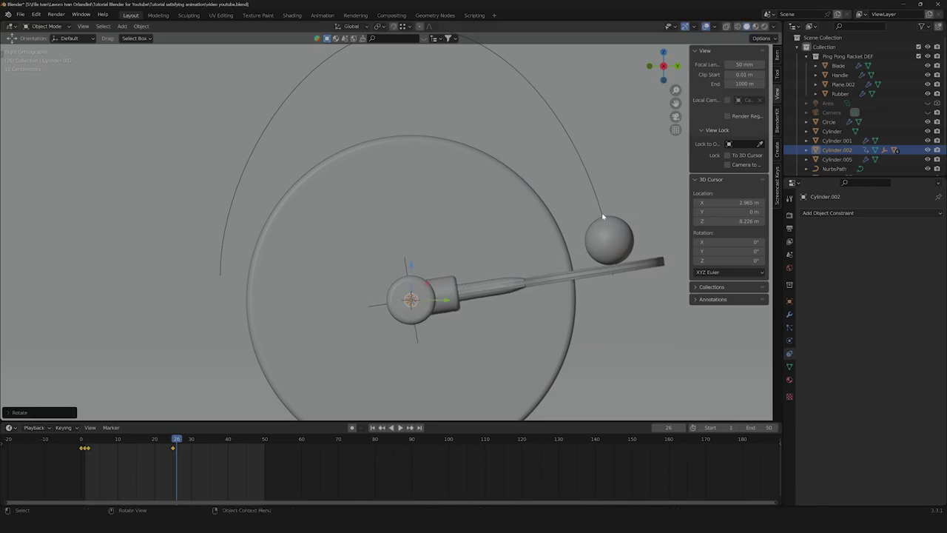
key(i)
click(596, 215)
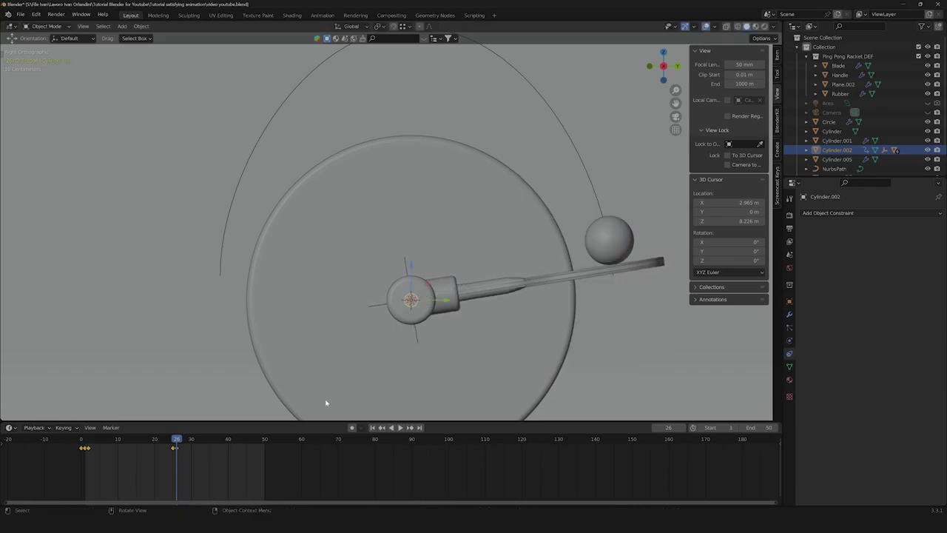
Step: At frame 27, rotate the racket slightly further up toward the ball and insert a rotation keyframe
click(181, 439)
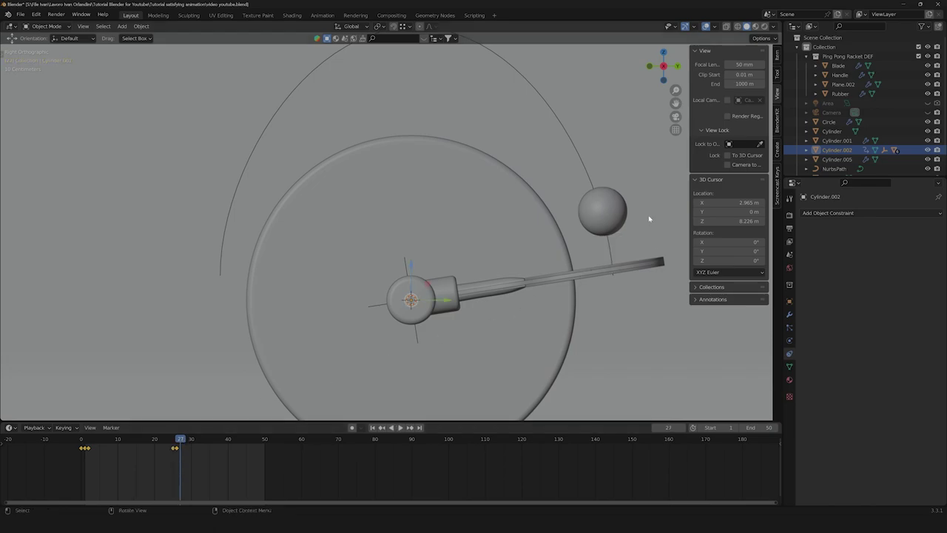
key(r)
click(626, 216)
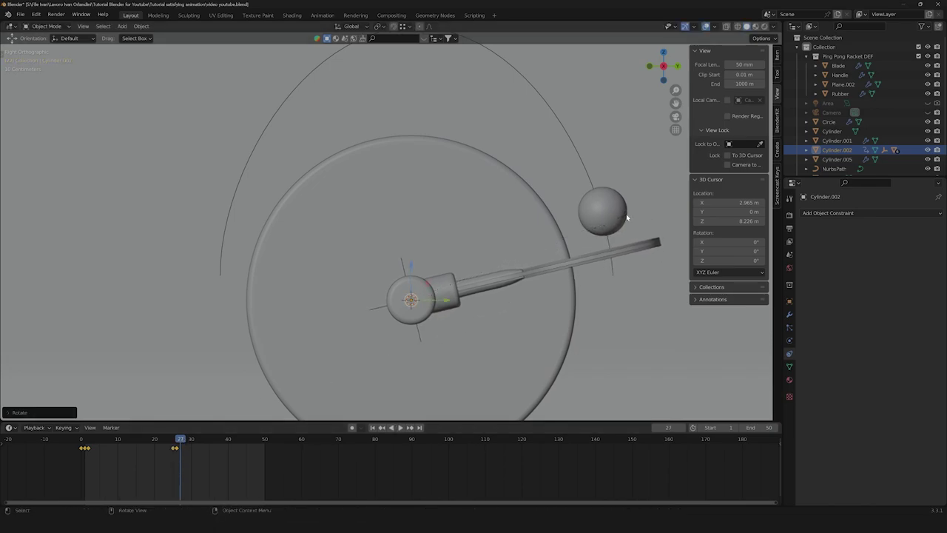
key(i)
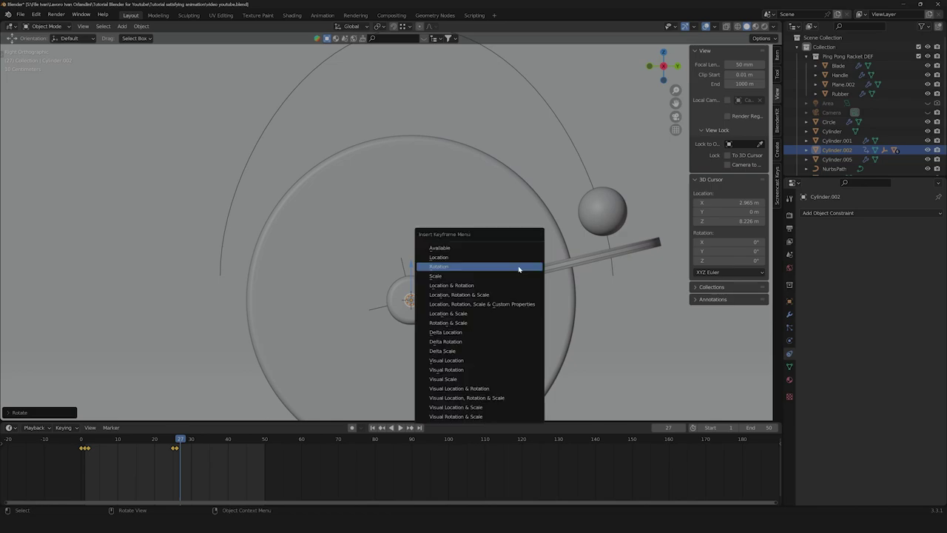
click(519, 267)
Step: At frame 50, swing the racket down and around to lie horizontally beneath the ball at the starting path end, and insert a rotation keyframe
key(space)
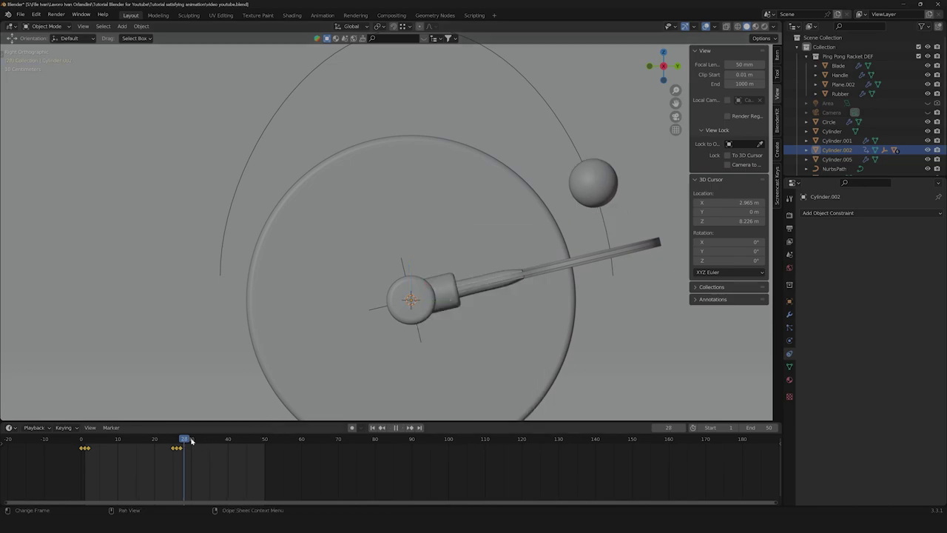
drag(202, 442, 268, 438)
key(r)
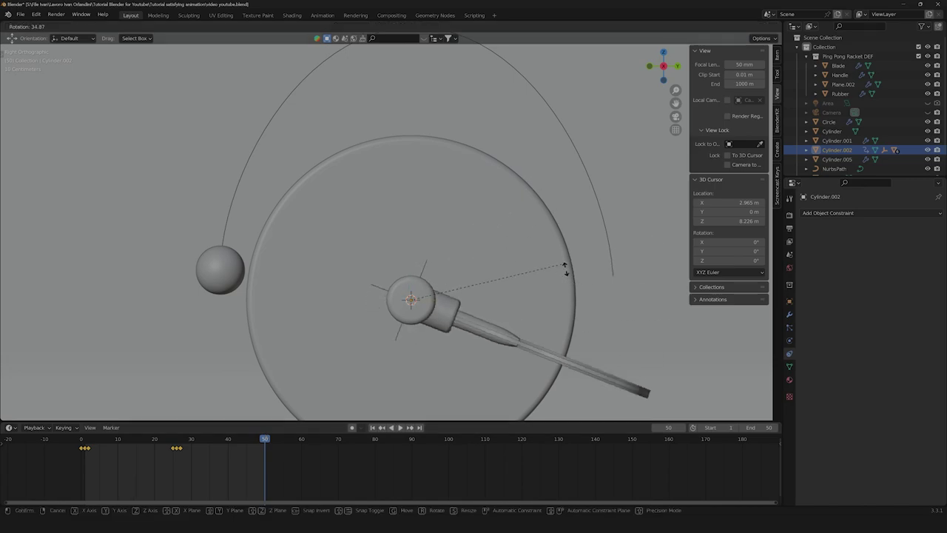
click(356, 338)
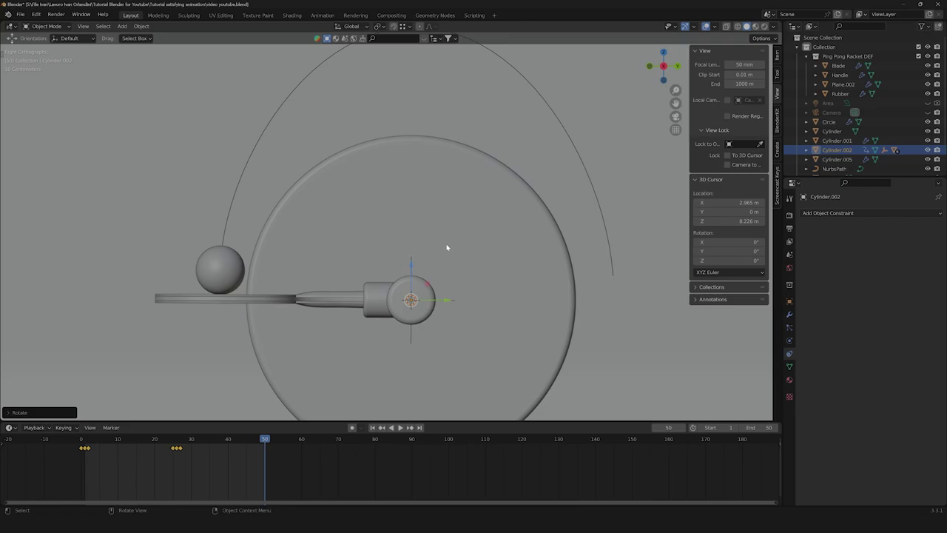
key(r)
right_click(446, 246)
key(i)
click(419, 240)
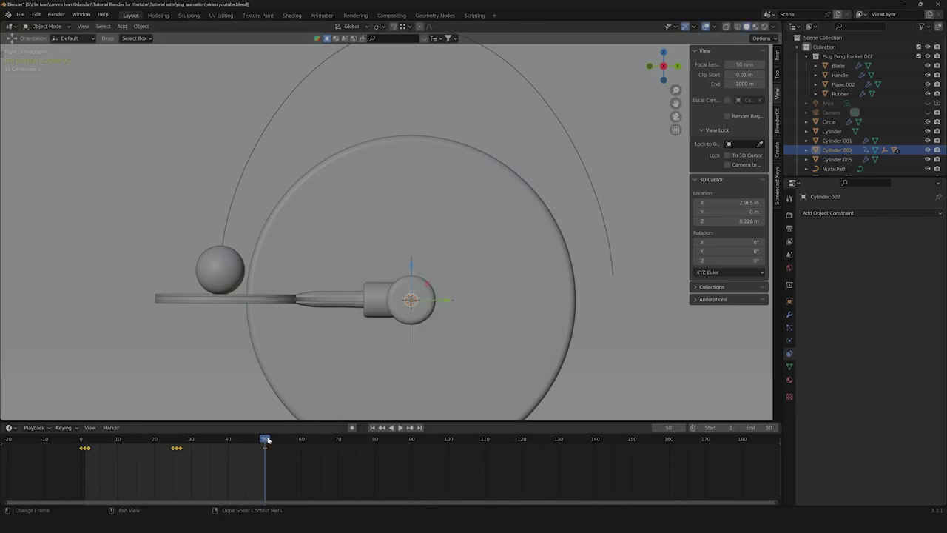
Step: Set the racket's rotation keyframes to Linear interpolation and play the animation to check the swing
key(space)
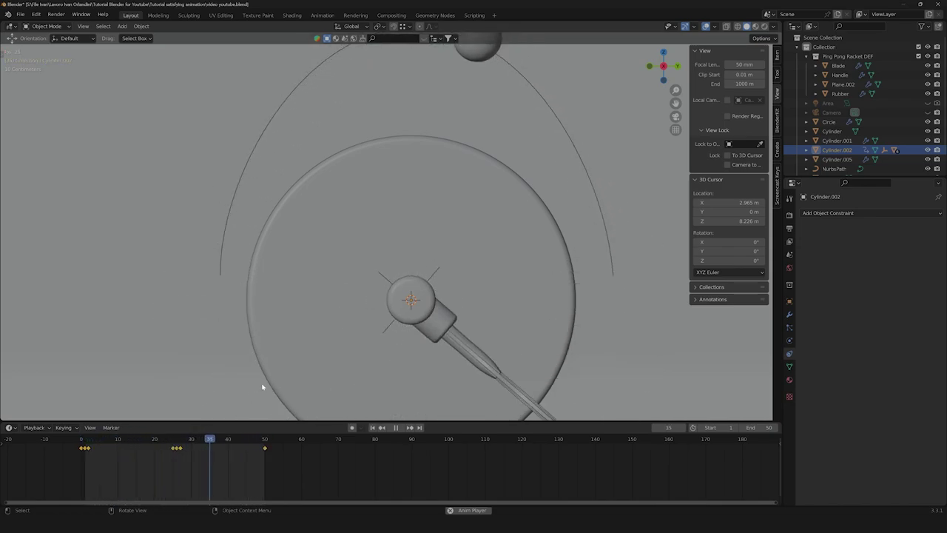
key(space)
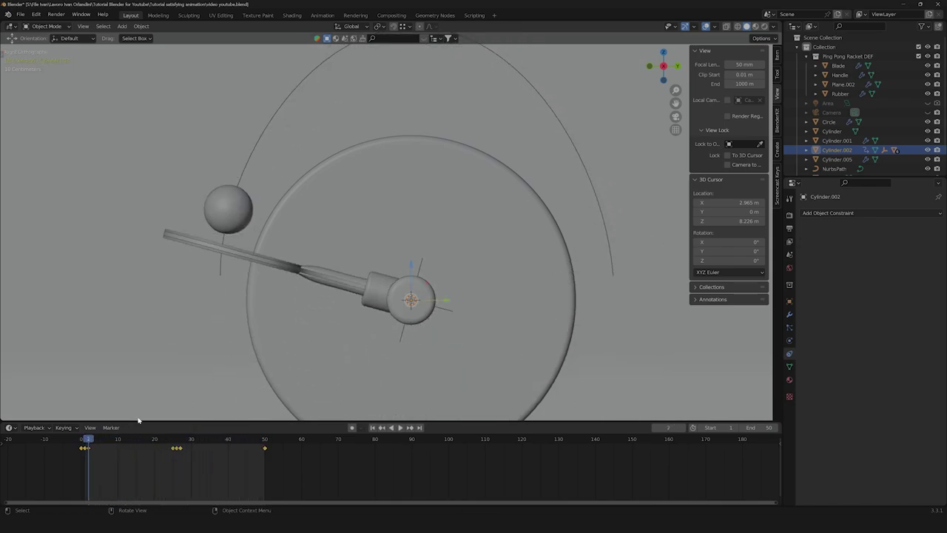
right_click(193, 449)
mouse_move(188, 443)
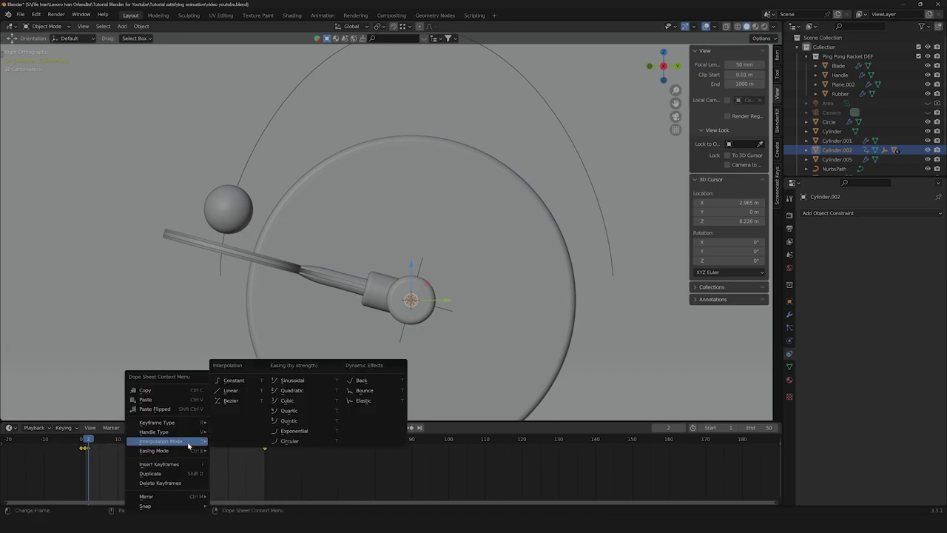
click(231, 393)
key(space)
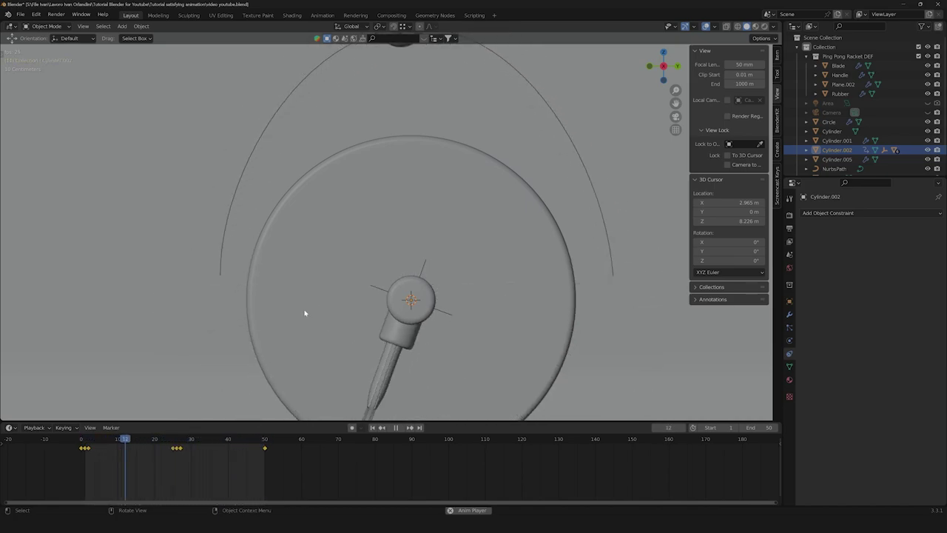
key(space)
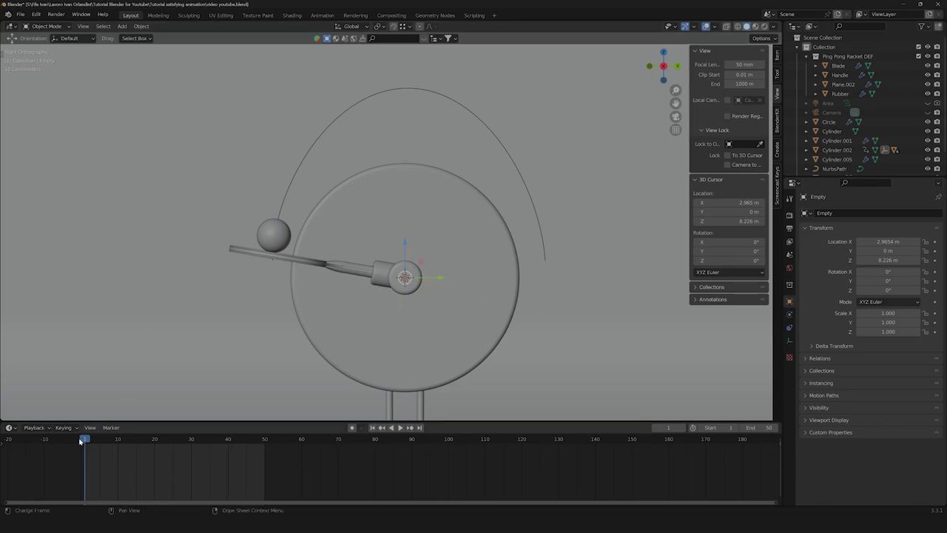
Step: Keyframe the racket empty's Y rotation at 0° on frame 1 and at 360° on frame 25
click(936, 282)
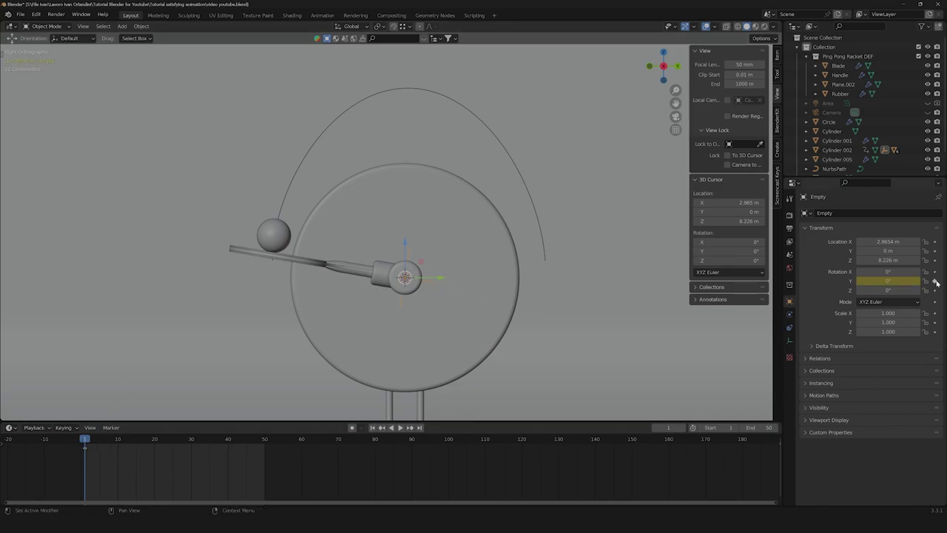
key(space)
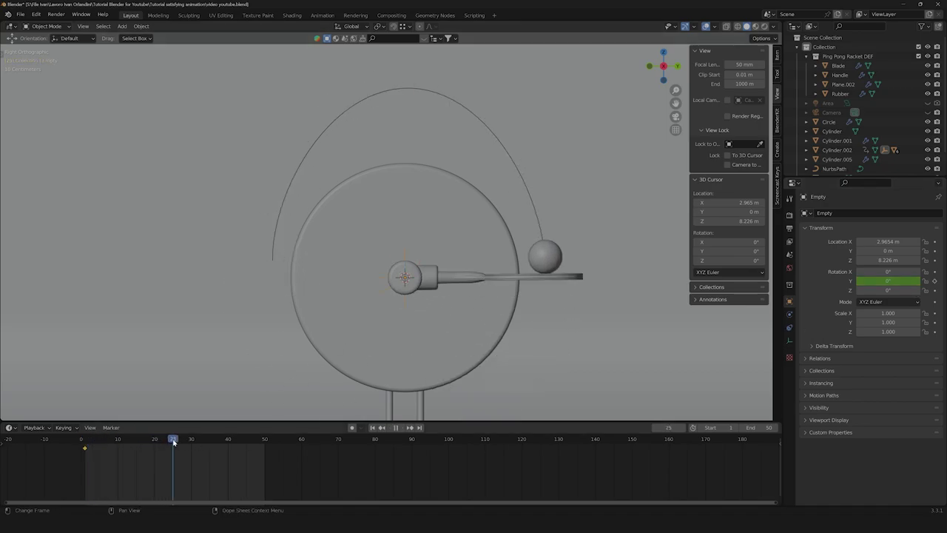
key(space)
double_click(888, 281)
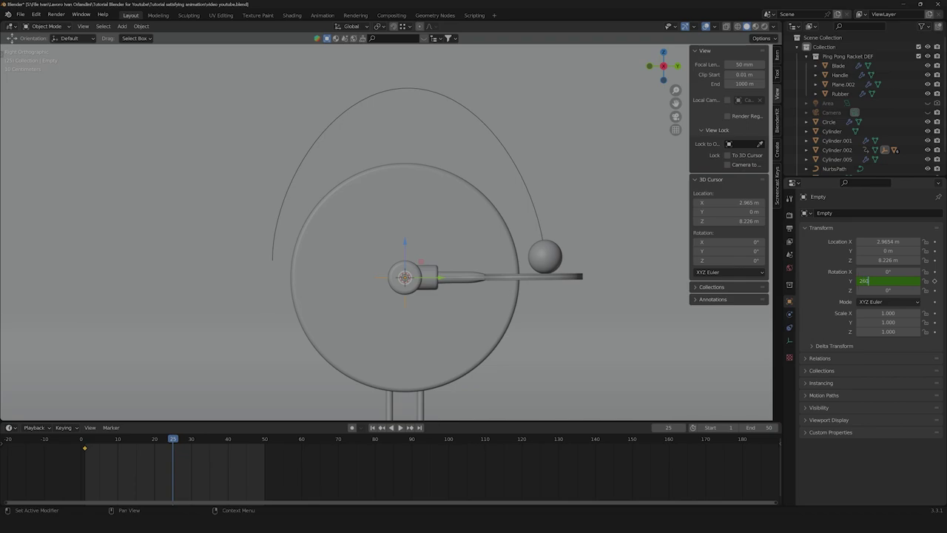
text(260)
key(Return)
double_click(894, 281)
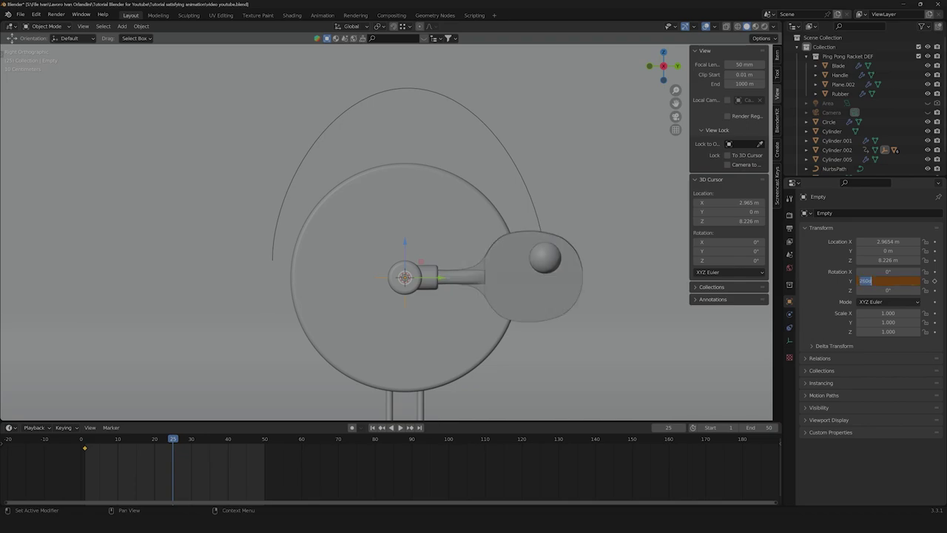
text(360)
key(Return)
click(933, 282)
Step: At frame 51, set the empty's Y rotation to 0°, keyframe it and play the animation
drag(174, 440, 268, 442)
double_click(879, 285)
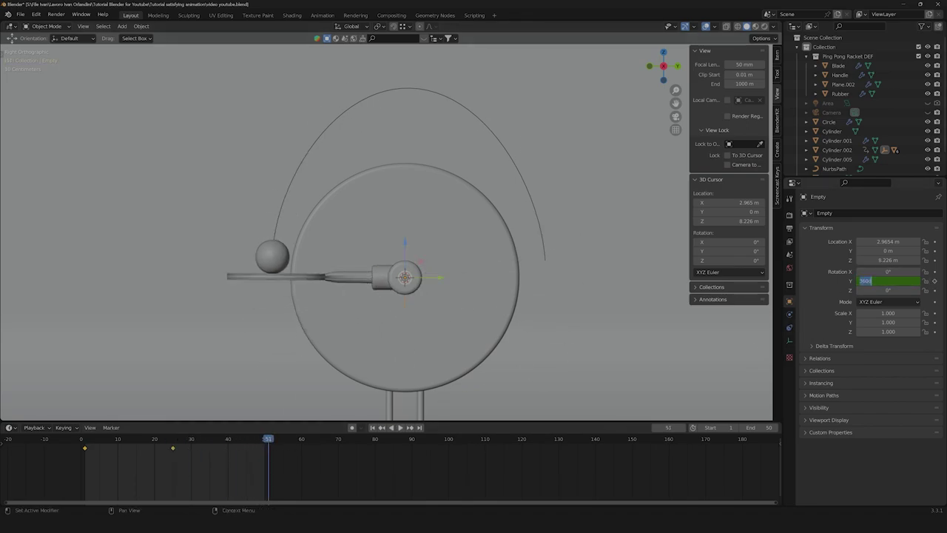
text(0)
key(Return)
click(934, 281)
key(space)
click(612, 179)
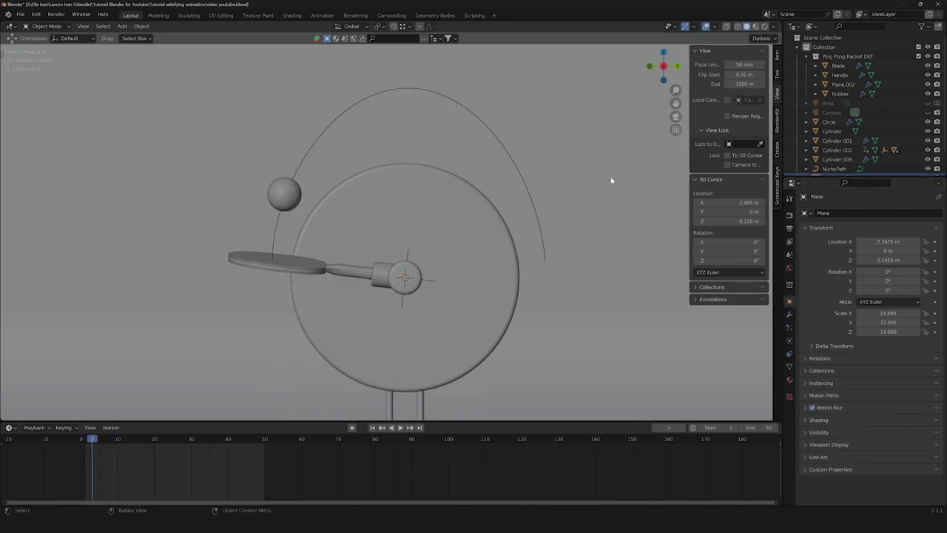
click(286, 190)
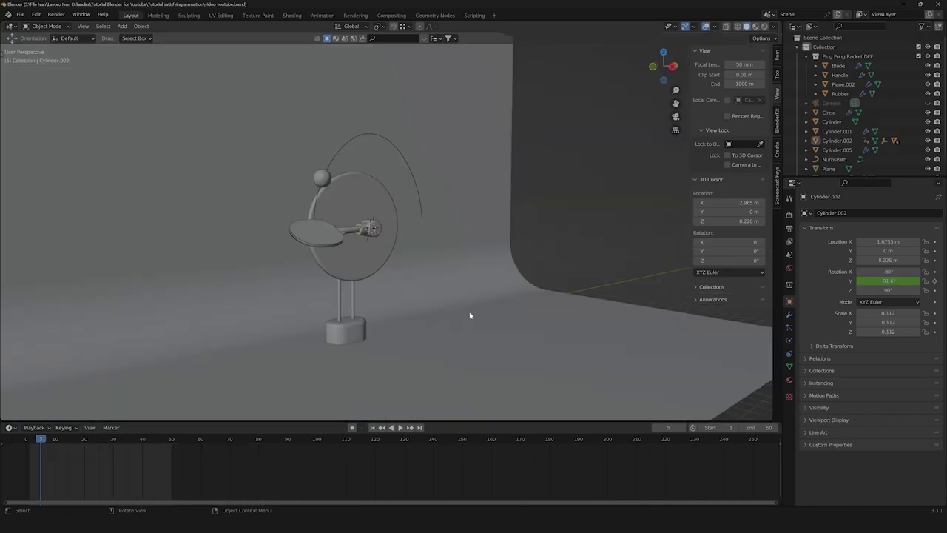
Step: Switch the render engine to Cycles
middle_drag(493, 313, 364, 332)
scroll(364, 331, up, 6)
click(789, 215)
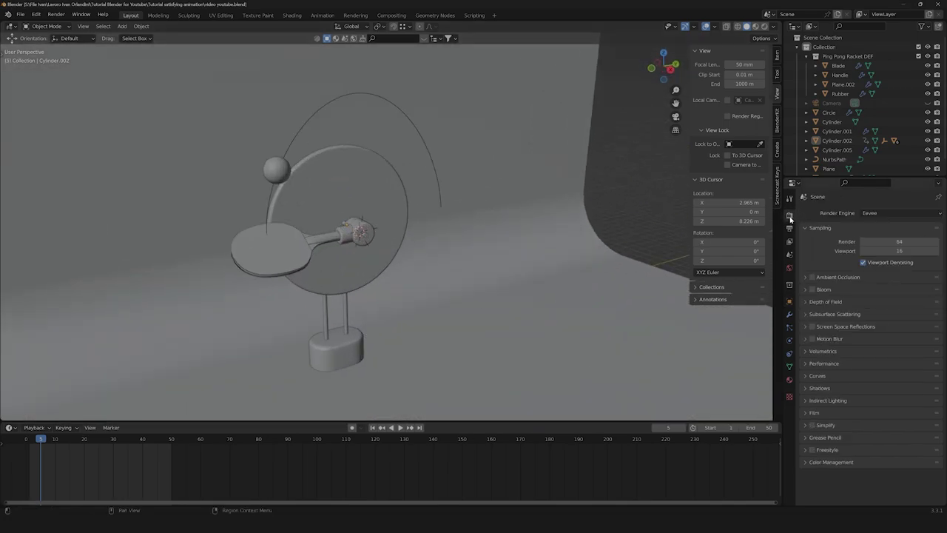
click(919, 213)
click(892, 245)
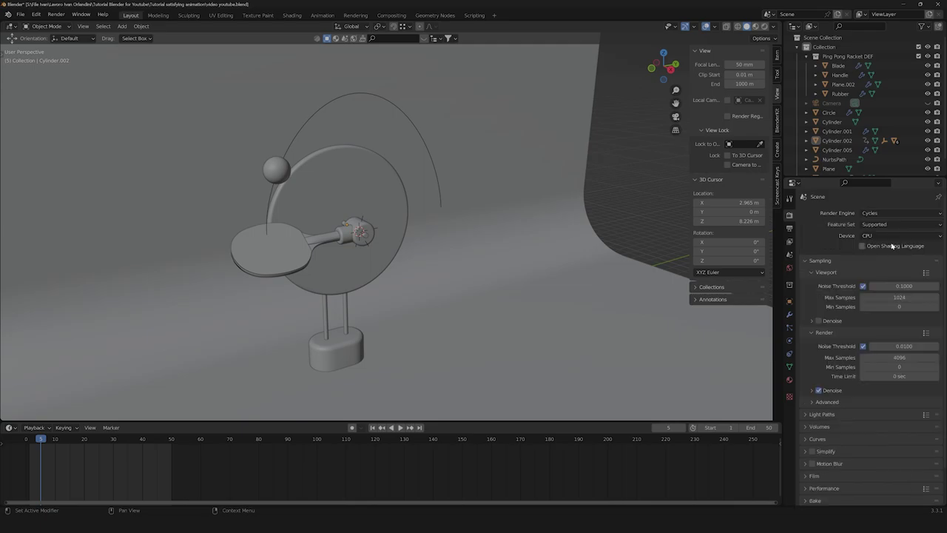
Step: Enable viewport denoising and set both the viewport and render denoisers to OptiX
click(813, 321)
click(899, 335)
click(814, 427)
click(888, 441)
click(884, 452)
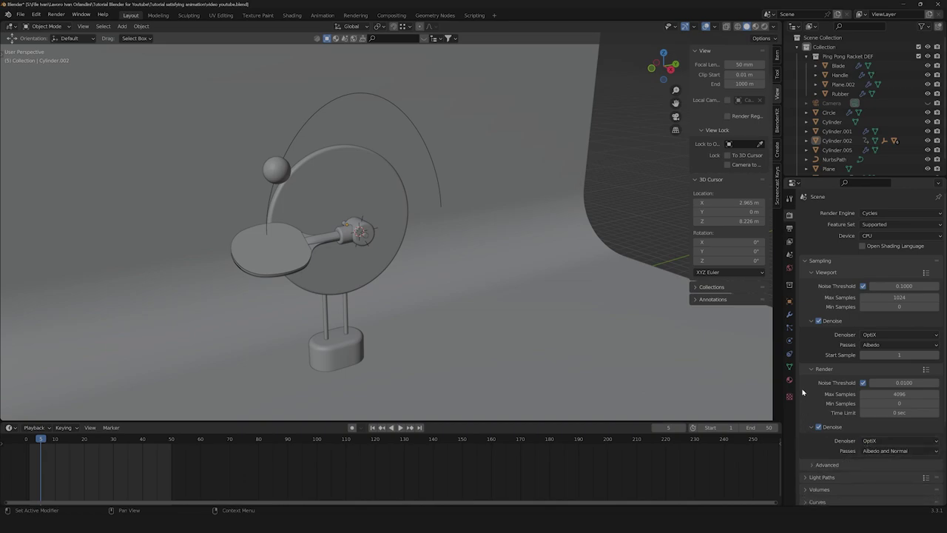
Step: Set the color management look to Medium High Contrast
scroll(814, 414, down, 5)
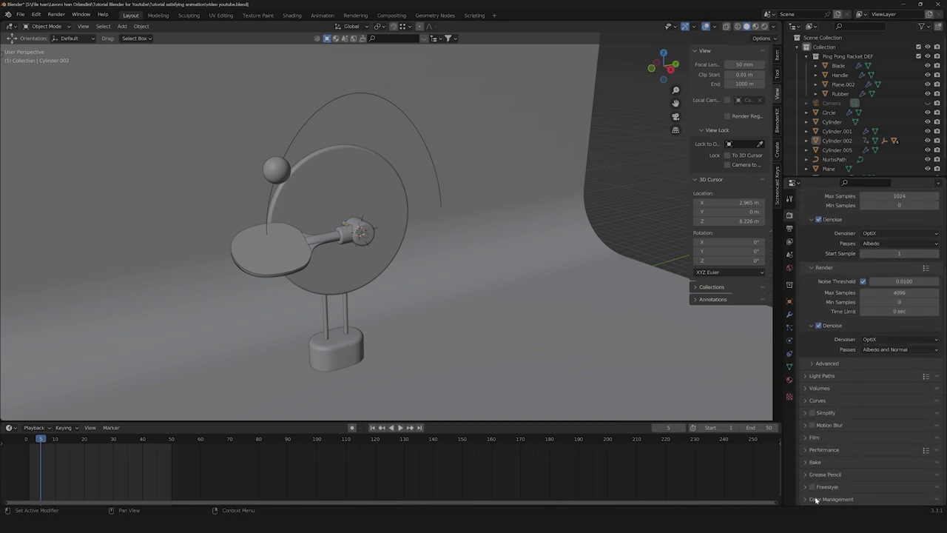
click(815, 500)
scroll(851, 473, down, 4)
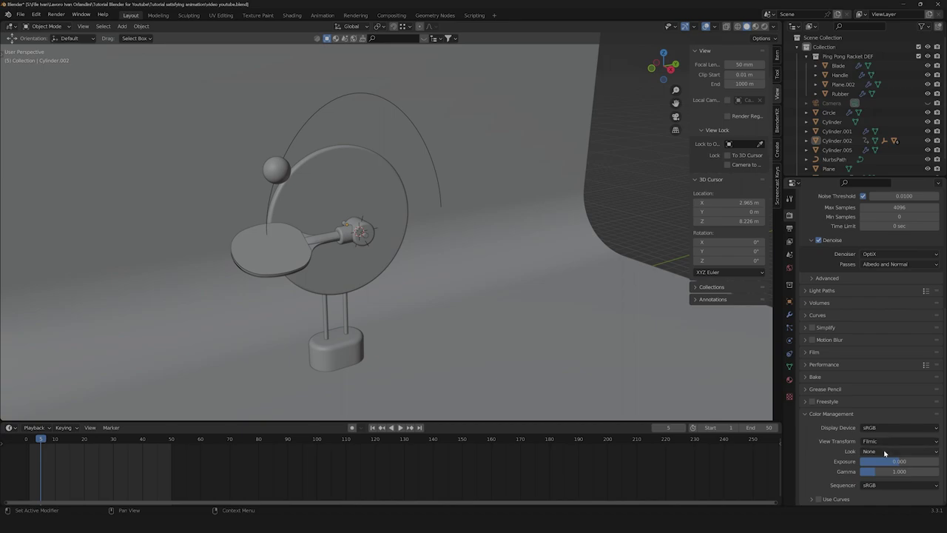
click(885, 451)
click(891, 412)
Step: Frame the whole racket model and backdrop and switch the viewport to rendered shading
scroll(563, 263, up, 1)
mouse_move(503, 270)
middle_down()
mouse_move(401, 276)
mouse_move(496, 277)
middle_up()
scroll(400, 277, up, 4)
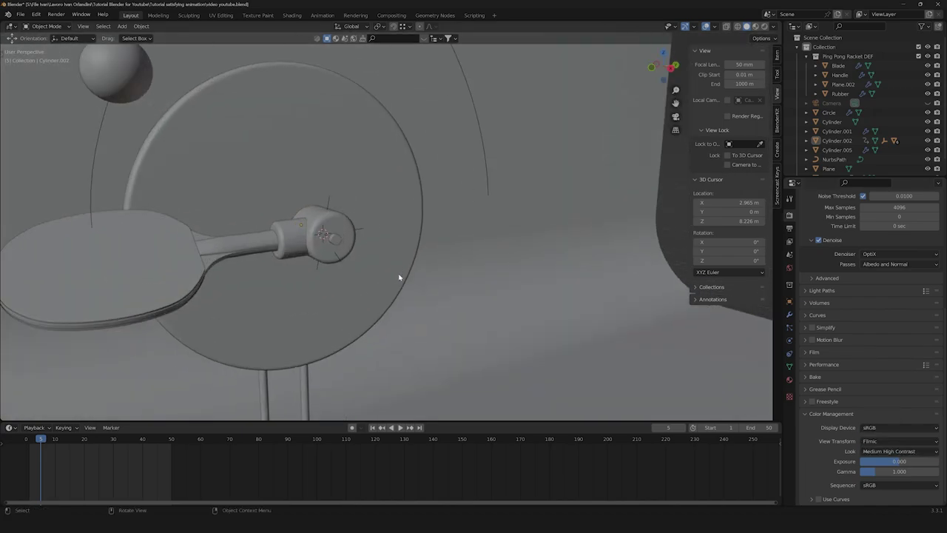
shift+middle_drag(399, 277, 600, 220)
scroll(469, 203, down, 8)
middle_drag(468, 202, 512, 206)
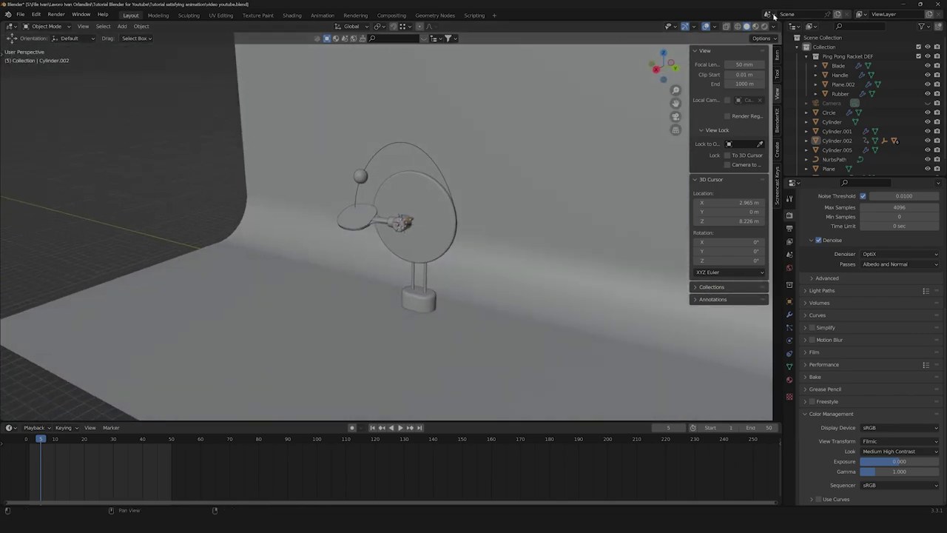
click(766, 26)
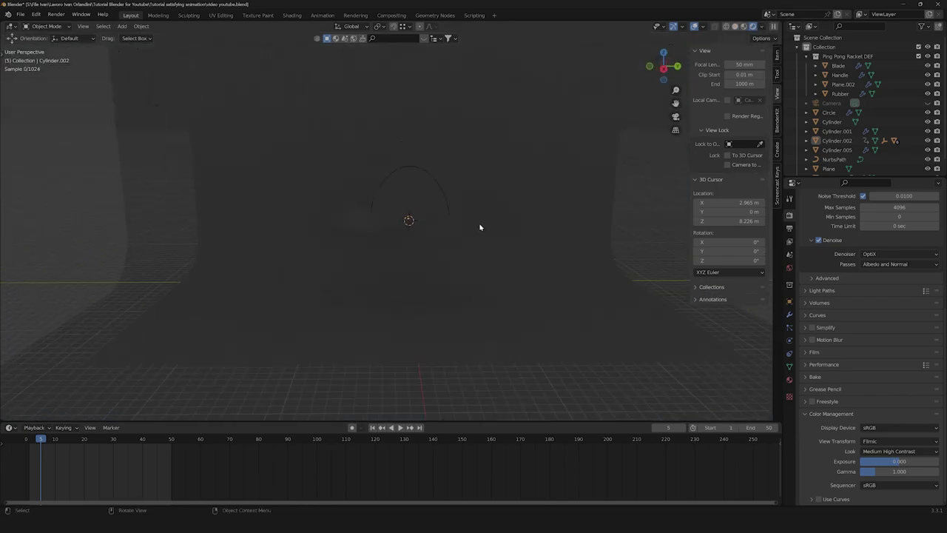
Step: Add an area light at the 3D cursor
key(shift+a)
mouse_move(480, 225)
mouse_move(481, 341)
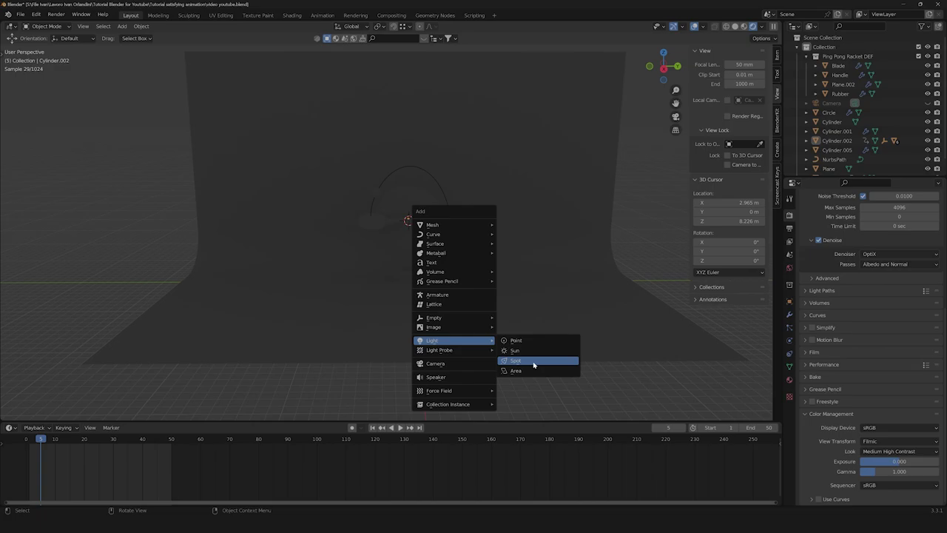
click(531, 373)
Step: In the right view, rotate the area light 90° to shine sideways at the racket and move it about 12 m along Y
click(663, 68)
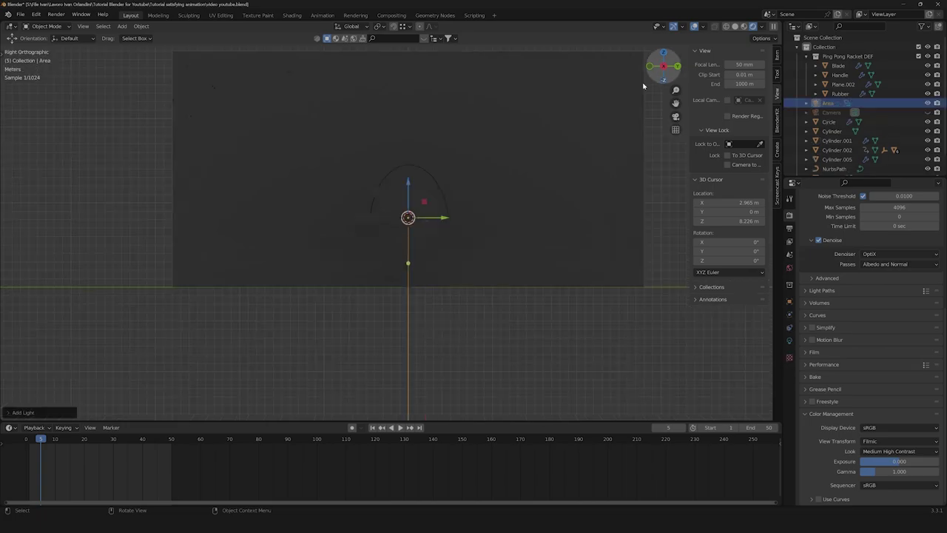
key(r)
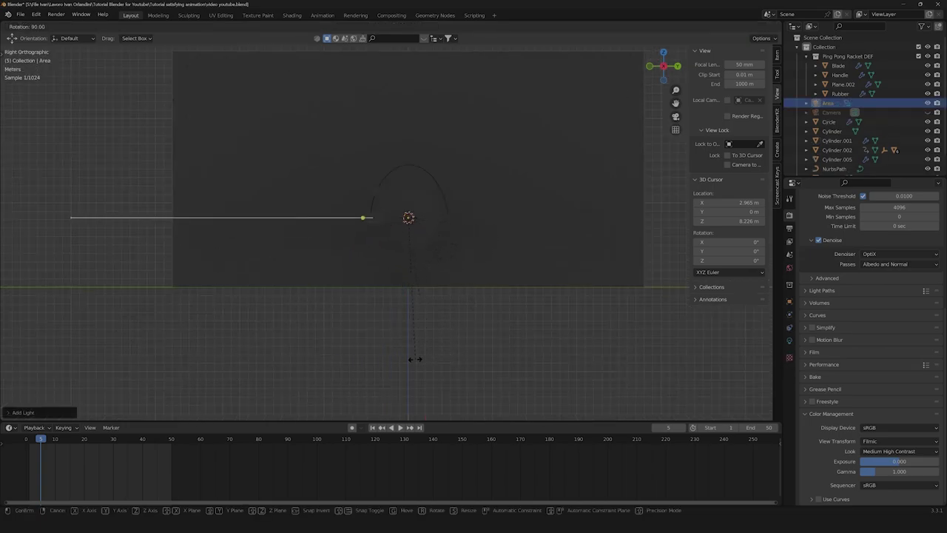
click(70, 216)
key(g)
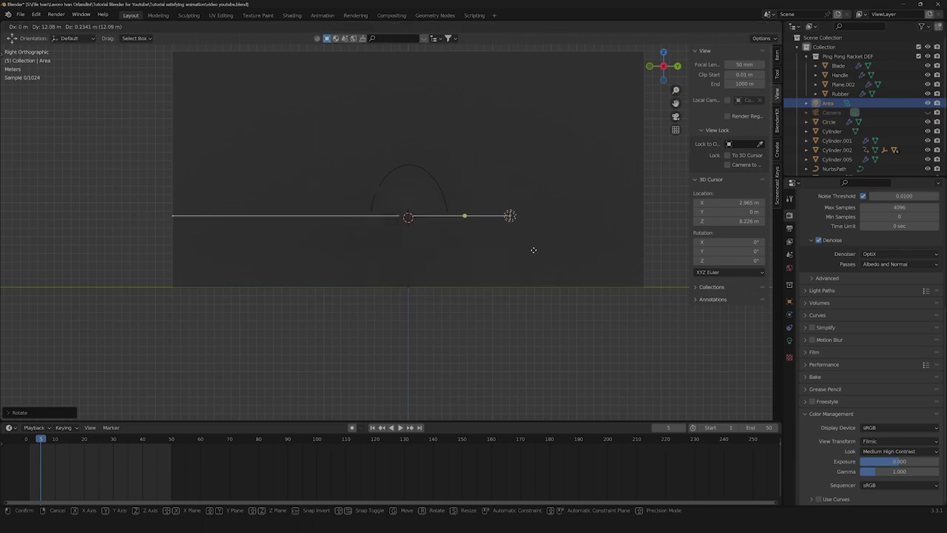
click(524, 253)
middle_drag(523, 253, 730, 319)
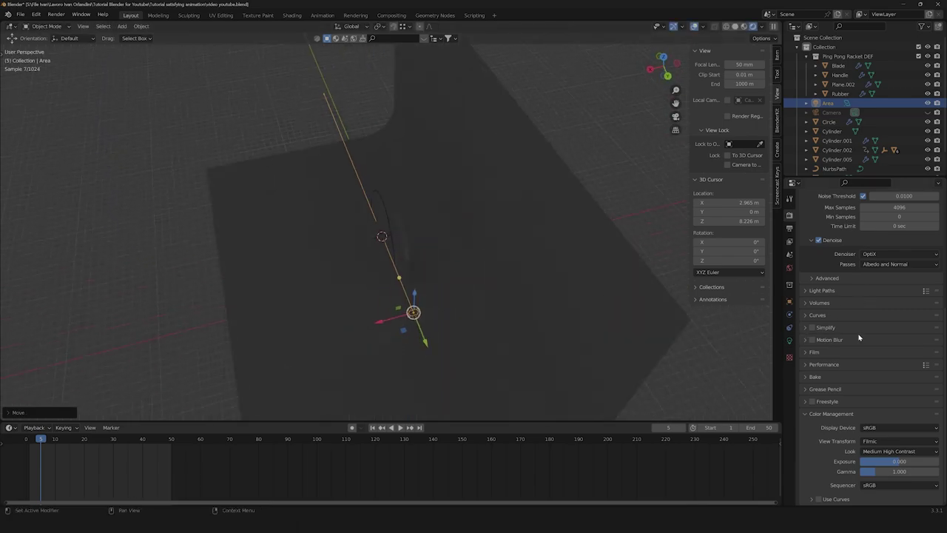
Step: Set the area light's power to 356.5 W and move the light about 2 m along X
click(789, 340)
drag(892, 275, 926, 275)
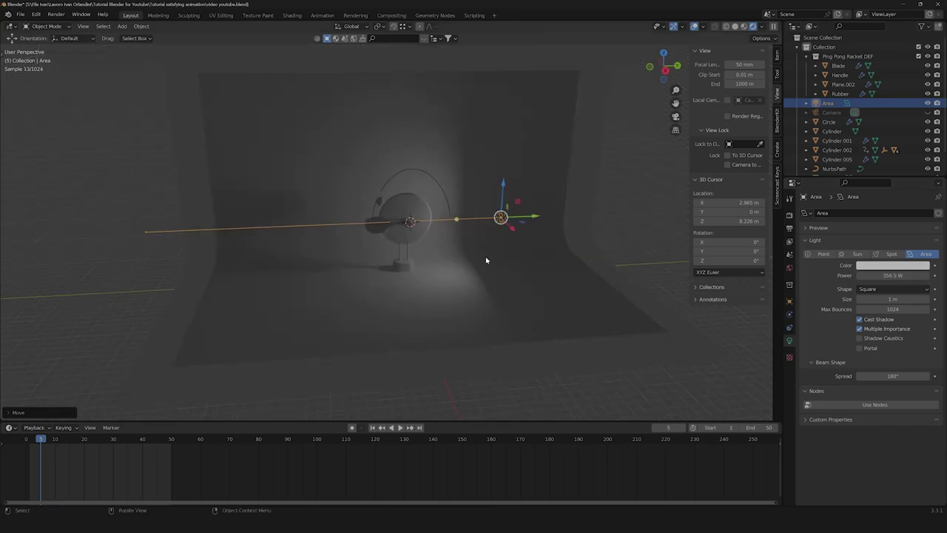
scroll(486, 259, up, 2)
mouse_move(539, 265)
middle_down()
mouse_move(458, 243)
mouse_move(569, 267)
mouse_move(542, 272)
middle_up()
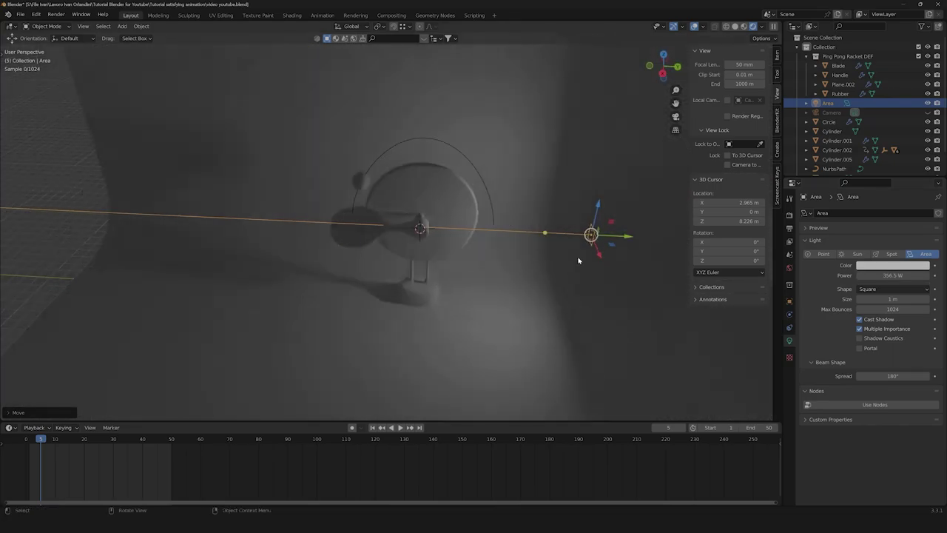
drag(598, 255, 605, 273)
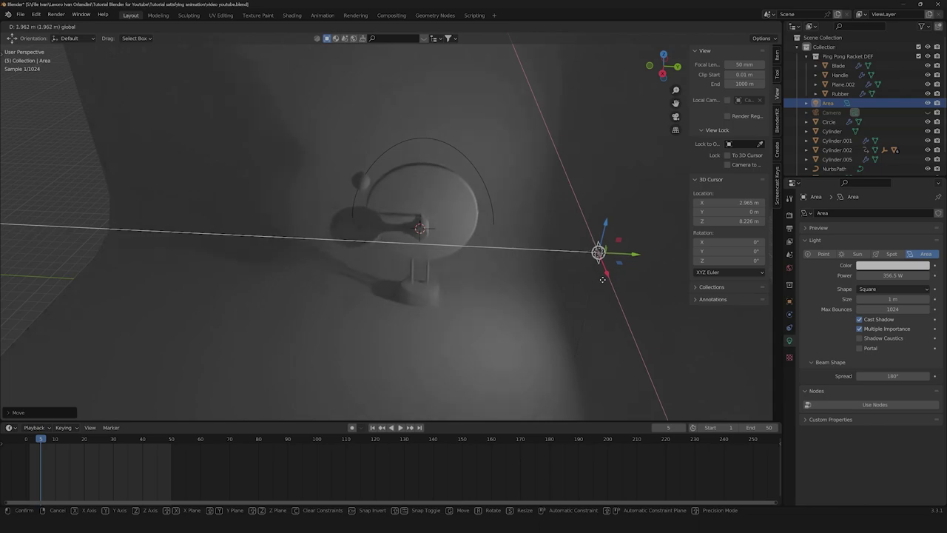
Step: Reposition the area light farther in front of the racket, deselect it and check the shadows it casts on the backdrop
middle_drag(404, 258, 602, 207)
drag(602, 206, 646, 250)
scroll(433, 279, down, 4)
middle_drag(433, 279, 567, 274)
scroll(546, 249, up, 3)
scroll(602, 230, down, 1)
shift+middle_drag(642, 220, 600, 203)
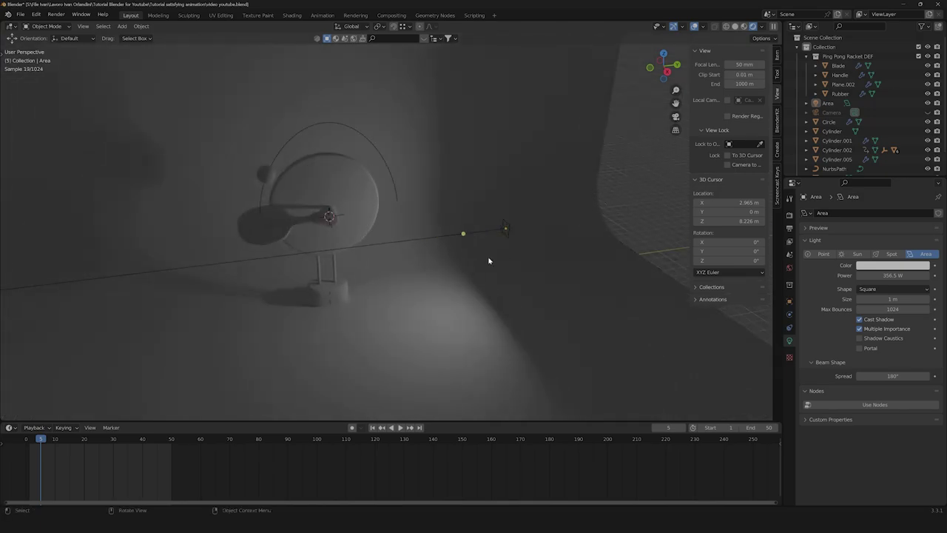
middle_drag(424, 327, 458, 271)
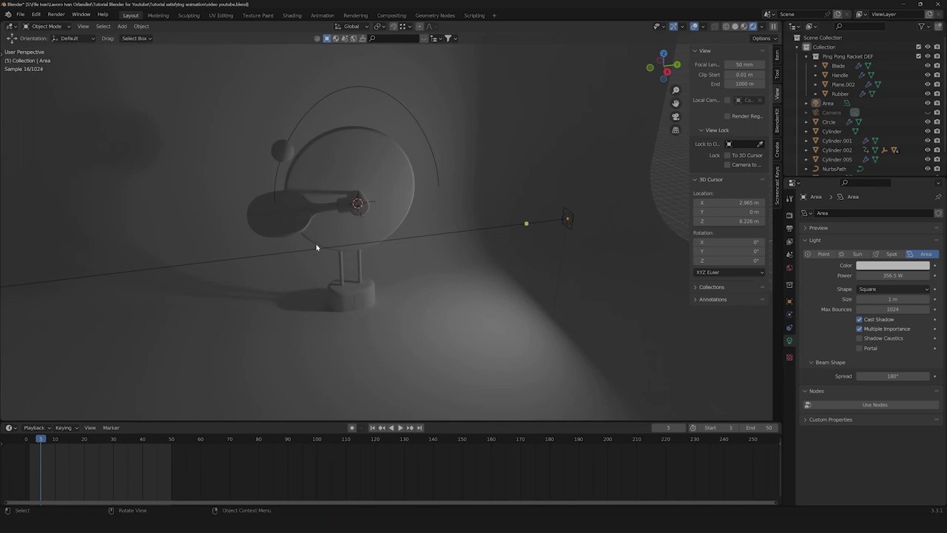
middle_drag(293, 257, 298, 256)
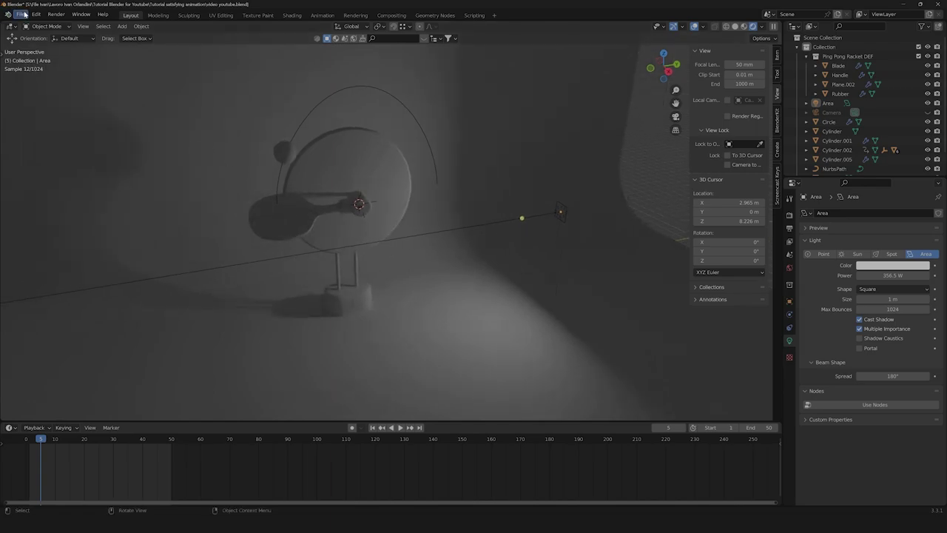
Step: Add an environment texture to the world background color and load brown_photostudio_02_2k.exr
click(788, 268)
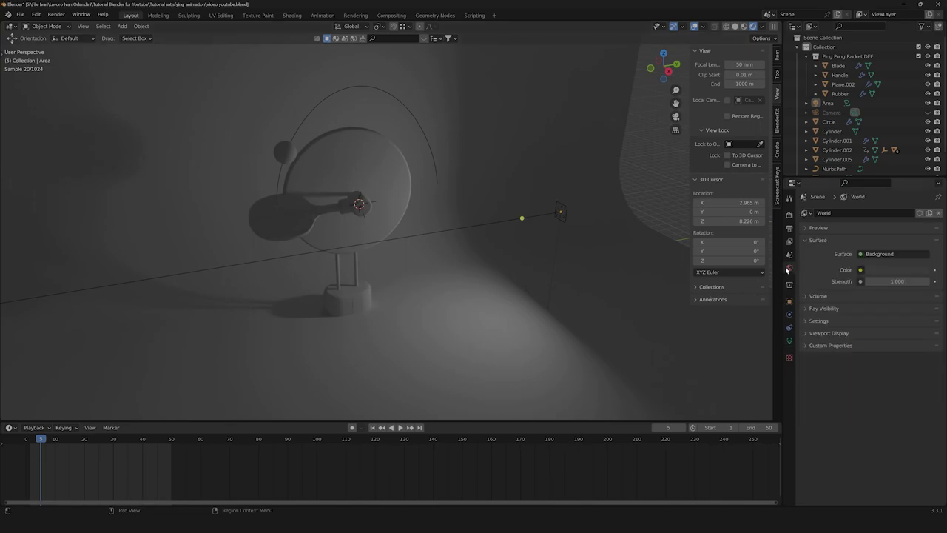
click(859, 271)
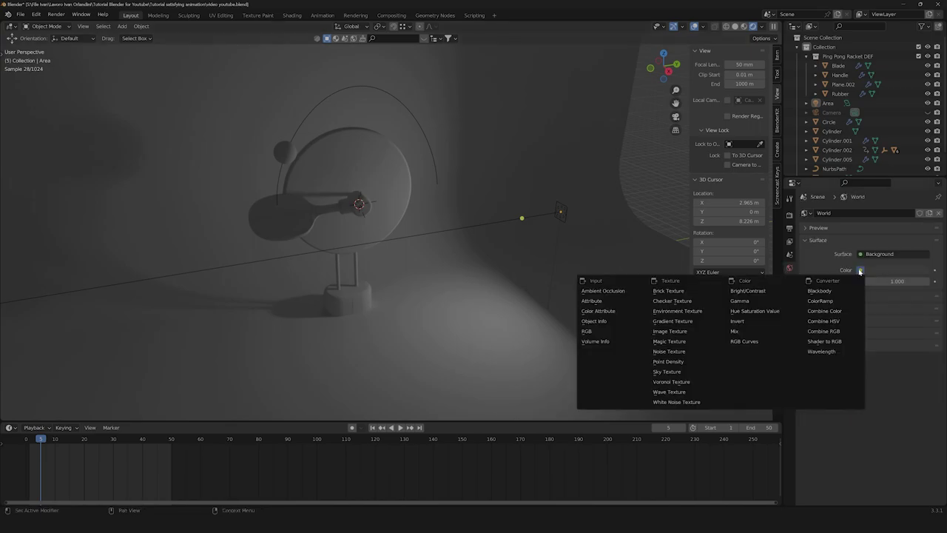
click(695, 311)
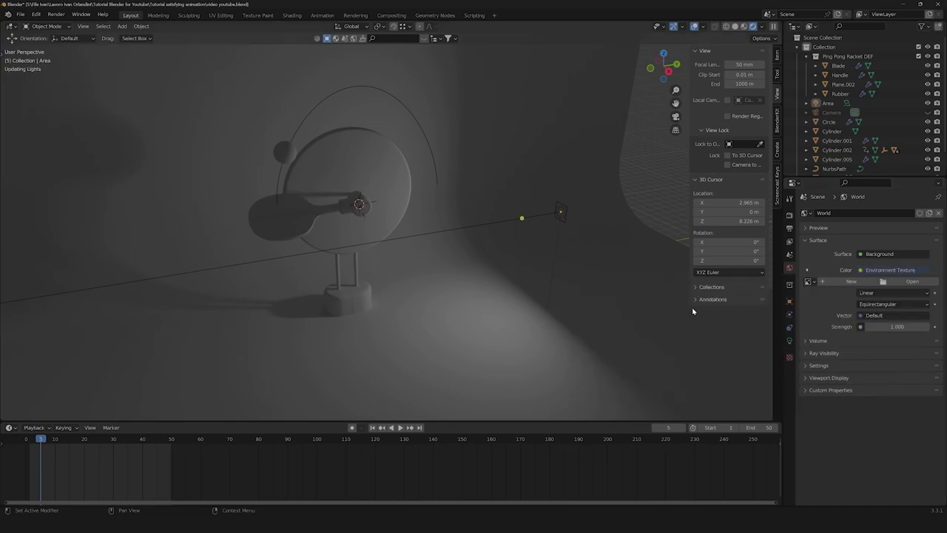
click(912, 281)
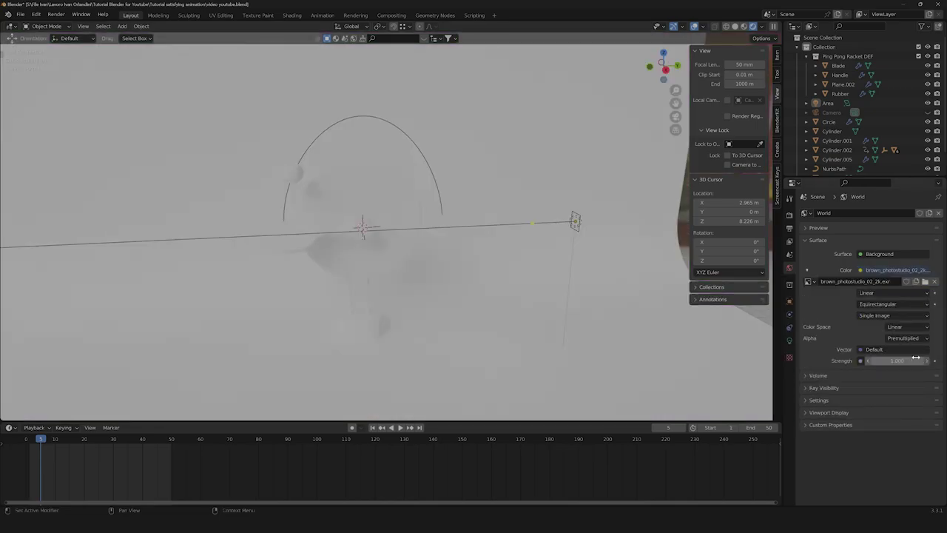
Step: Set the world background strength to 0.8 and check the lighting on the model
click(915, 359)
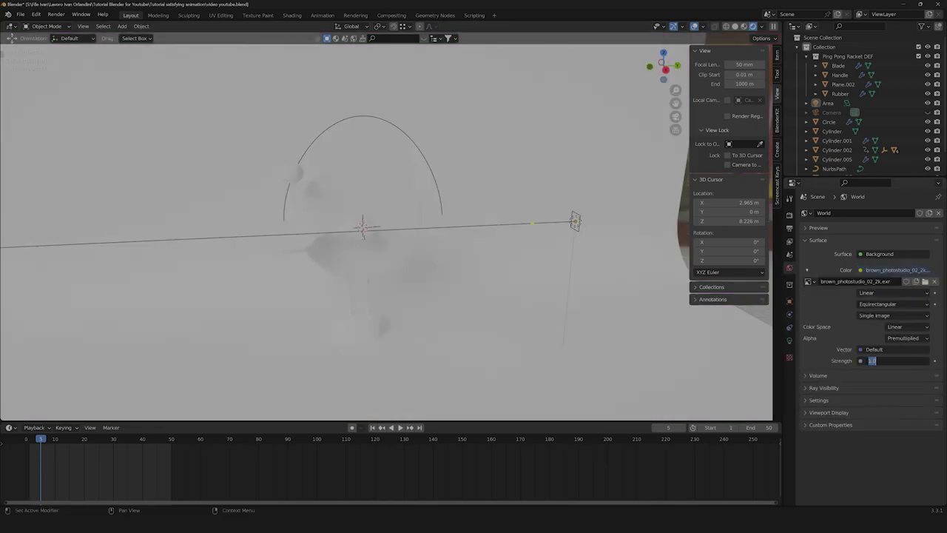
text(0.8)
key(Return)
middle_drag(518, 268, 627, 200)
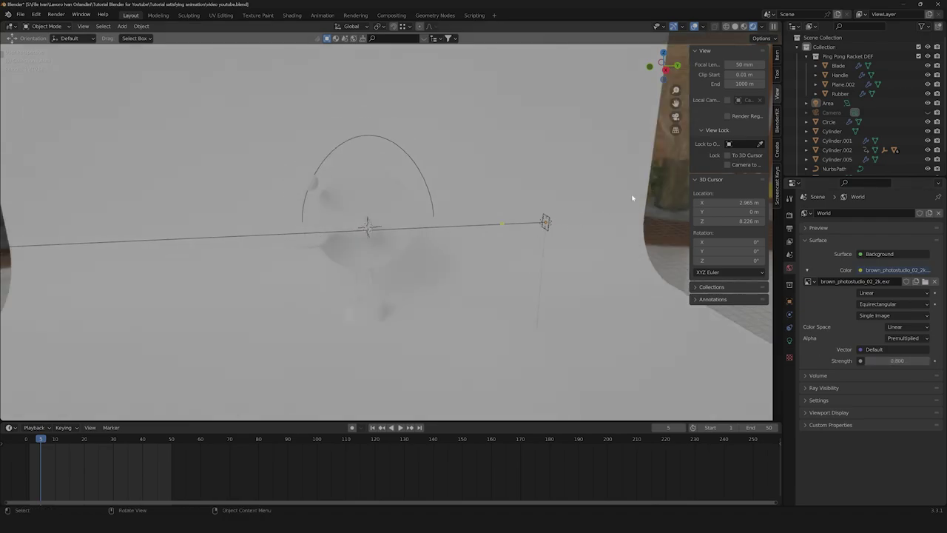
scroll(289, 266, up, 6)
scroll(292, 264, down, 4)
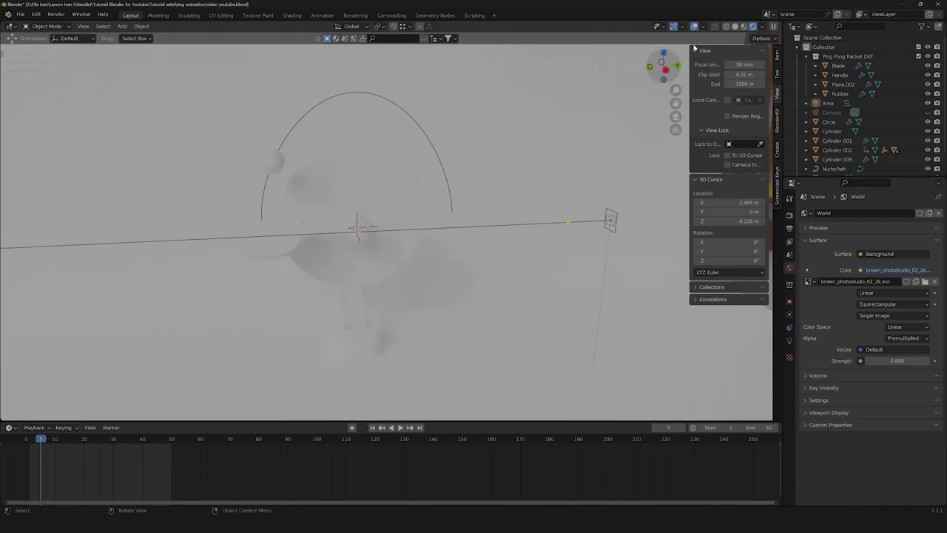
Step: Show the model in solid shading from the right view and go to frame 14, where the racket points down
click(735, 27)
scroll(427, 229, down, 3)
middle_drag(427, 229, 446, 269)
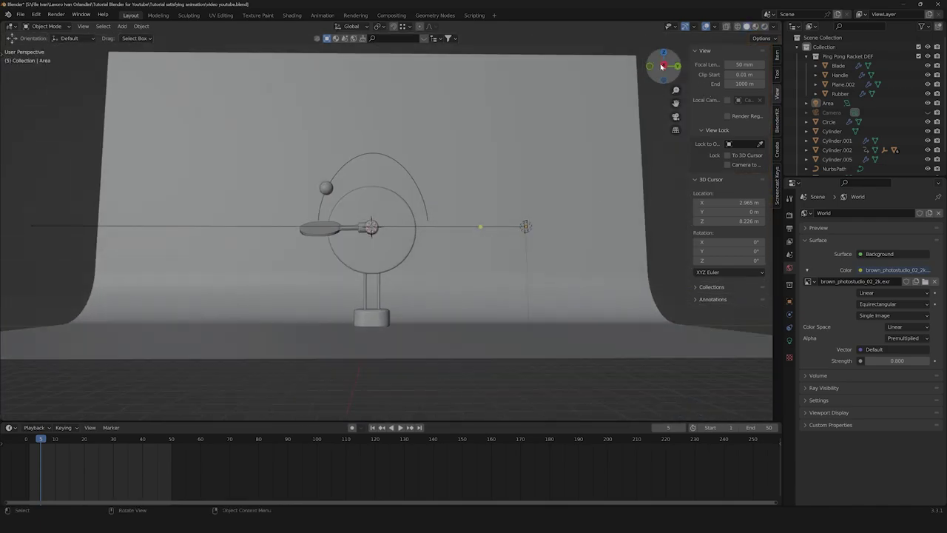
click(665, 67)
scroll(326, 244, up, 3)
shift+middle_drag(325, 244, 362, 218)
scroll(362, 217, up, 1)
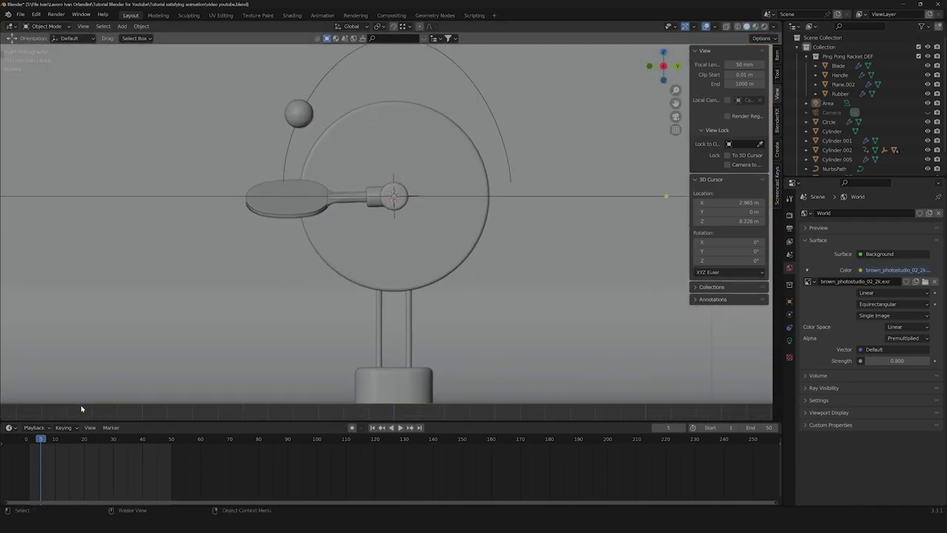
drag(40, 441, 47, 441)
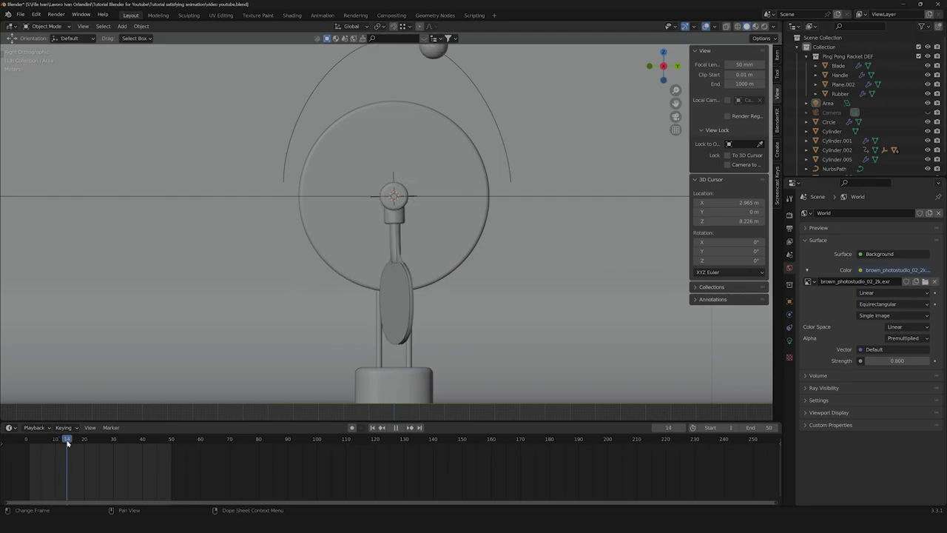
Step: Raise the backdrop plane vertically until its floor sits just below the tip of the hanging racket
click(391, 400)
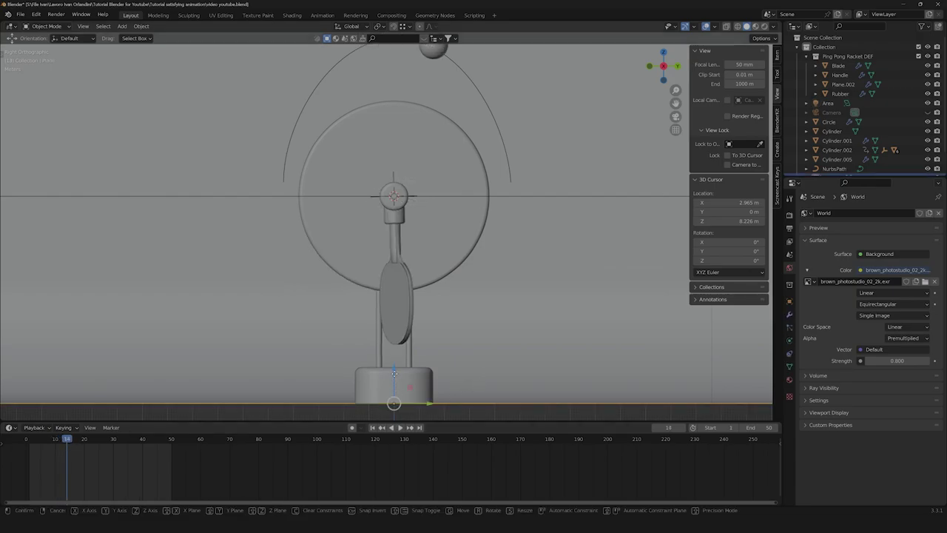
key(g)
click(417, 329)
scroll(385, 282, up, 4)
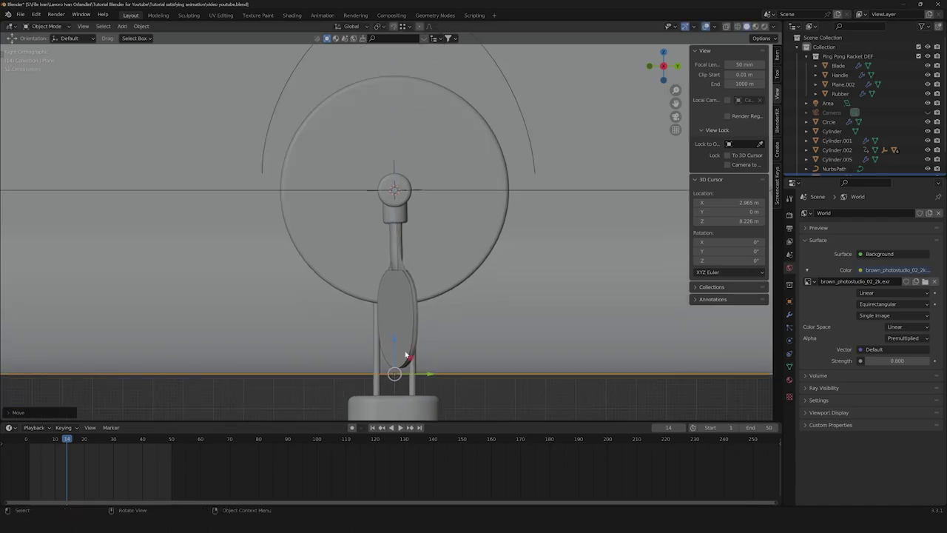
shift+middle_drag(401, 397, 384, 291)
scroll(384, 292, up, 2)
scroll(385, 291, down, 1)
scroll(380, 306, up, 1)
scroll(403, 287, down, 1)
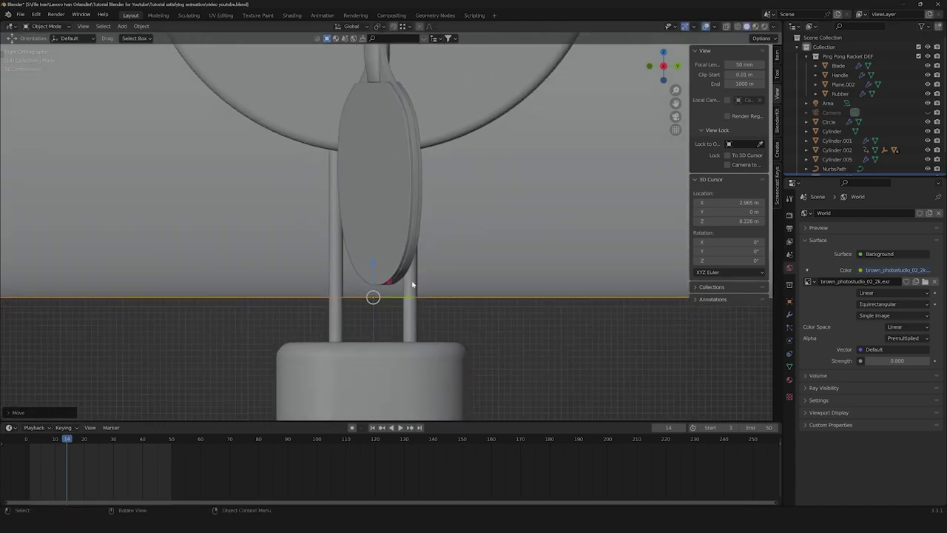
scroll(398, 259, down, 2)
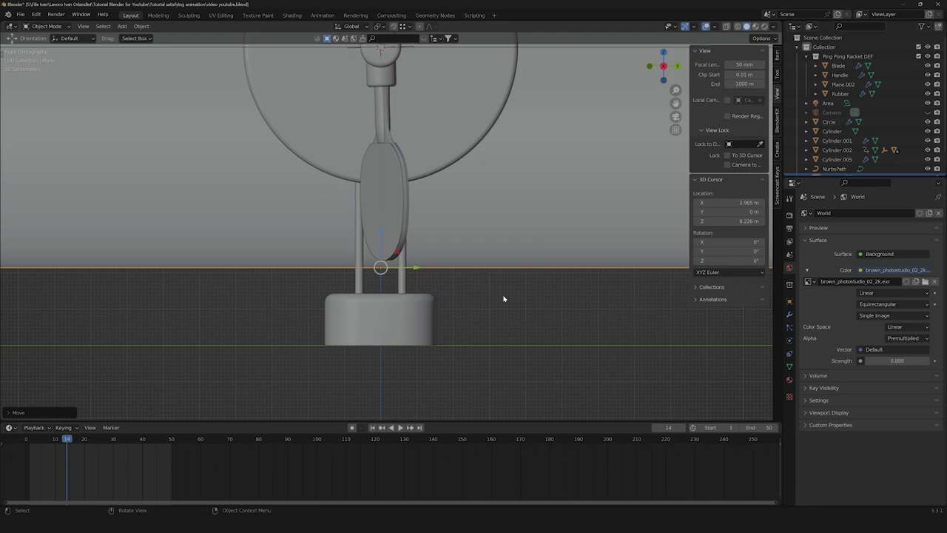
Step: Move the rounded base up along Z so it rests on the raised backdrop floor
click(405, 322)
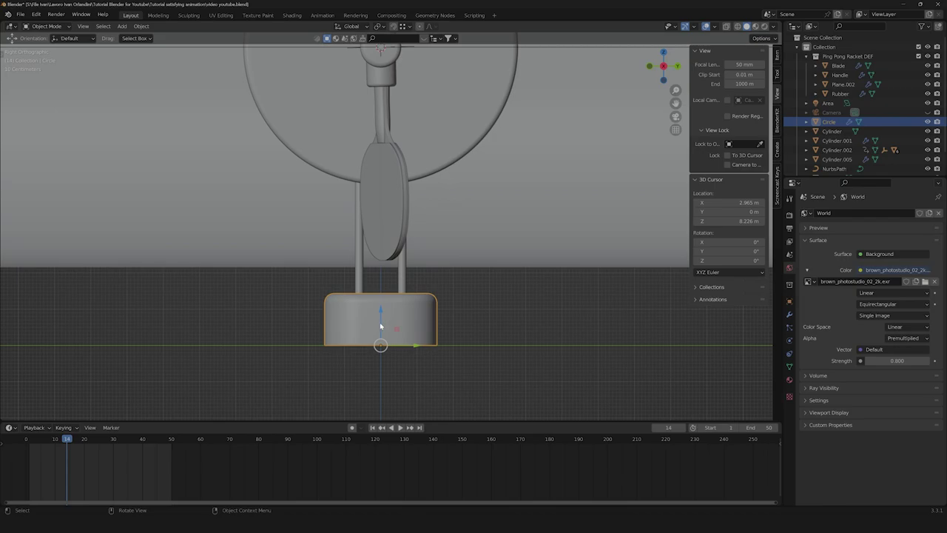
drag(380, 325, 442, 238)
click(442, 283)
Step: In Edit Mode with wireframe shading, raise the lower ends of the two support posts into the base, and return to solid shading
click(400, 293)
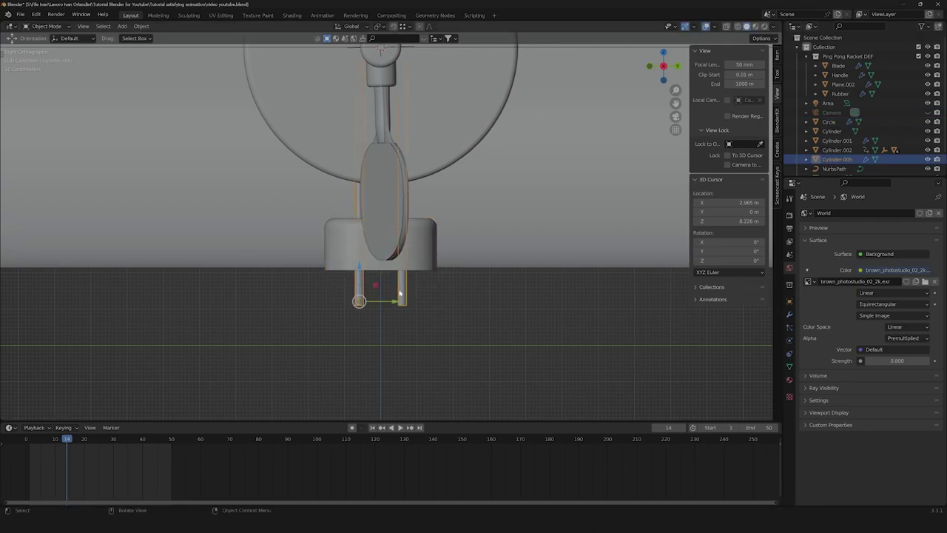
key(Tab)
drag(335, 296, 386, 331)
click(740, 26)
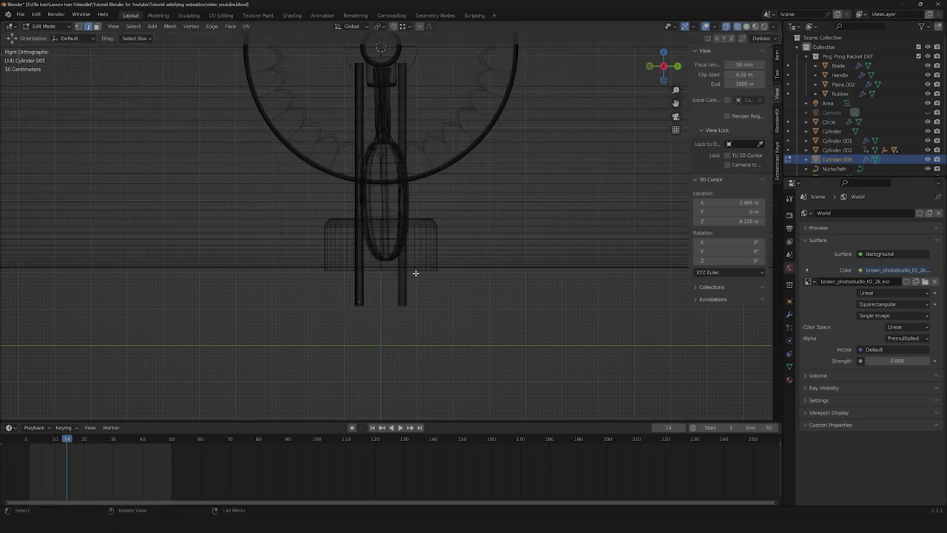
drag(356, 268, 359, 191)
key(Tab)
click(418, 299)
click(745, 27)
Step: Play the animation and examine the racket's clearance and the stand from several angles
mouse_move(397, 217)
middle_down()
mouse_move(496, 223)
mouse_move(419, 236)
middle_up()
scroll(418, 236, down, 3)
scroll(416, 233, down, 3)
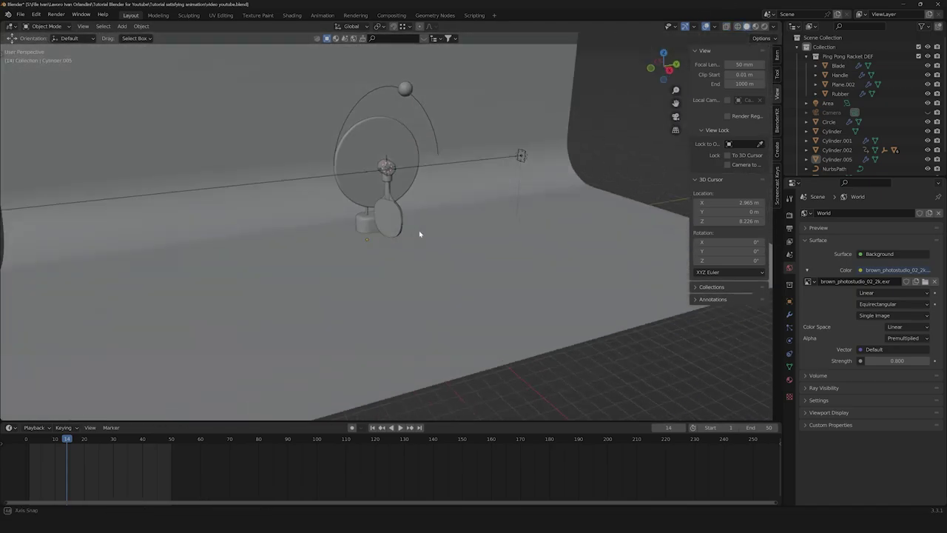
key(space)
middle_drag(441, 201, 448, 197)
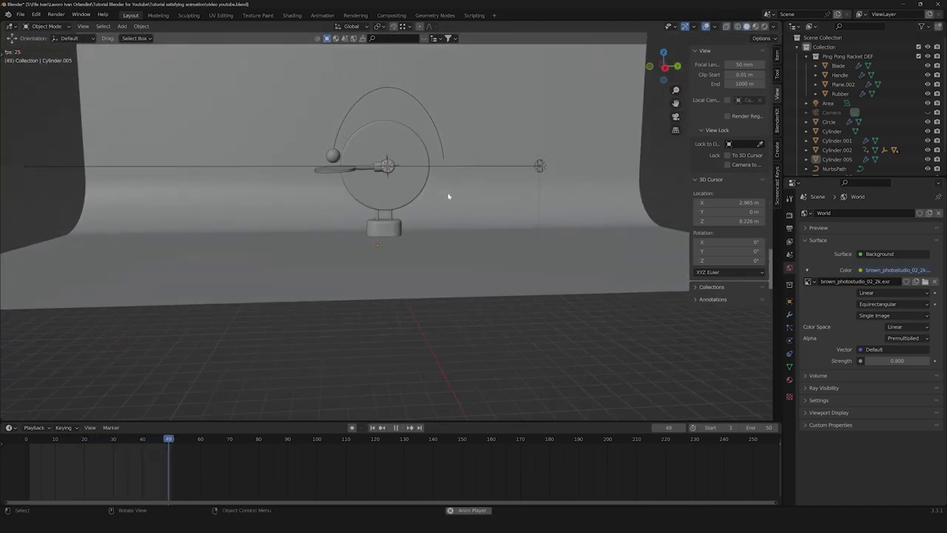
scroll(414, 237, up, 8)
middle_drag(380, 276, 469, 294)
scroll(371, 269, down, 3)
scroll(400, 251, up, 1)
key(space)
Step: Lower the rounded base slightly into the backdrop floor and move the lower ends of the support posts down to match
click(336, 207)
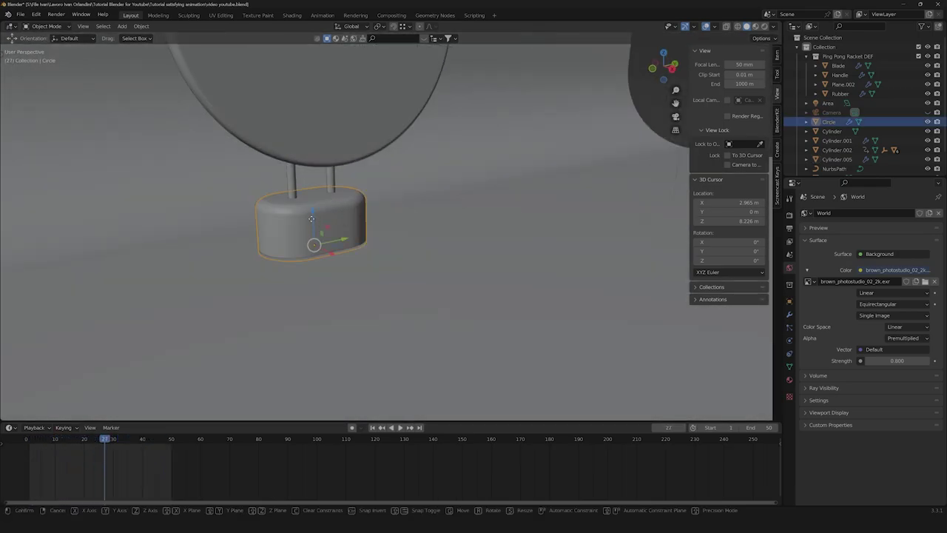
click(298, 197)
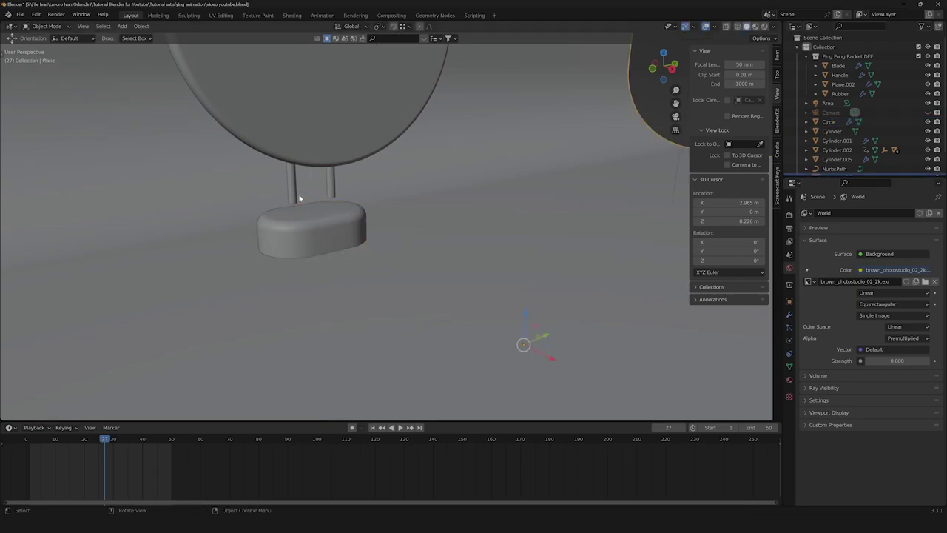
click(331, 191)
key(Caps_Lock)
key(Tab)
drag(294, 189, 296, 202)
key(Tab)
click(439, 220)
Step: Deselect the backdrop, frame the racket and stand, and switch the viewport to rendered shading
scroll(613, 120, down, 3)
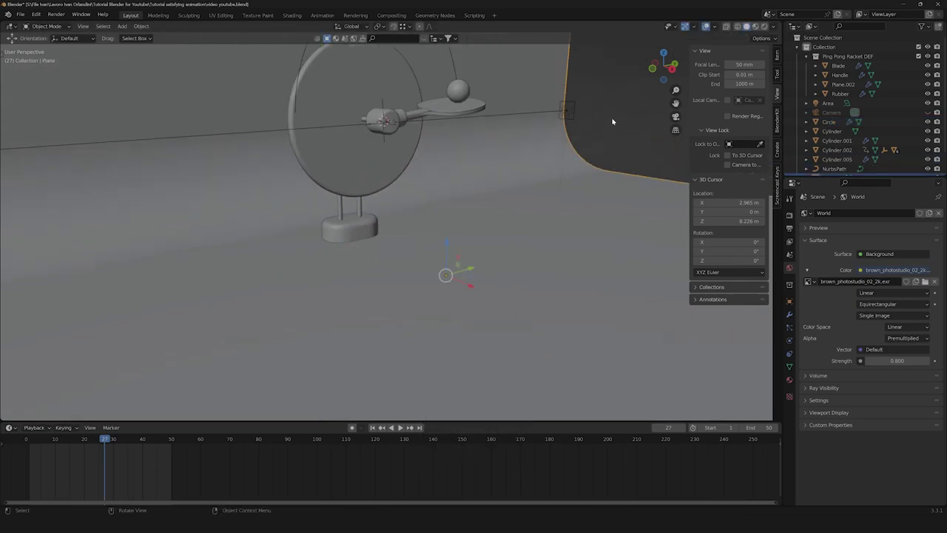
click(613, 121)
scroll(594, 178, down, 3)
middle_drag(595, 177, 571, 178)
scroll(442, 212, up, 5)
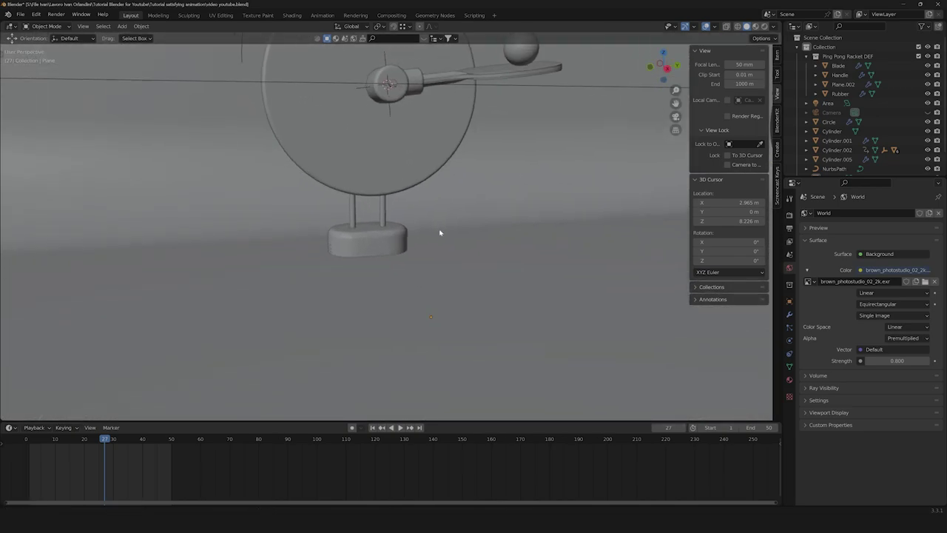
scroll(435, 227, down, 1)
shift+middle_drag(435, 226, 459, 260)
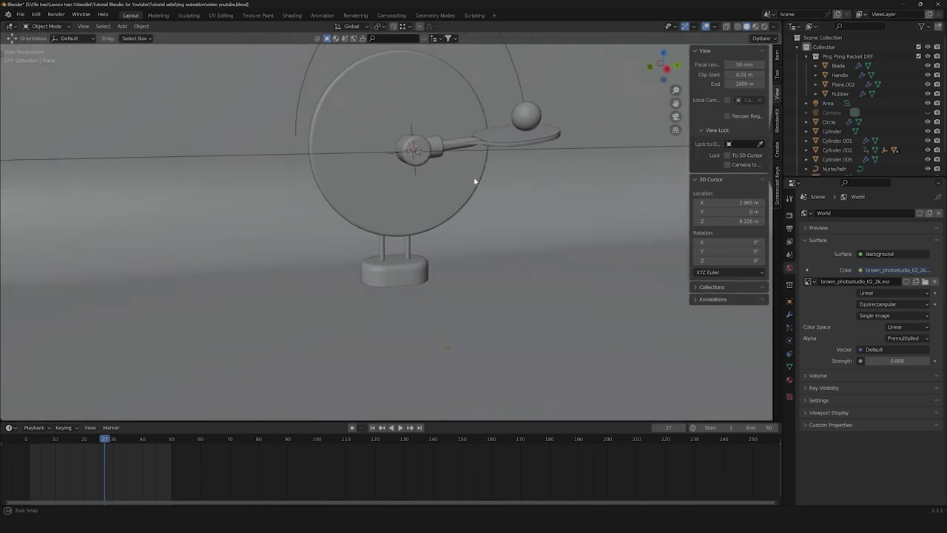
middle_drag(478, 180, 454, 173)
scroll(454, 173, up, 2)
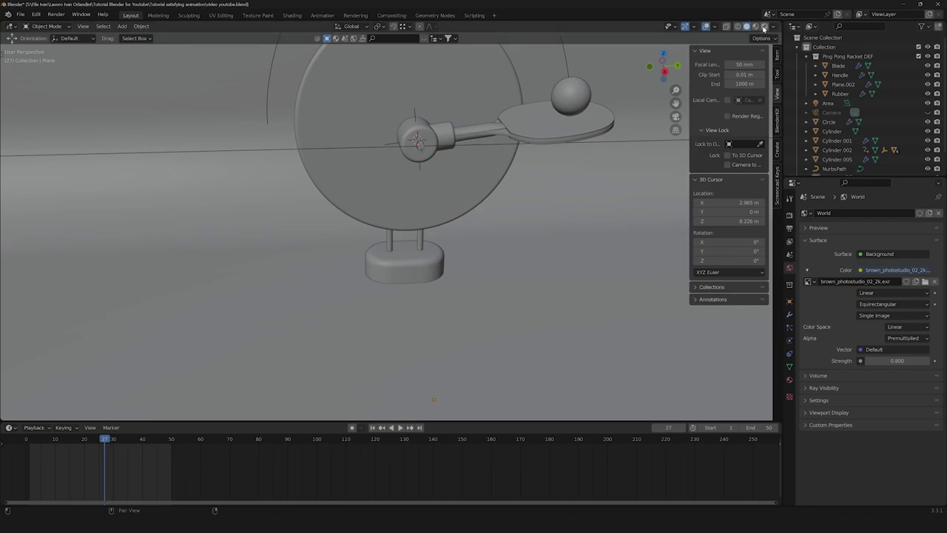
click(764, 27)
middle_drag(430, 175, 431, 307)
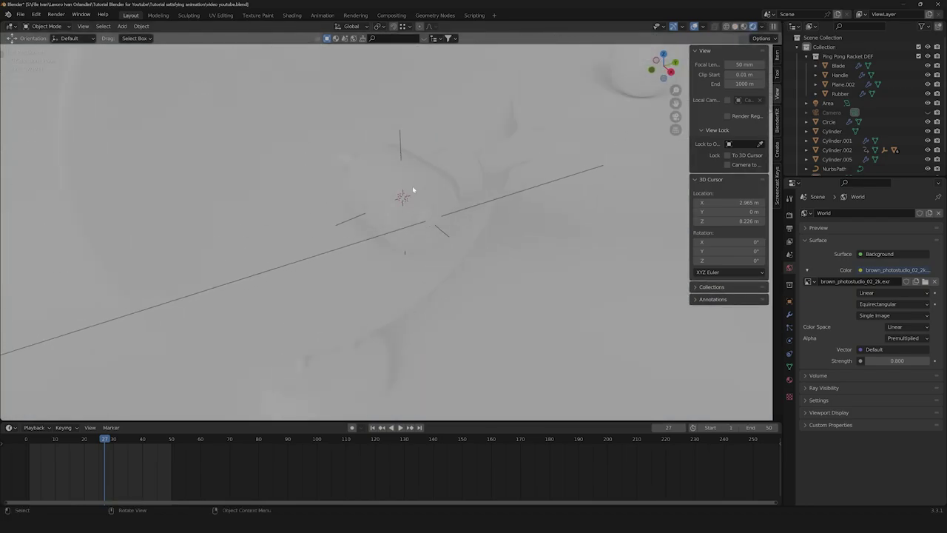
Step: Select the hub cylinder at the racket's pivot and frame it in the Shading workspace with rendered shading
click(430, 221)
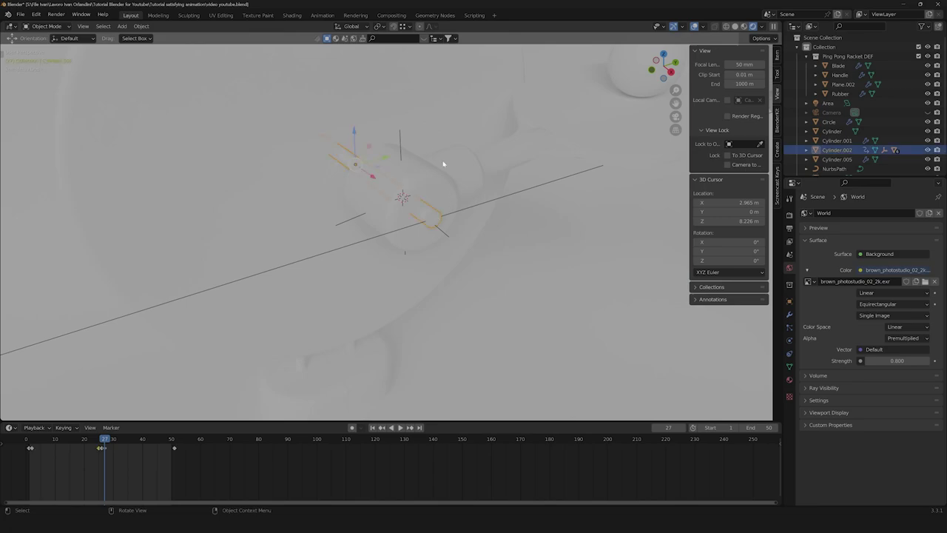
click(292, 15)
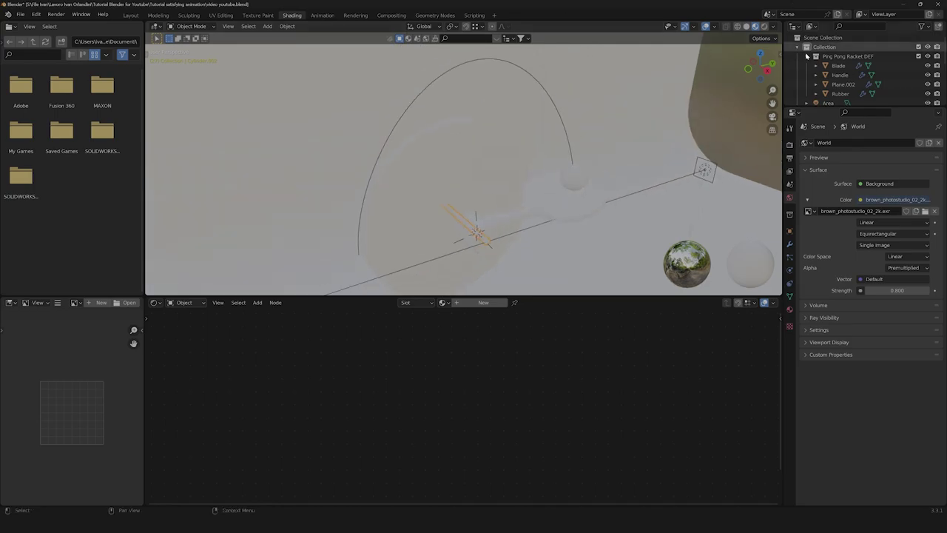
click(763, 26)
key(KP_Decimal)
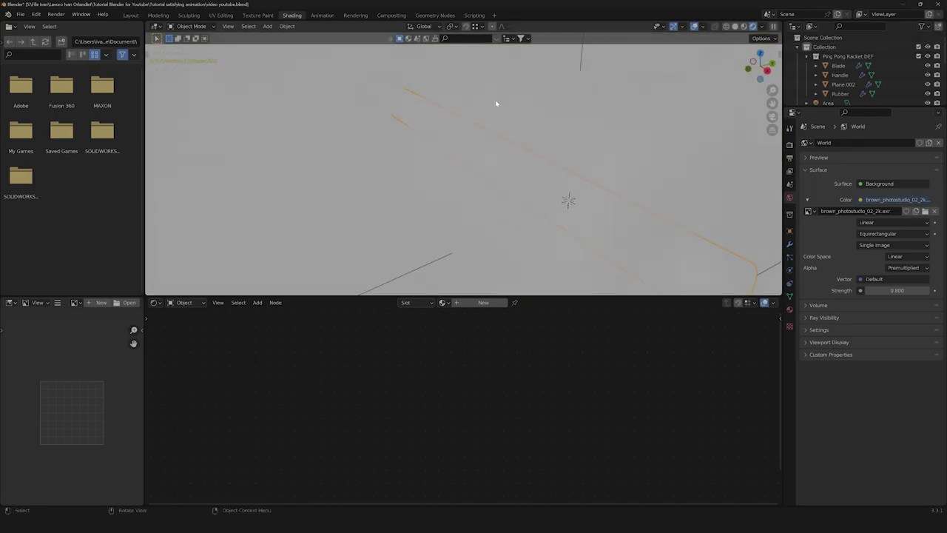
Step: Create a new material named Pink metal on the hub cylinder
click(789, 309)
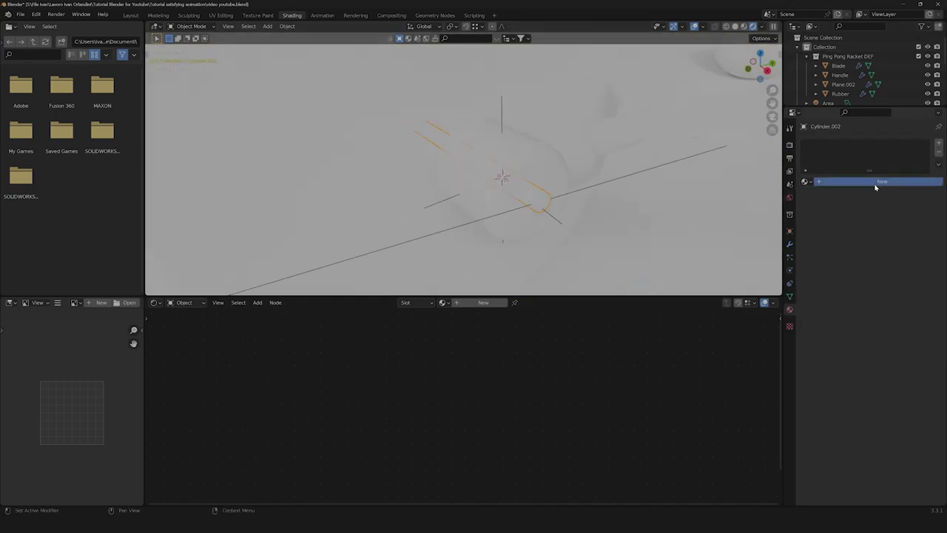
click(875, 185)
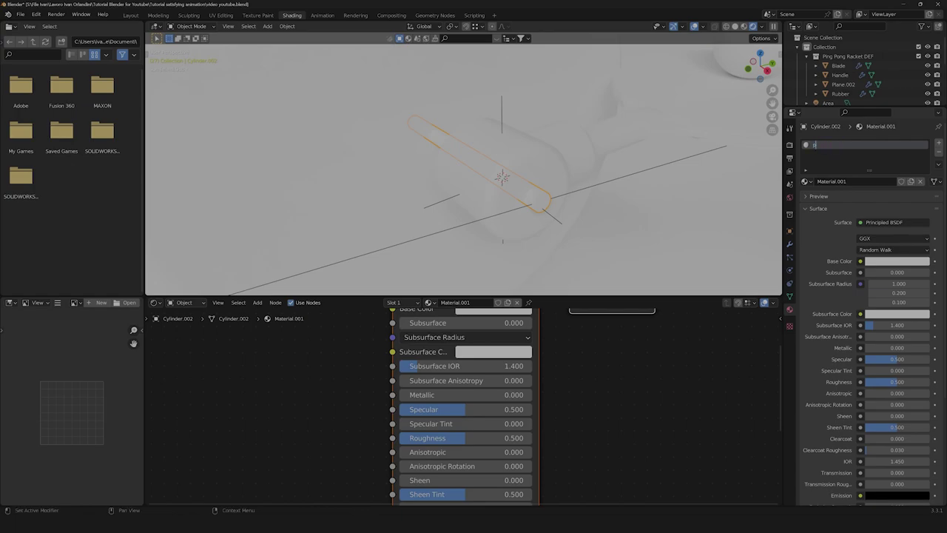
text(Pink ma)
text(tal)
key(Return)
Step: Set the Pink metal material to Metallic 1.000 and Roughness 0.173, with a soft pink base color
drag(873, 347, 930, 348)
scroll(492, 370, down, 3)
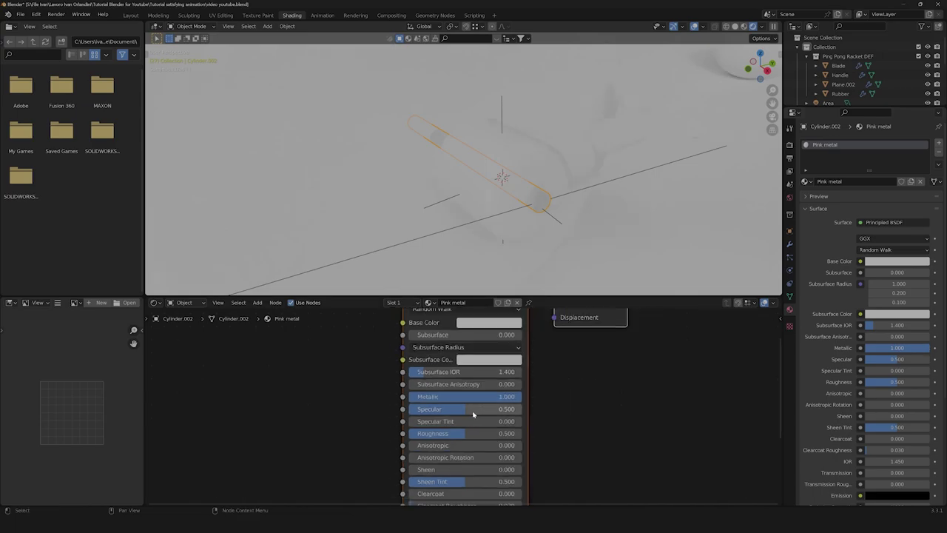
shift+scroll(493, 370, down, 1)
drag(484, 370, 444, 370)
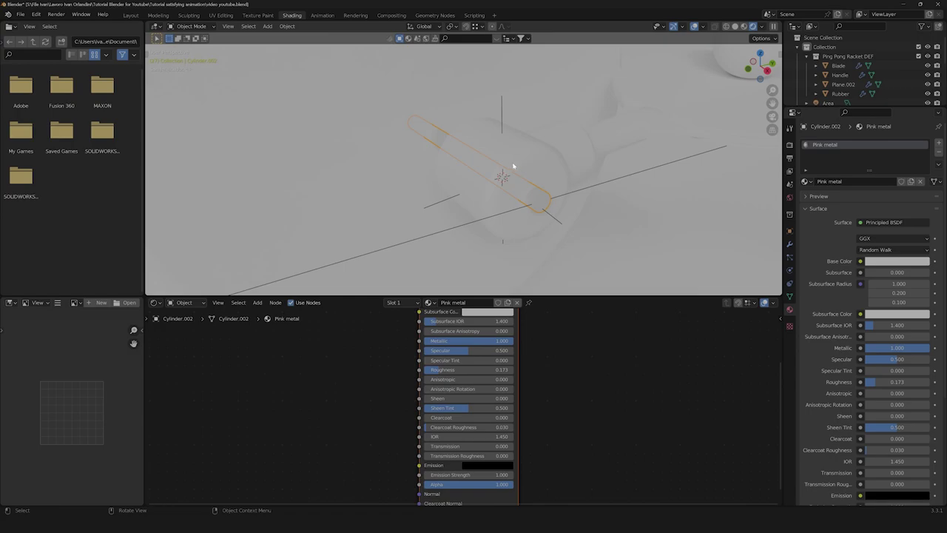
click(912, 261)
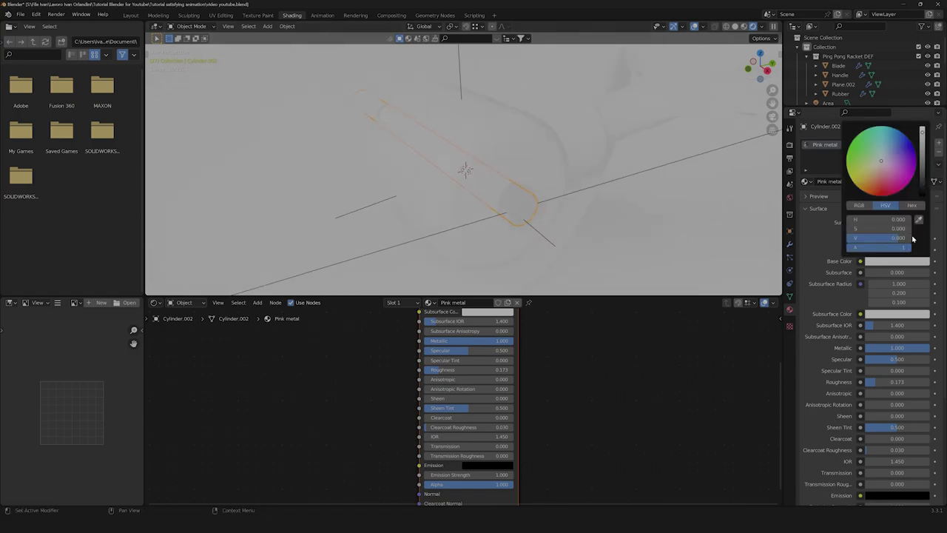
click(873, 174)
drag(872, 175, 870, 181)
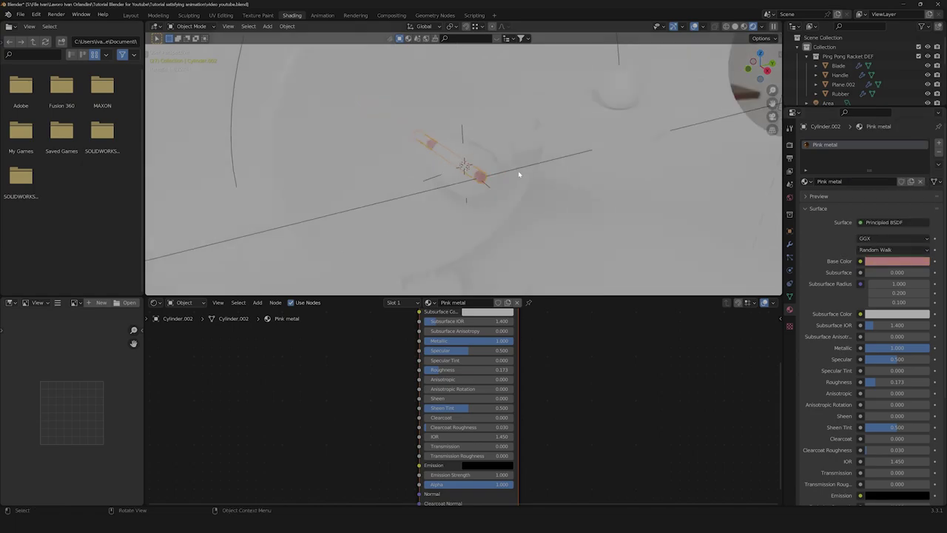
Step: Copy the Pink metal material to the racket handle, the rounded base and the cylinder behind the large disc
click(511, 187)
middle_drag(473, 193, 490, 138)
scroll(501, 186, up, 5)
click(556, 145)
middle_drag(560, 145, 507, 148)
scroll(505, 171, down, 3)
scroll(533, 148, up, 3)
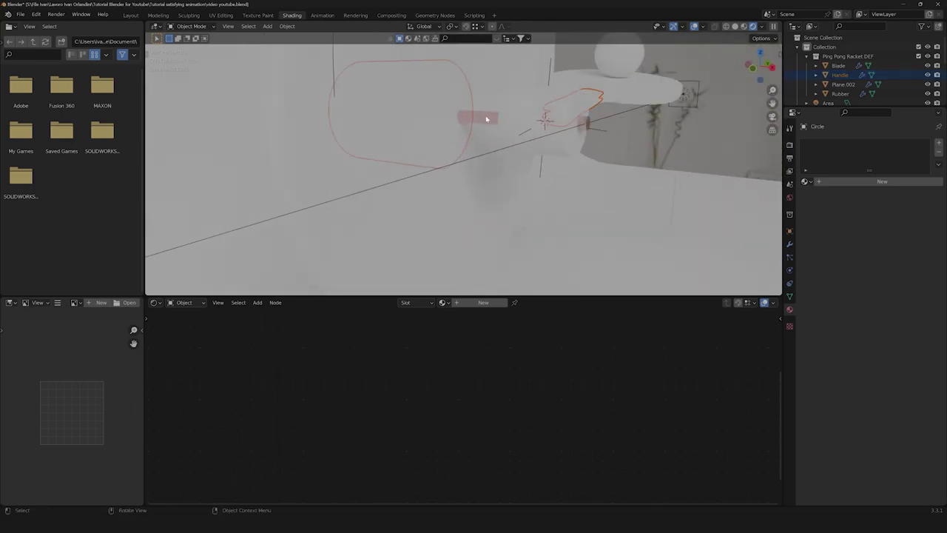
shift+click(491, 116)
click(938, 164)
click(914, 185)
Step: Close the seam across the rounded base by setting its Mirror modifier's merge distance to 0.022 m
scroll(606, 177, down, 3)
click(606, 177)
middle_drag(607, 176, 607, 95)
scroll(545, 132, up, 4)
middle_drag(545, 131, 454, 180)
scroll(580, 159, up, 3)
shift+middle_drag(580, 160, 503, 157)
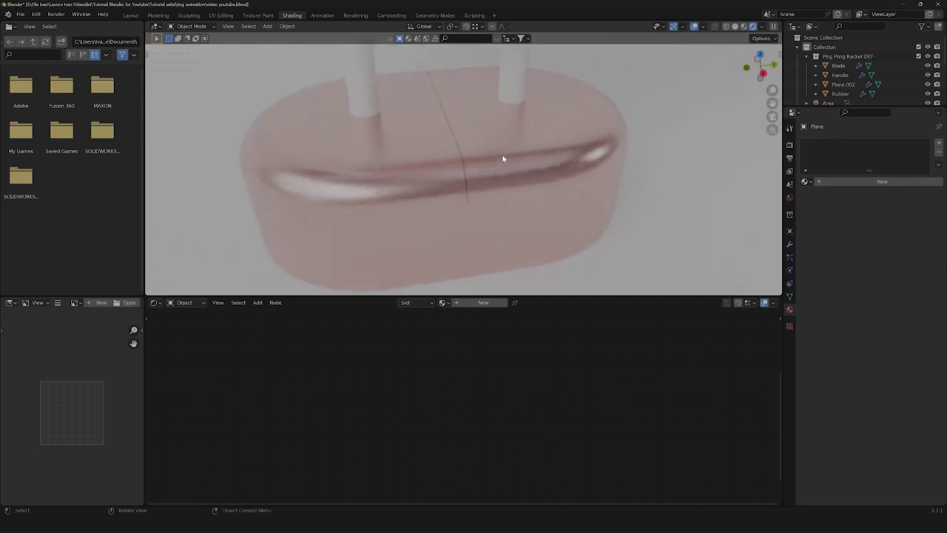
click(503, 157)
scroll(513, 177, up, 3)
click(789, 245)
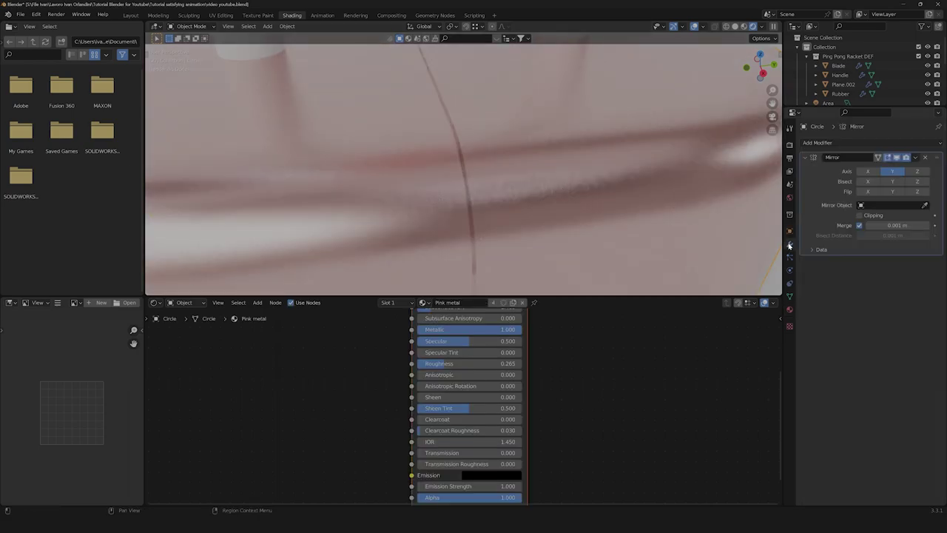
drag(876, 225, 907, 226)
scroll(651, 203, down, 8)
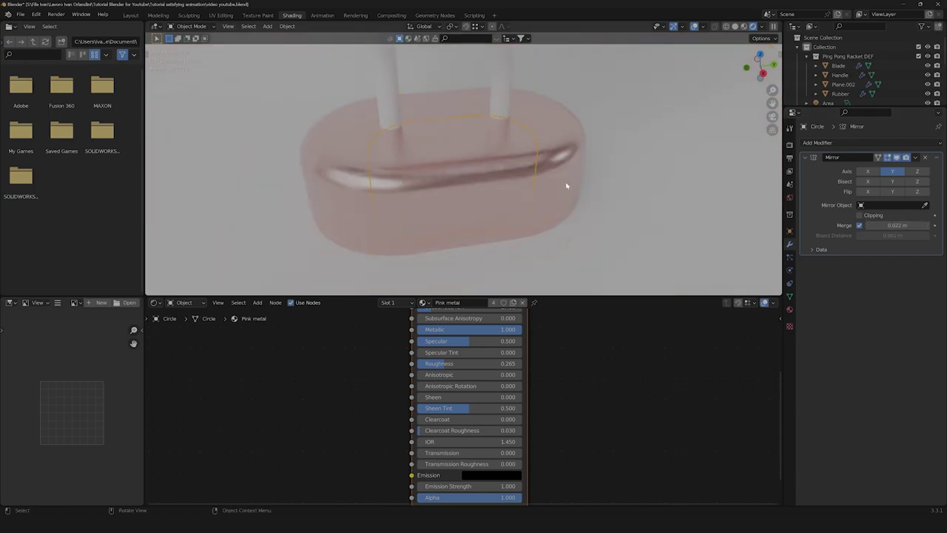
Step: Create a new material named Glass on the large disc behind the racket
click(588, 174)
scroll(589, 173, down, 6)
middle_drag(584, 175, 474, 197)
scroll(522, 144, up, 4)
middle_drag(431, 140, 481, 126)
click(480, 125)
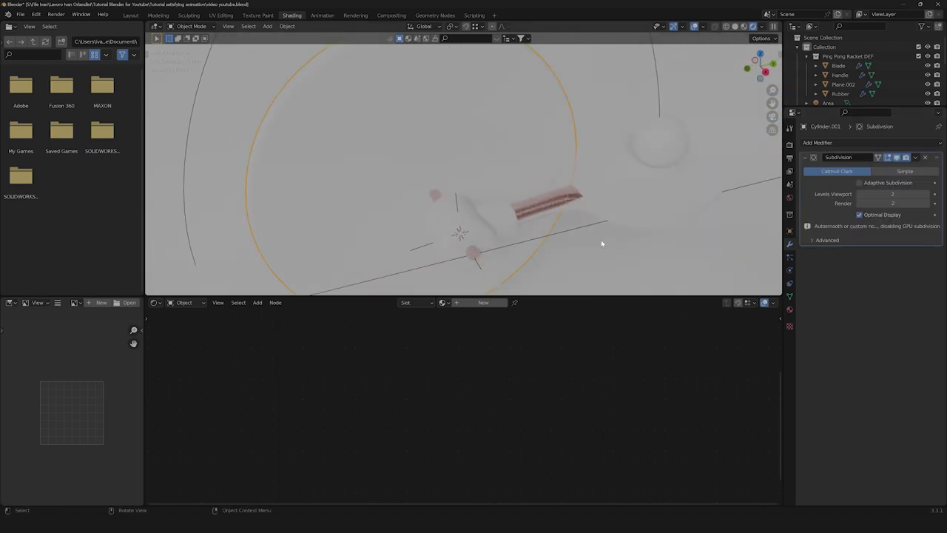
click(789, 309)
click(843, 185)
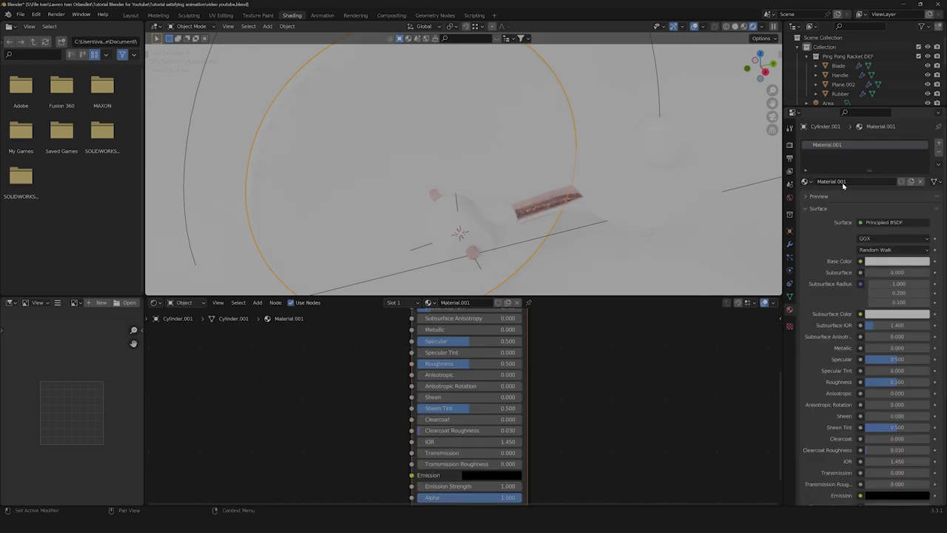
text(Gl)
key(Return)
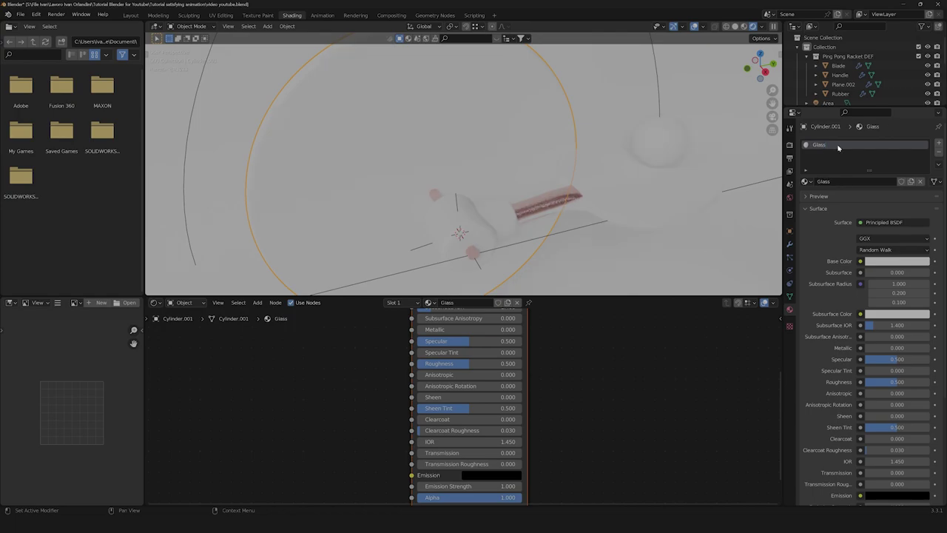
Step: Change the Glass material's surface to Glass BSDF and set its roughness to 0.322
click(873, 222)
click(823, 295)
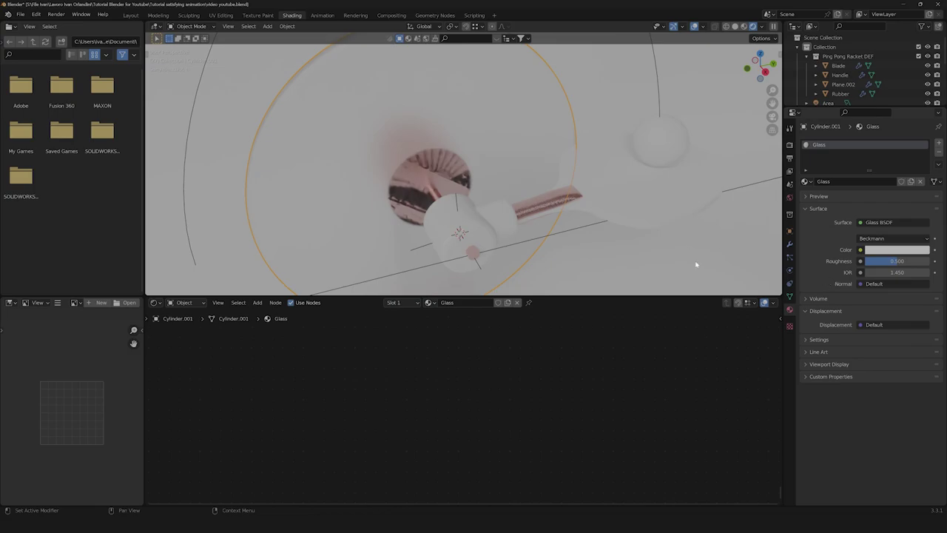
drag(878, 263, 868, 263)
middle_drag(460, 185, 519, 189)
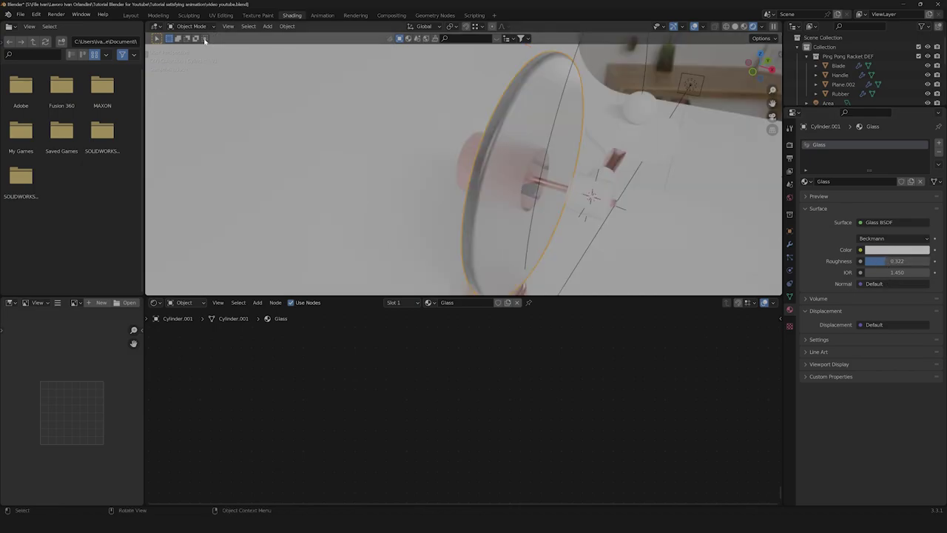
Step: Move the glass disc slightly along the X axis in the Layout workspace
click(135, 16)
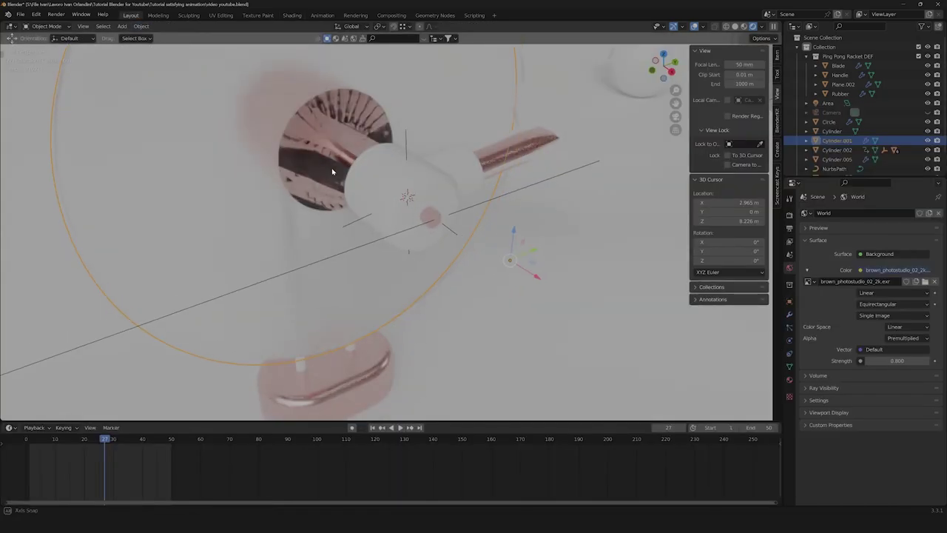
key(g)
key(x)
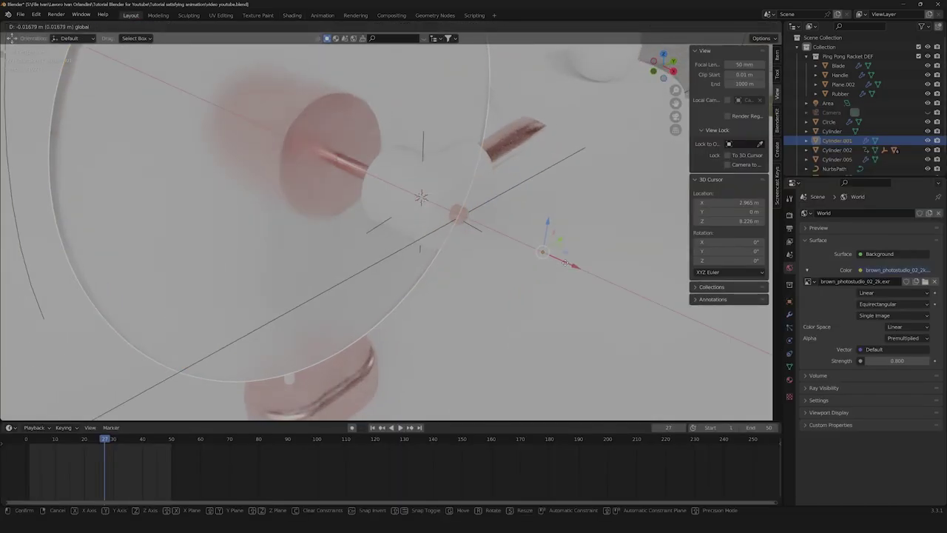
drag(564, 263, 569, 264)
scroll(596, 211, down, 1)
Step: Create a new material named BG color on the backdrop
click(596, 211)
middle_drag(595, 211, 468, 135)
scroll(424, 236, up, 5)
scroll(467, 135, up, 3)
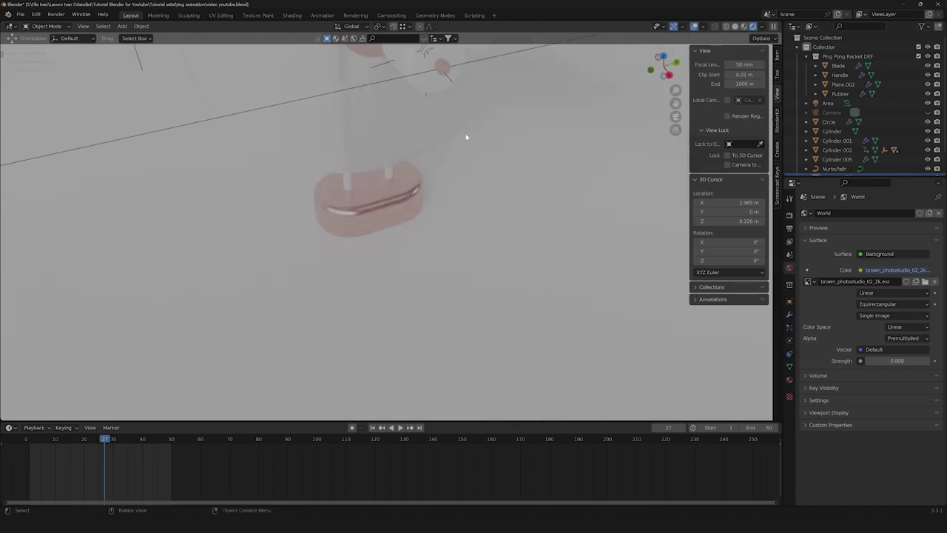
middle_drag(399, 196, 523, 259)
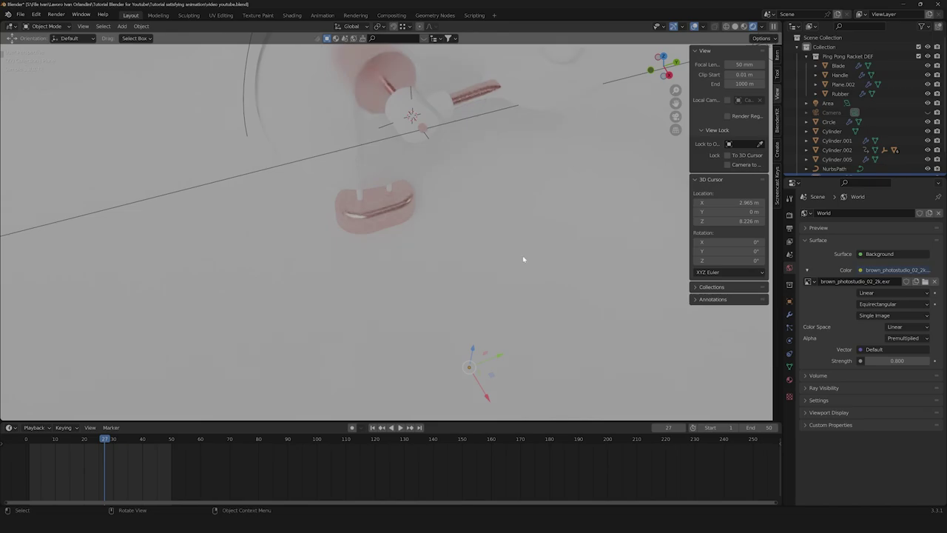
click(790, 379)
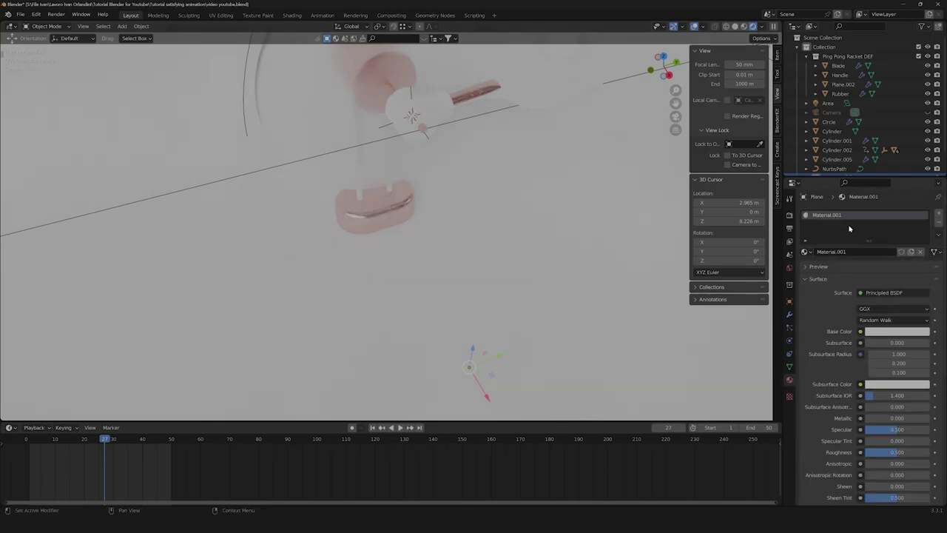
text(G)
key(Return)
Step: Give the backdrop's BG color material a soft pink base color and deselect the backdrop
click(885, 333)
click(883, 238)
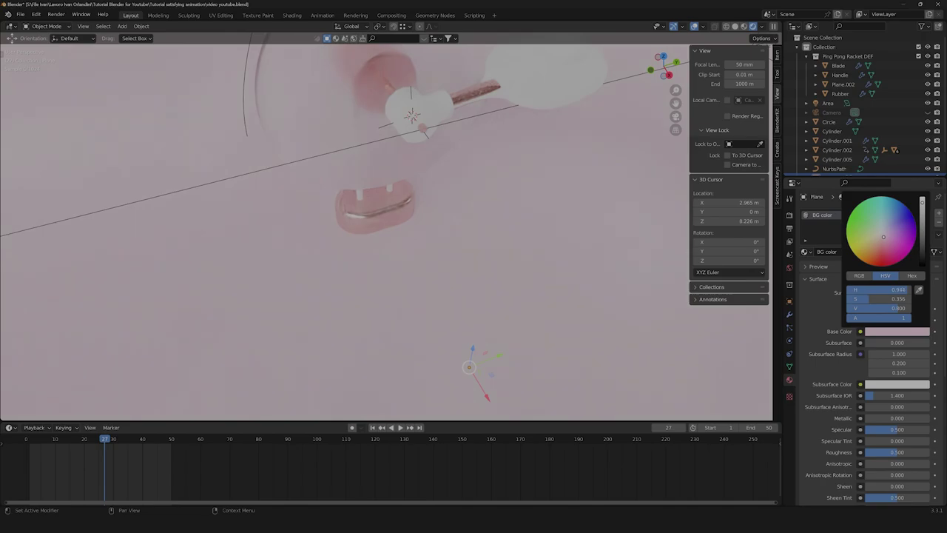
drag(883, 237, 882, 238)
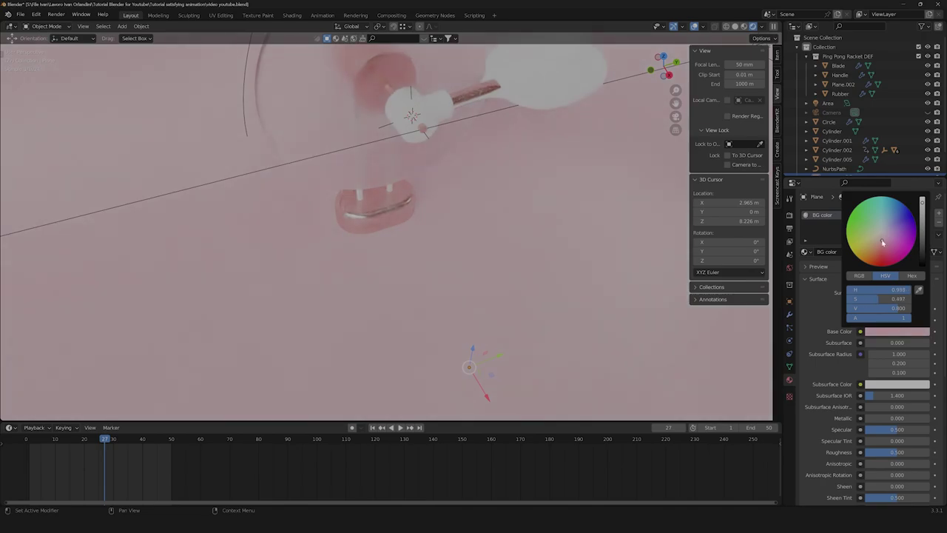
scroll(419, 247, down, 3)
middle_drag(419, 247, 499, 197)
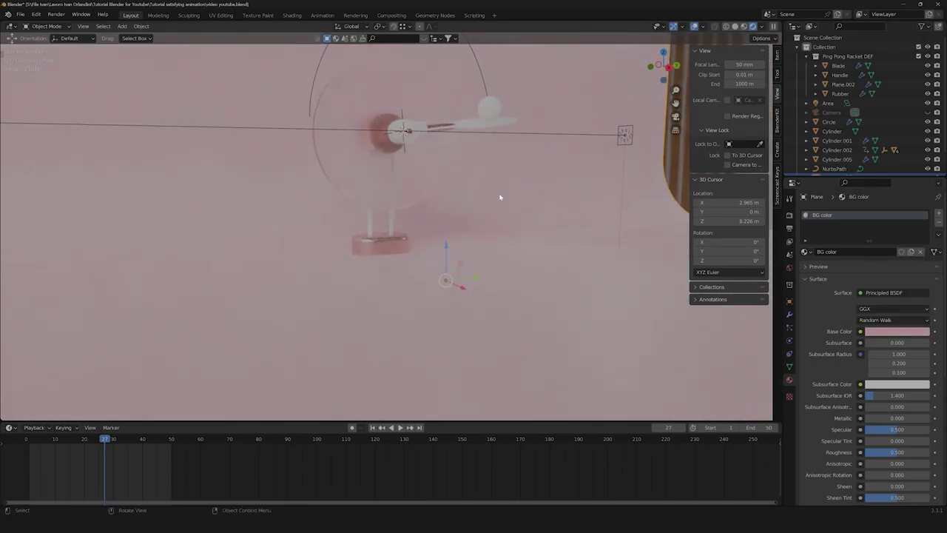
click(893, 330)
drag(882, 239, 882, 238)
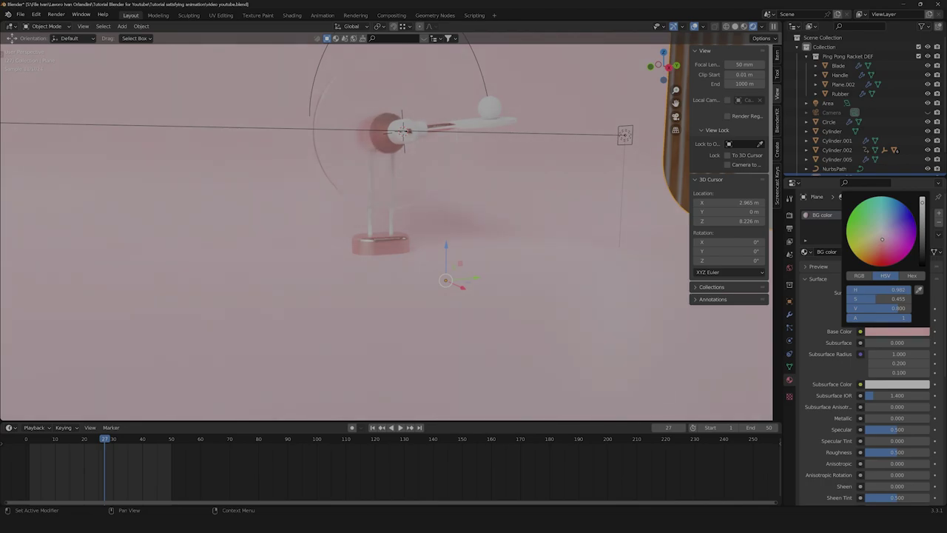
scroll(460, 245, down, 3)
key(alt+a)
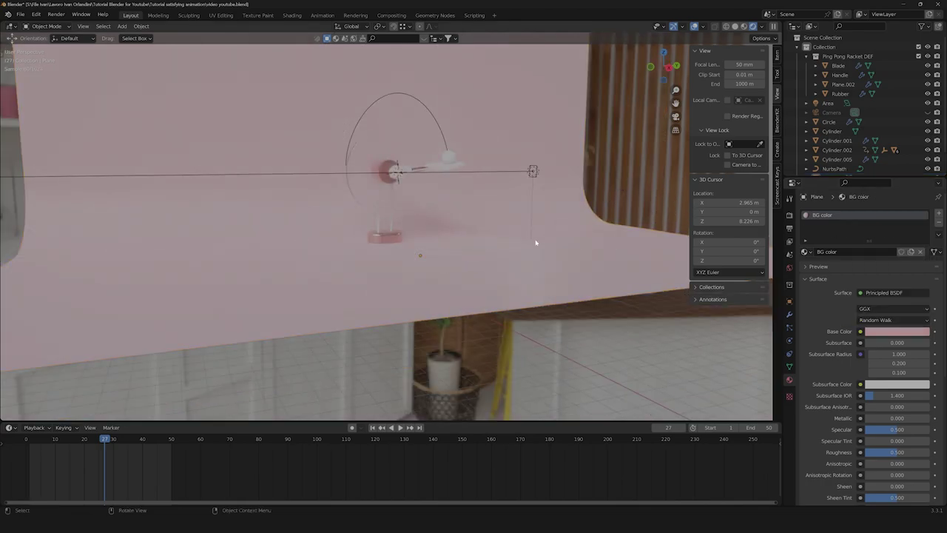
Step: Try a light blue base color on the backdrop and undo it
scroll(471, 225, up, 4)
scroll(471, 226, up, 4)
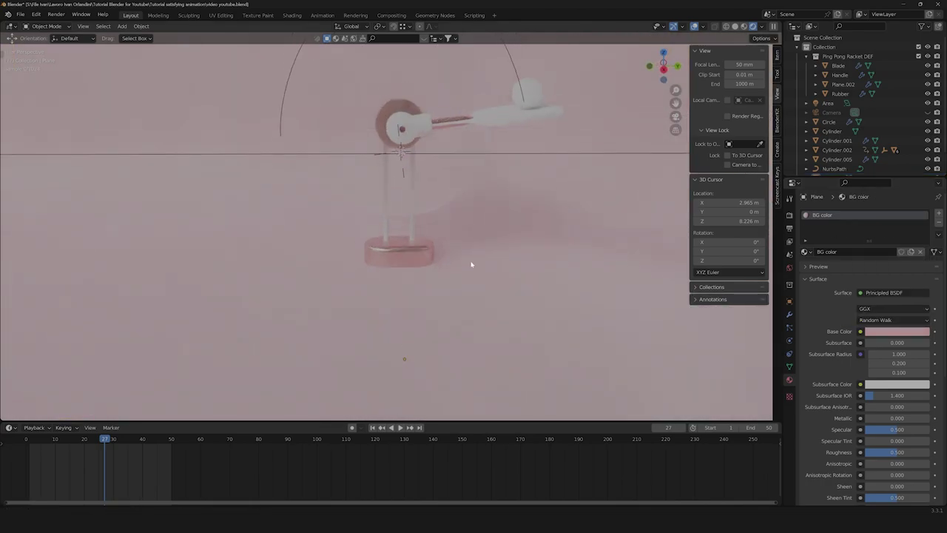
middle_drag(433, 280, 451, 268)
click(876, 332)
drag(892, 214, 888, 222)
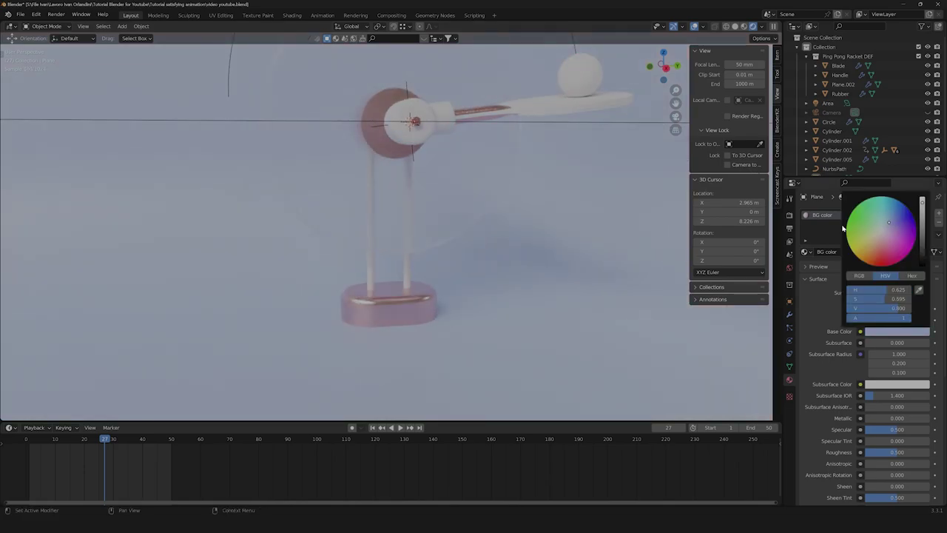
scroll(429, 303, down, 3)
key(ctrl+z)
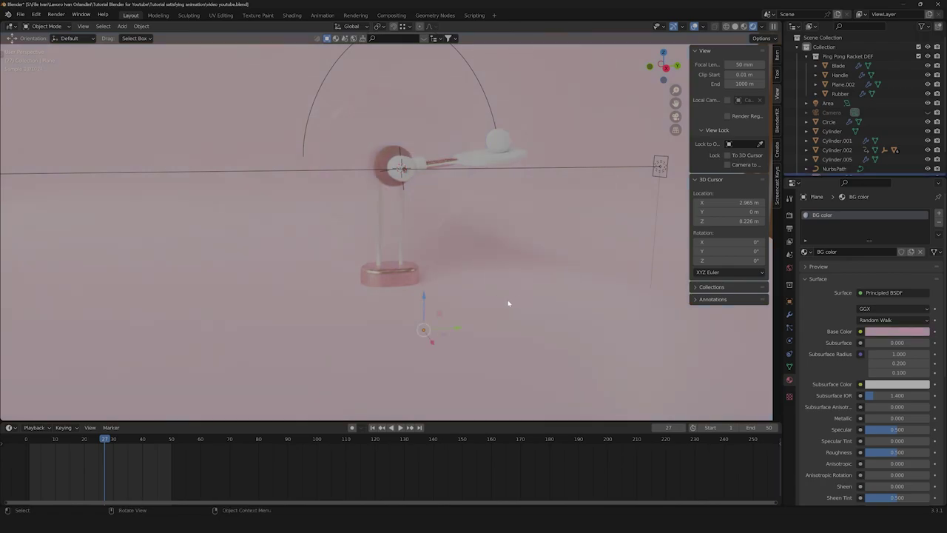
Step: Create a material named Blade on the racket's blade with a tan base color of H 0.055, S 0.626, V 0.800
scroll(512, 301, down, 3)
scroll(399, 247, up, 6)
middle_drag(405, 282, 483, 209)
click(463, 192)
scroll(488, 248, up, 3)
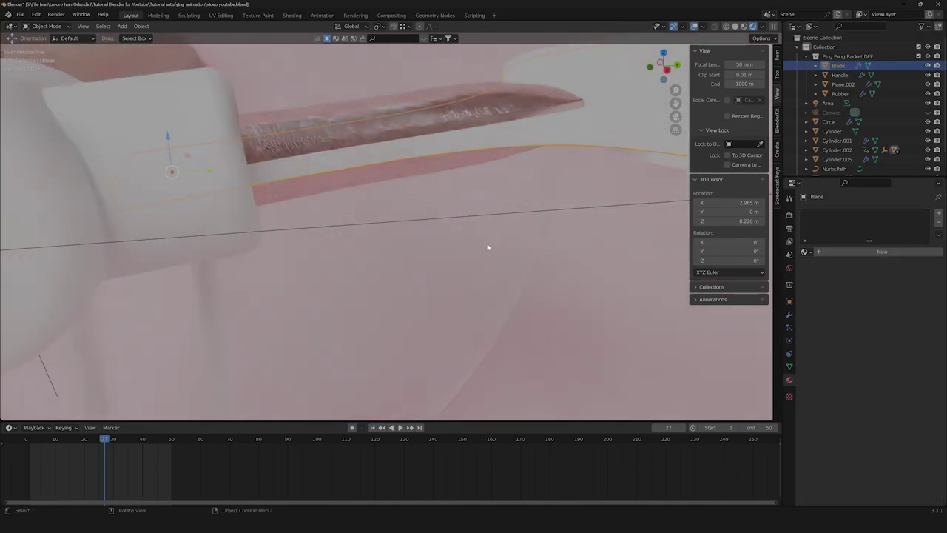
scroll(488, 248, down, 3)
click(860, 251)
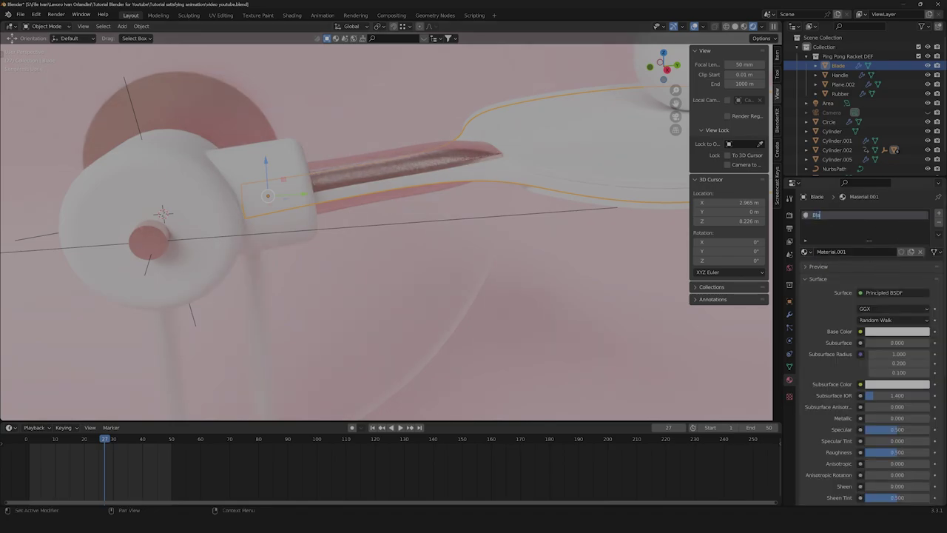
click(901, 331)
drag(884, 236, 876, 242)
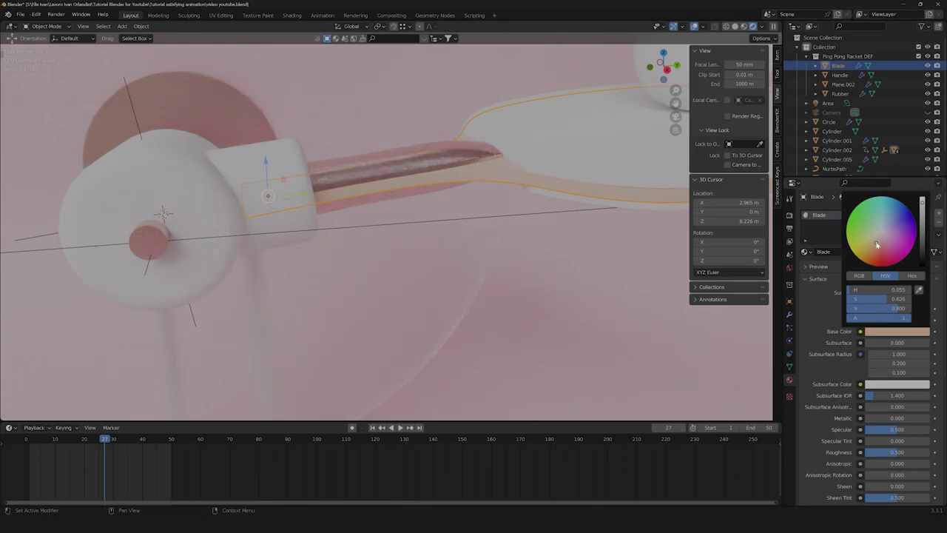
Step: Select the ball and frame it with the racket in the right orthographic view, using Material Preview shading
mouse_move(446, 243)
middle_down()
mouse_move(518, 244)
mouse_move(524, 265)
mouse_move(570, 247)
mouse_move(567, 256)
mouse_move(509, 232)
middle_up()
click(575, 244)
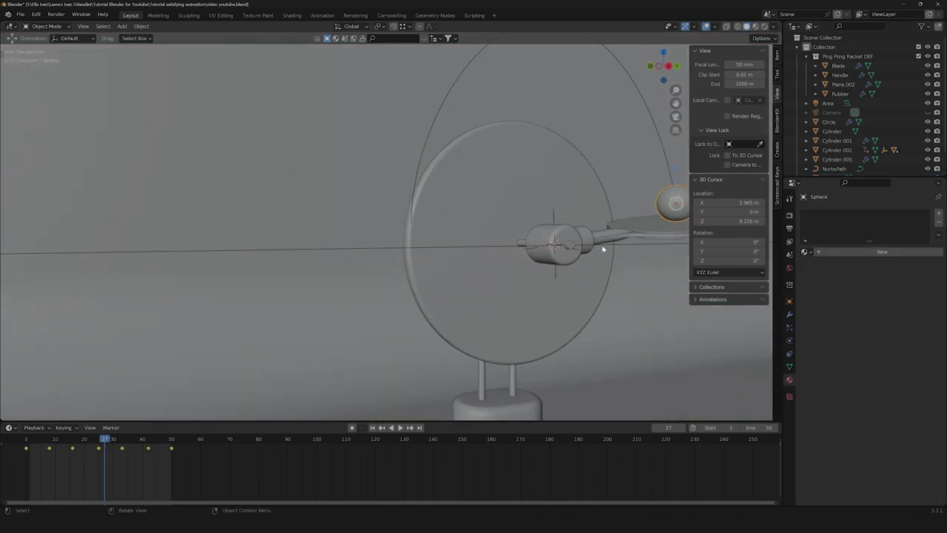
shift+middle_drag(603, 249, 566, 268)
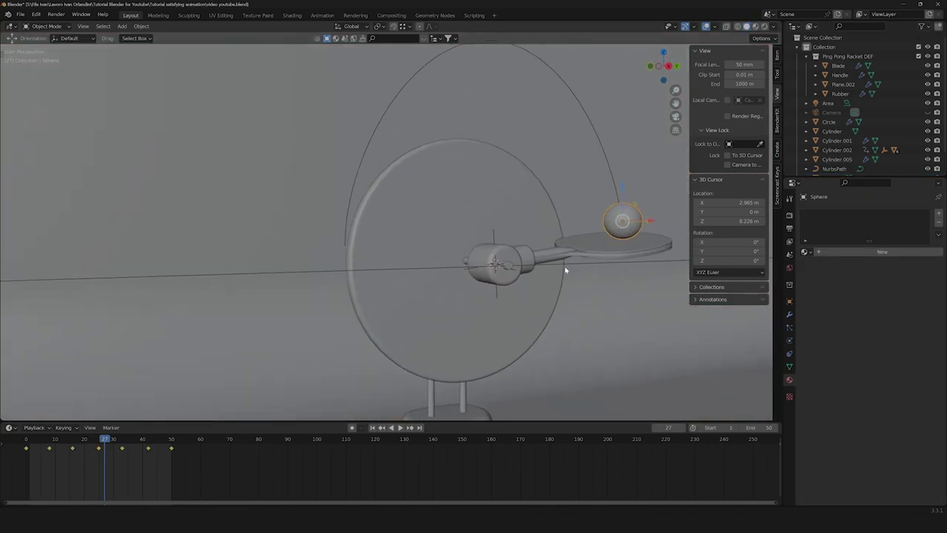
scroll(628, 194, down, 2)
click(756, 27)
scroll(677, 70, up, 3)
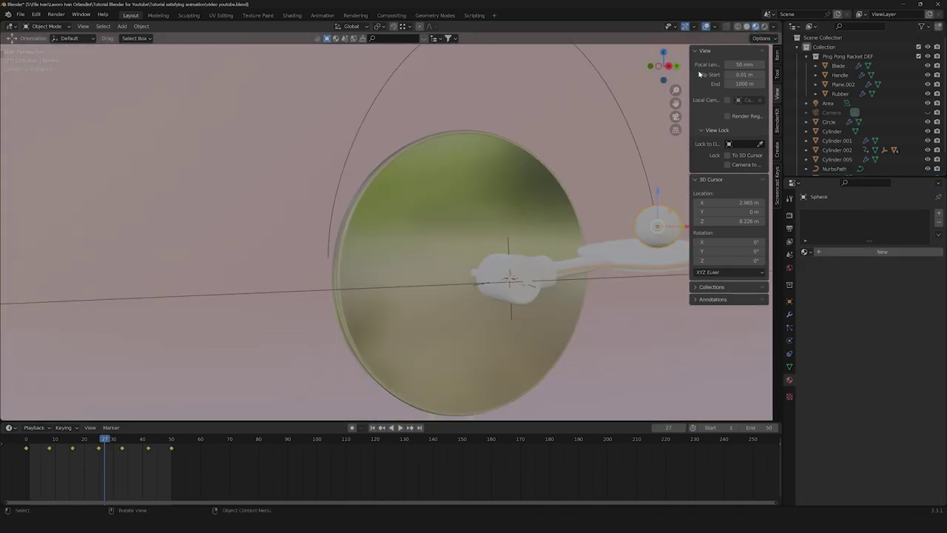
click(669, 67)
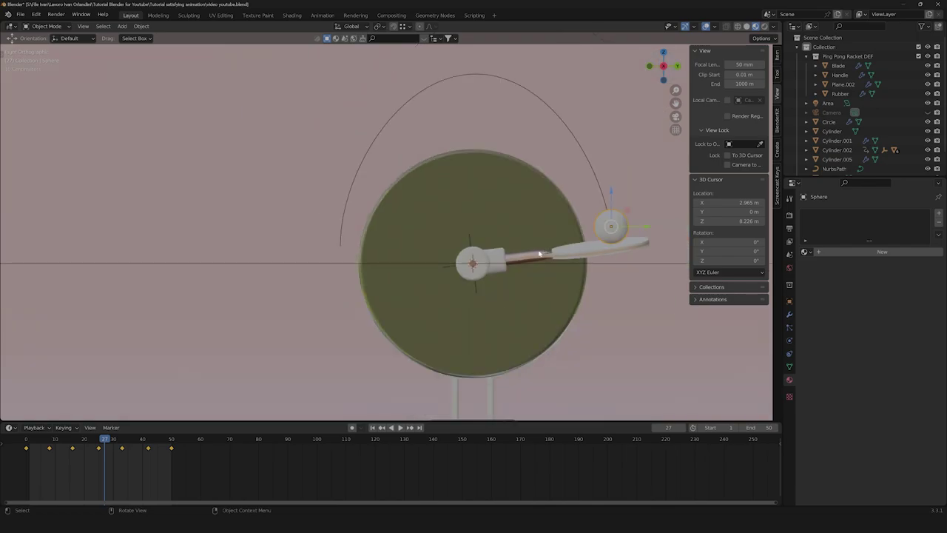
Step: Go to frame 0 and give the ball's mesh the existing Pink metal material in Edit Mode
drag(108, 441, 19, 457)
scroll(256, 328, up, 4)
shift+middle_drag(296, 287, 446, 260)
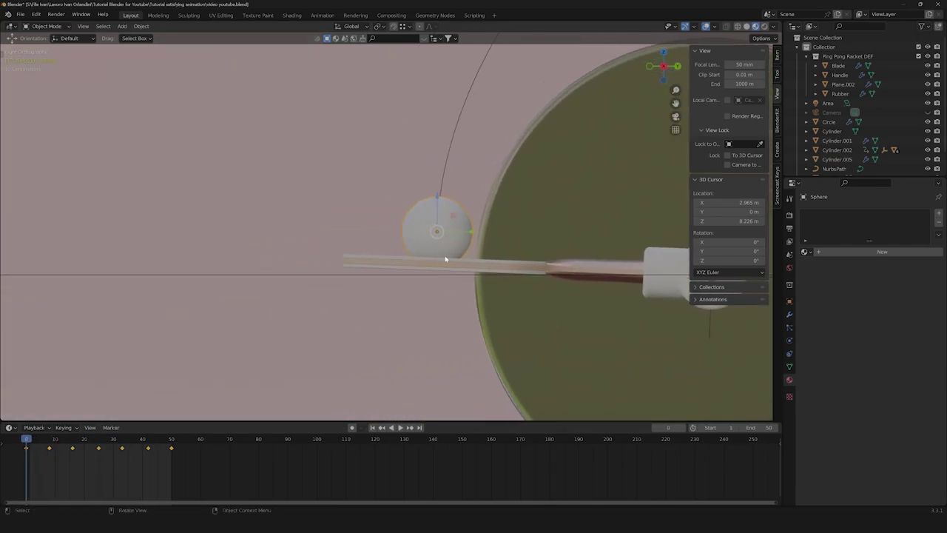
scroll(459, 258, up, 3)
key(Tab)
shift+middle_drag(548, 241, 454, 241)
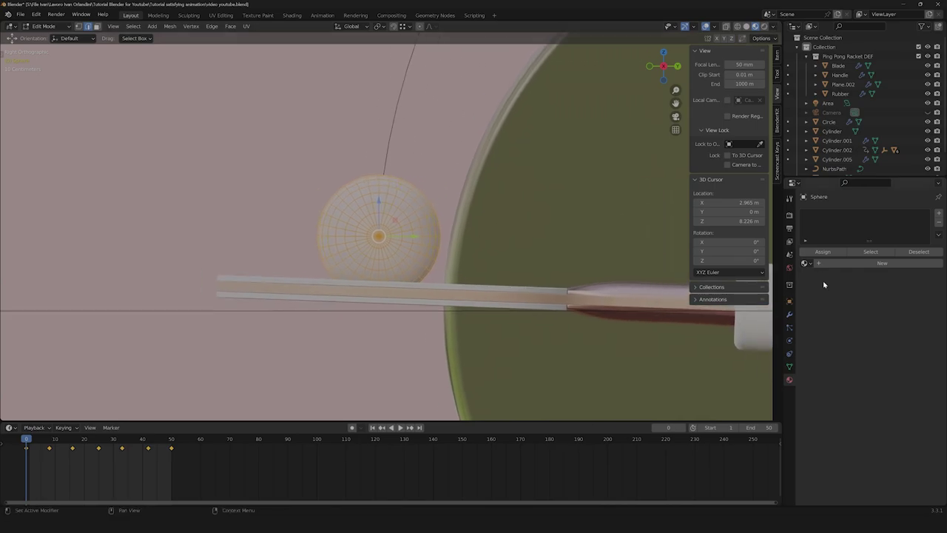
click(806, 263)
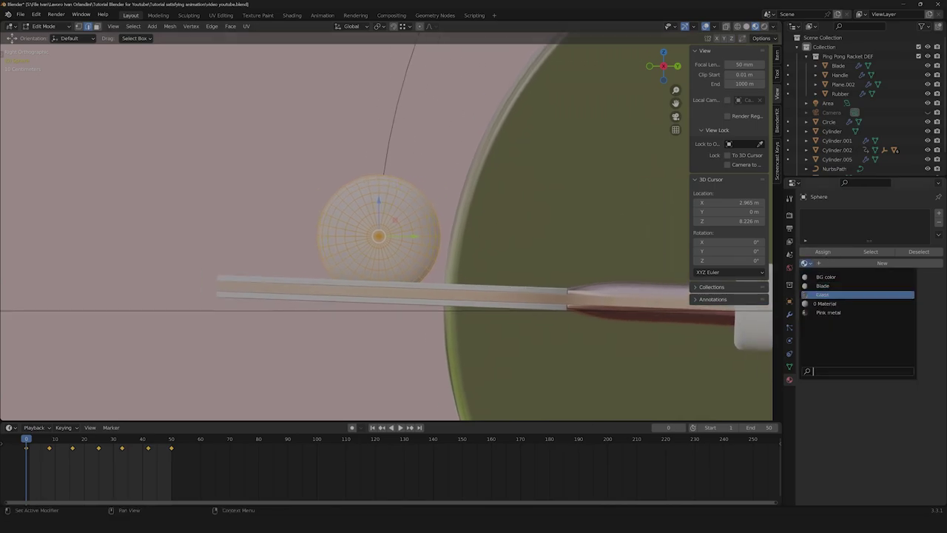
click(829, 312)
scroll(365, 251, up, 1)
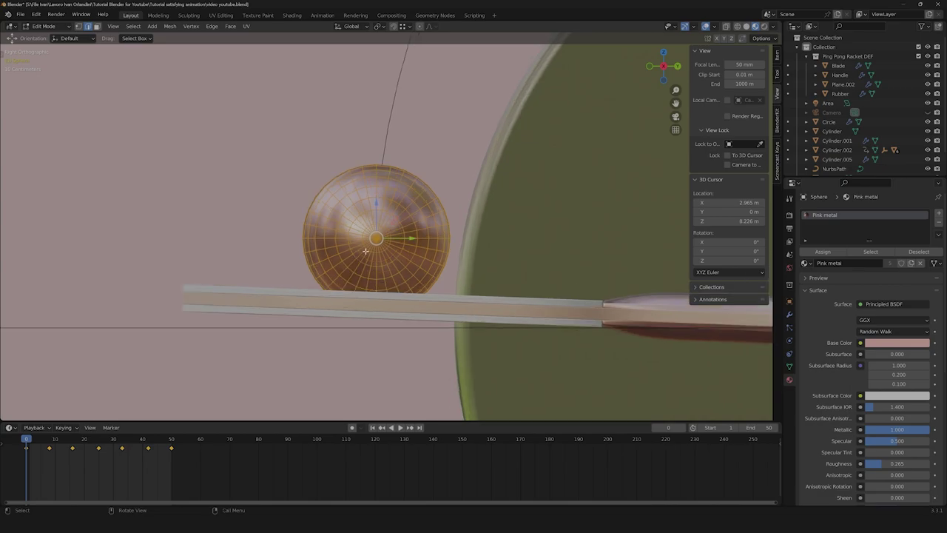
scroll(456, 247, down, 1)
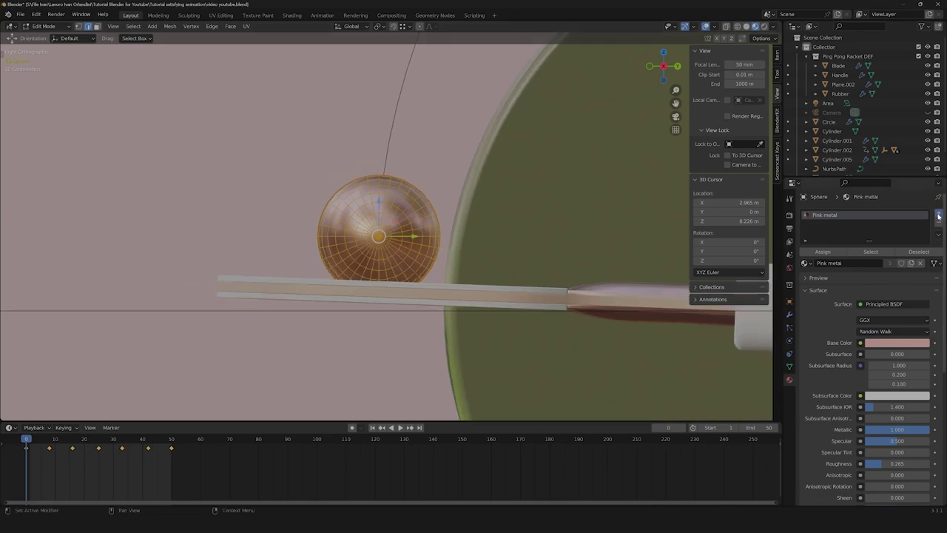
Step: Add a second material slot to the ball with a new material named Emission
click(938, 215)
click(837, 278)
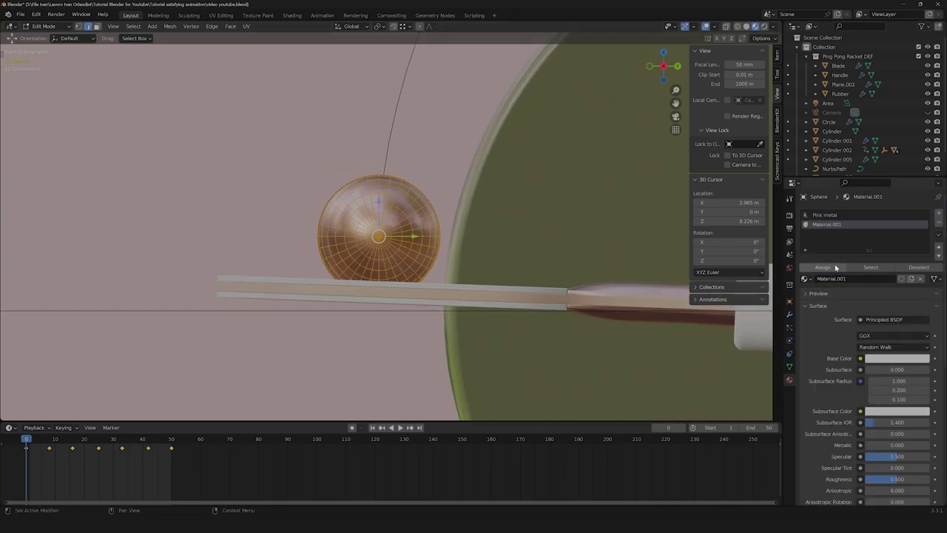
text(P)
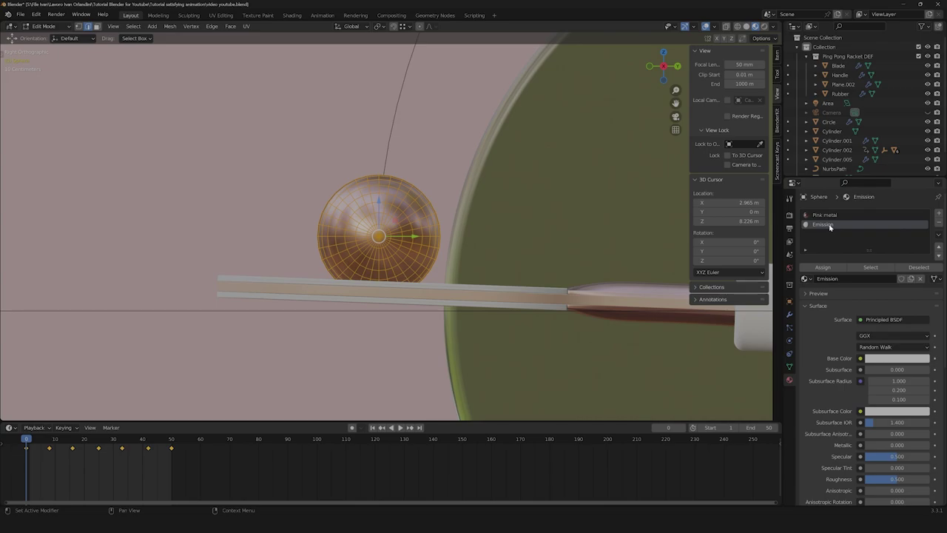
Step: Assign the Emission material to the faces of the ball's upper half and view the ball in Object Mode with Rendered shading
scroll(856, 347, down, 8)
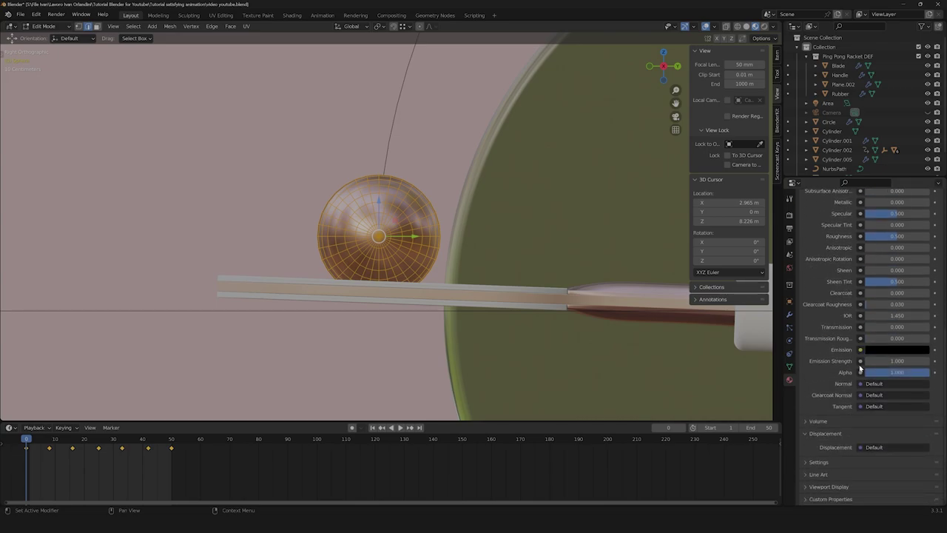
scroll(466, 252, up, 3)
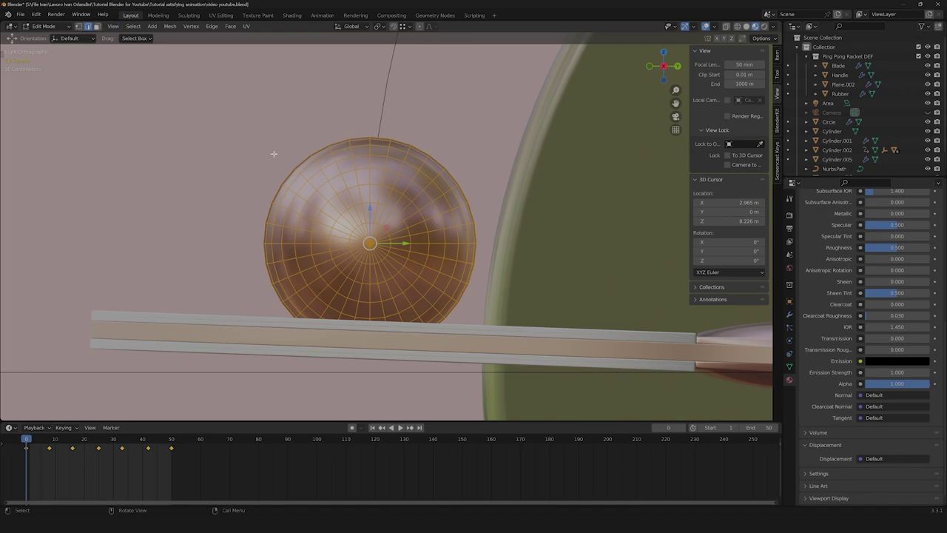
click(737, 26)
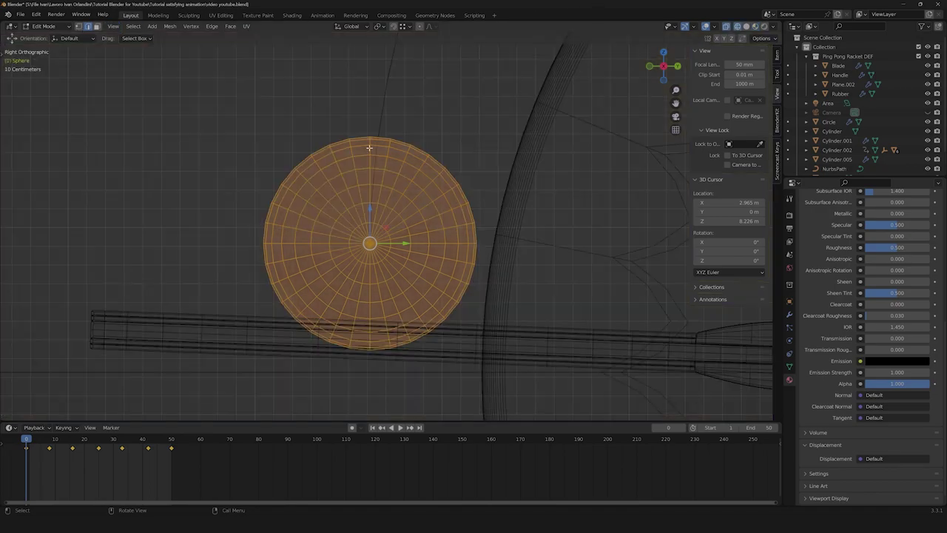
click(249, 129)
drag(228, 129, 546, 243)
scroll(823, 234, up, 10)
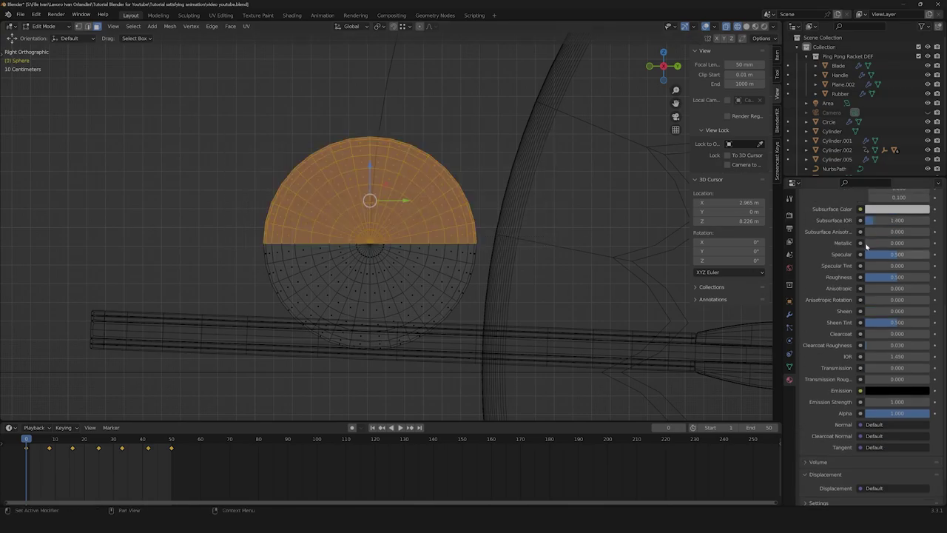
scroll(823, 233, up, 2)
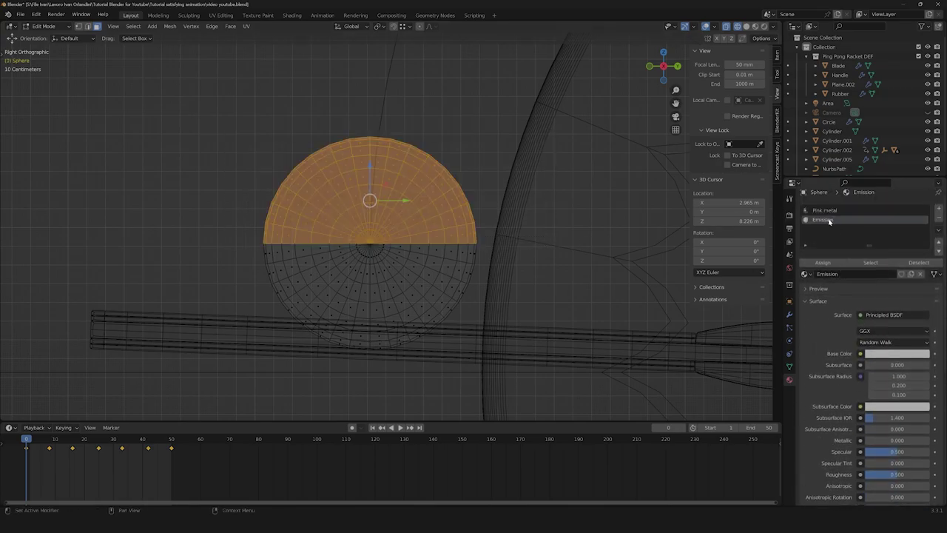
click(827, 267)
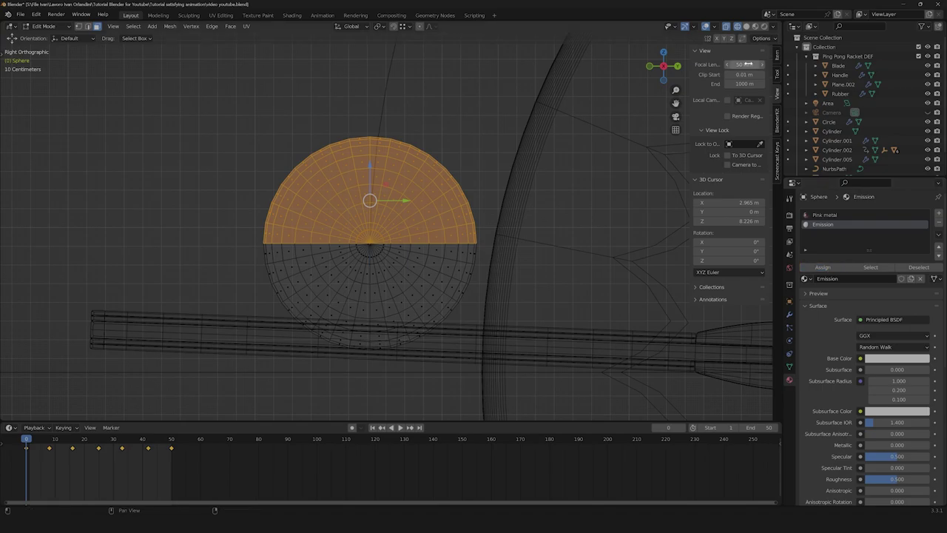
click(754, 26)
key(Tab)
click(766, 26)
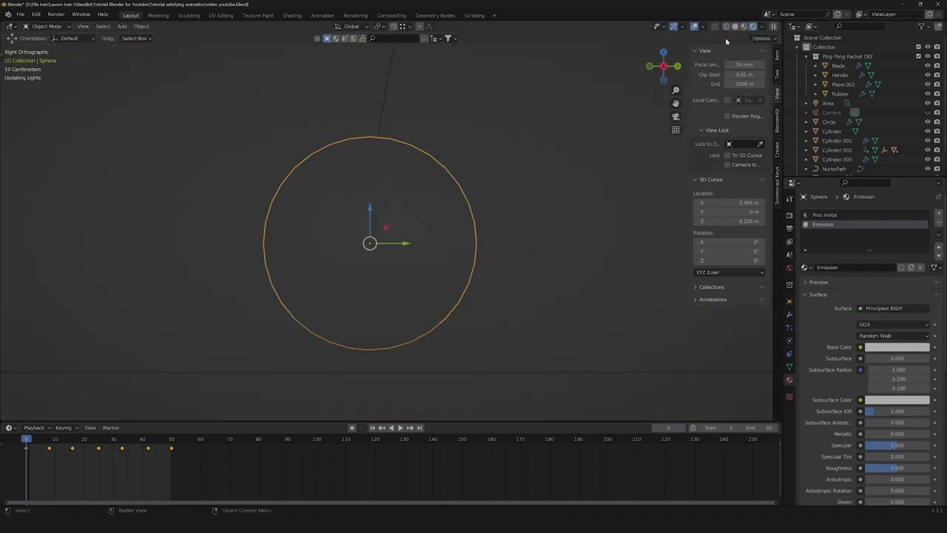
Step: Give the ball's Emission material a pale warm yellow emission color at full value and an emission strength of 30
scroll(457, 256, up, 2)
scroll(893, 418, down, 2)
scroll(893, 419, down, 5)
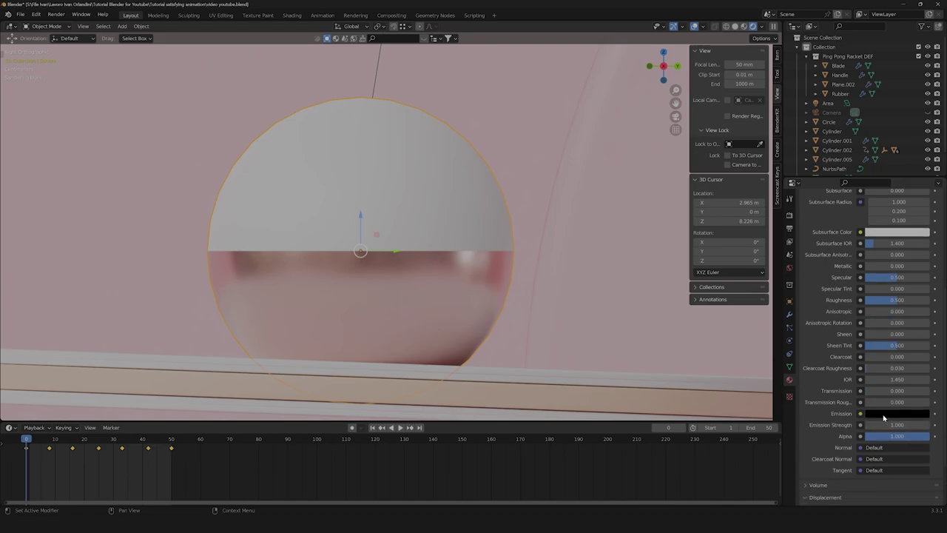
click(887, 414)
drag(923, 312, 922, 281)
click(875, 317)
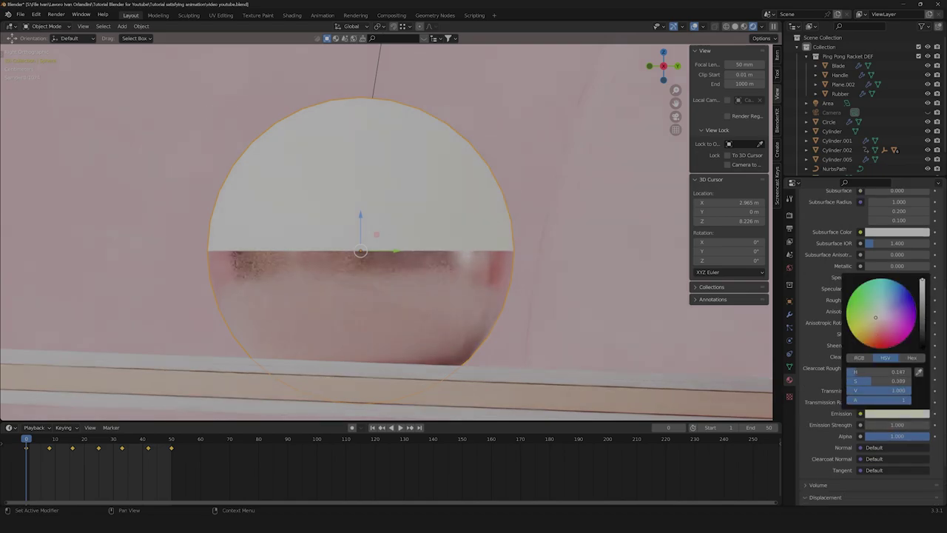
drag(876, 320, 877, 320)
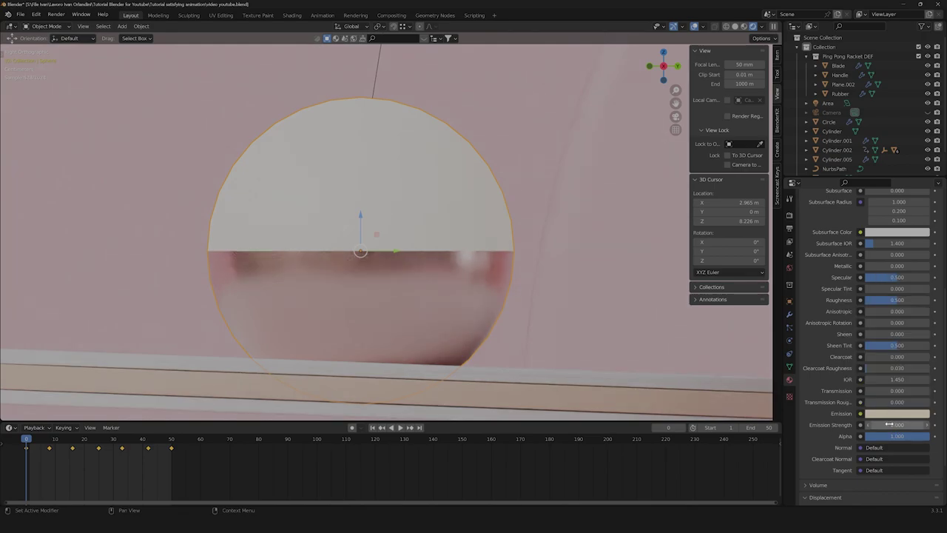
click(892, 424)
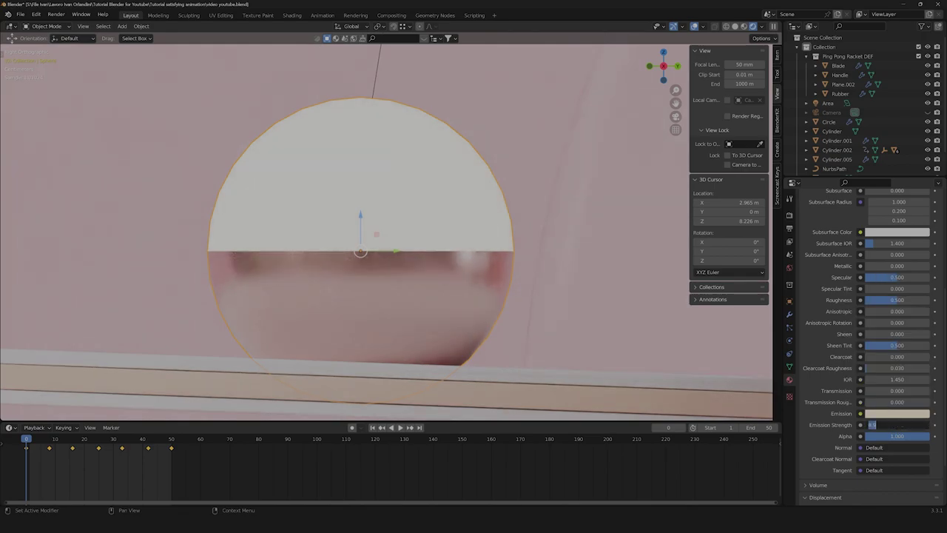
key(Return)
scroll(526, 345, down, 4)
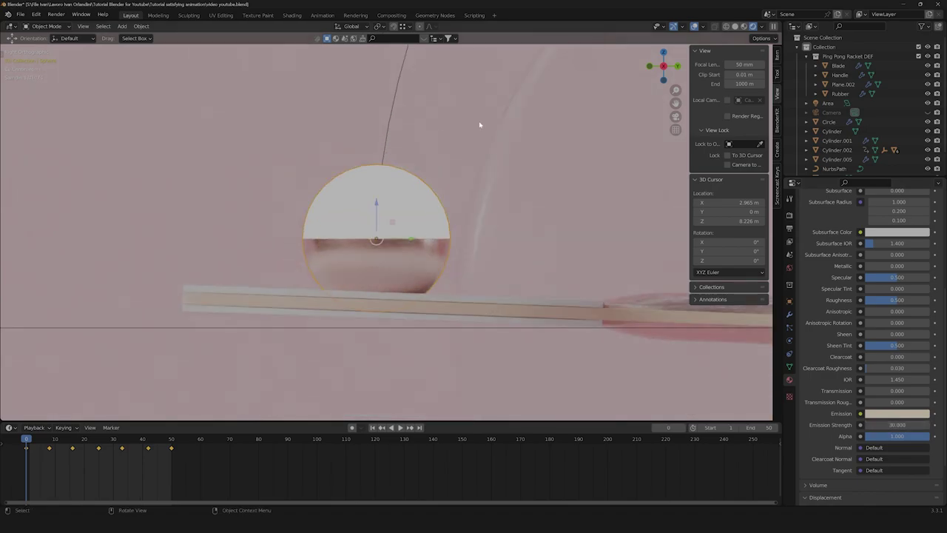
Step: Add a Subdivision Surface modifier to the ball with 2 viewport levels
click(789, 314)
click(834, 213)
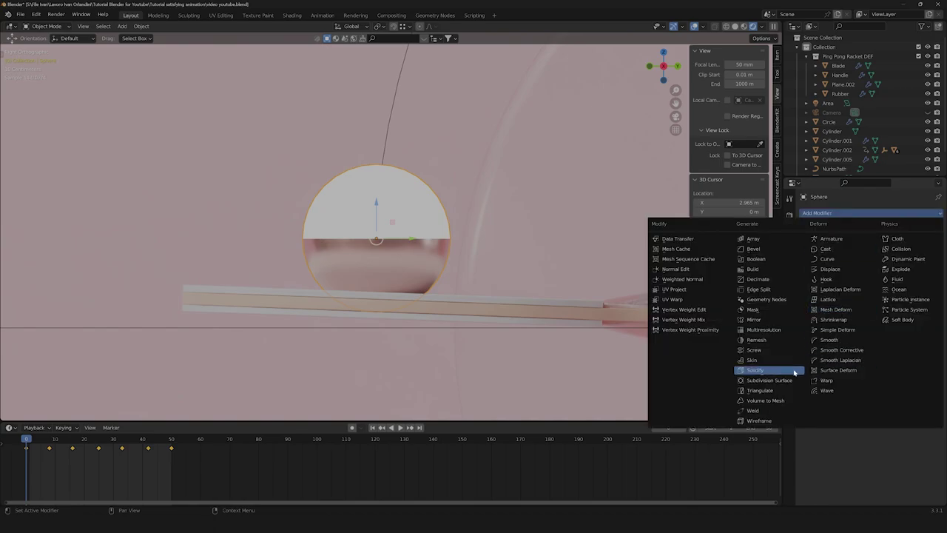
click(766, 381)
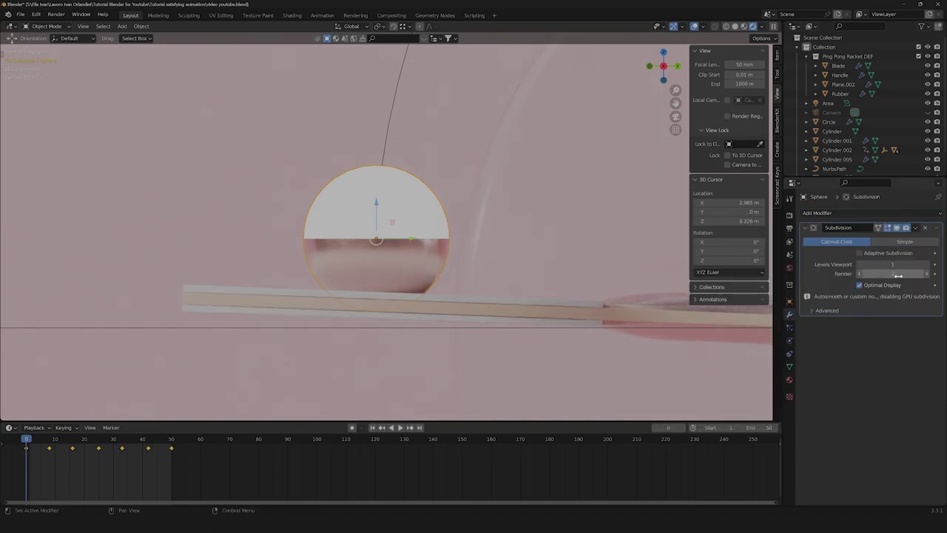
click(925, 264)
Step: Play the animation in the rendered view to check the two-tone ball and save the file
click(455, 192)
scroll(431, 235, down, 3)
middle_drag(432, 235, 490, 262)
key(space)
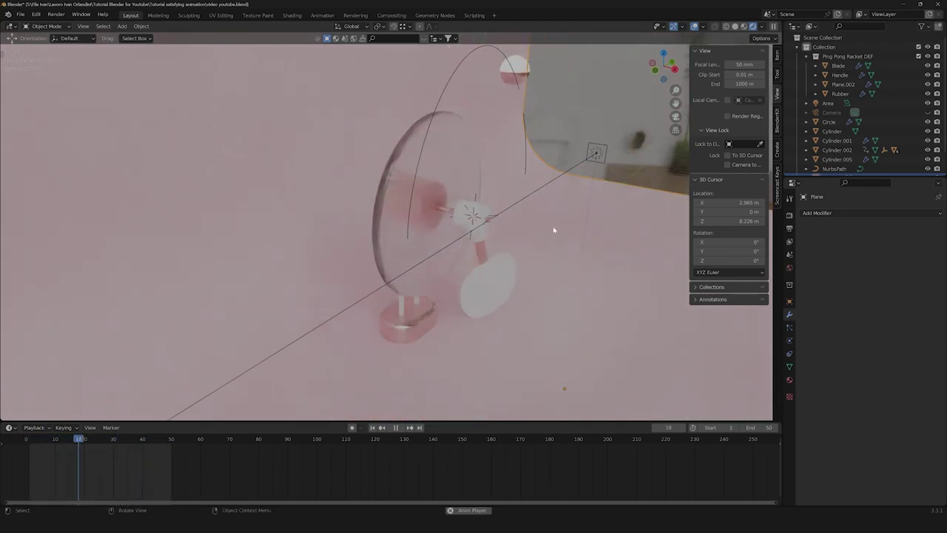
key(ctrl+s)
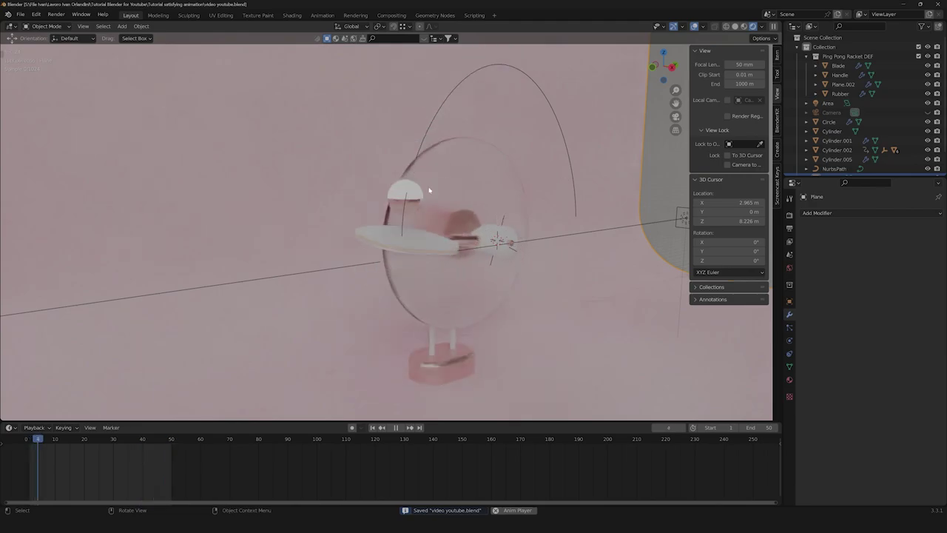
middle_drag(508, 162, 626, 201)
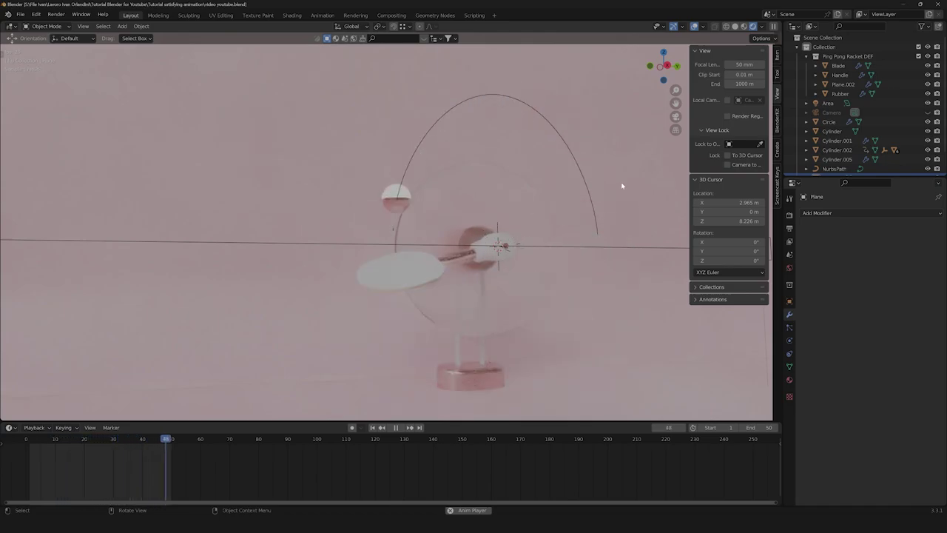
key(space)
Step: Select the ball, return to frame 0 and keyframe its Z rotation at 0°
click(481, 96)
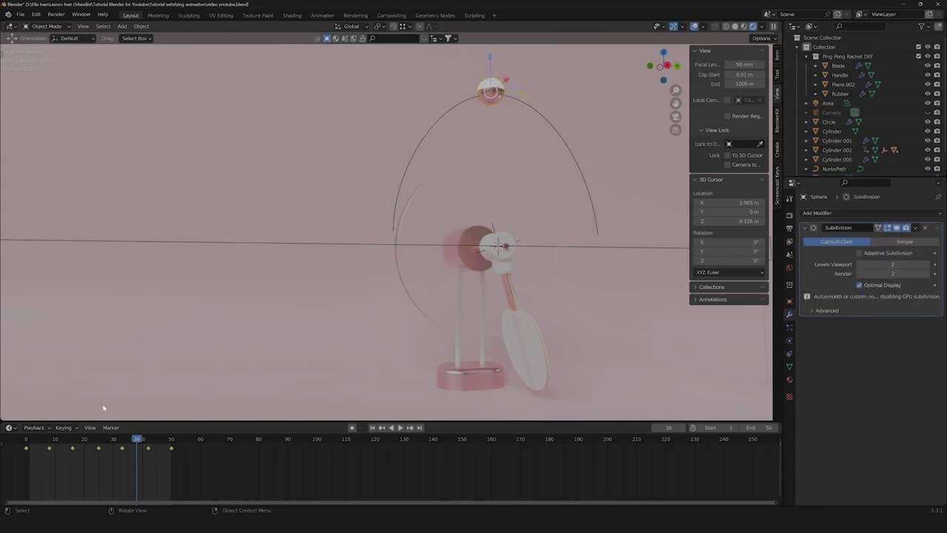
key(space)
click(25, 450)
key(space)
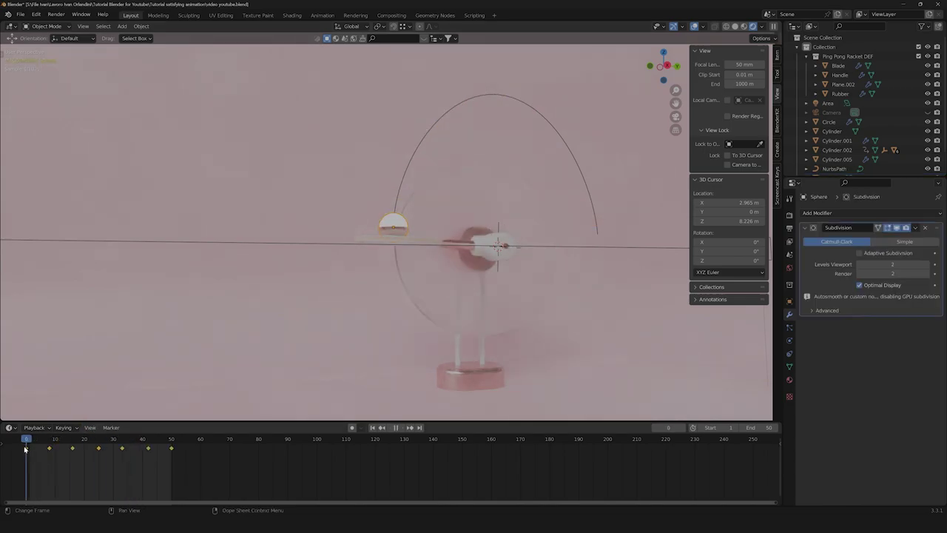
scroll(477, 267, up, 3)
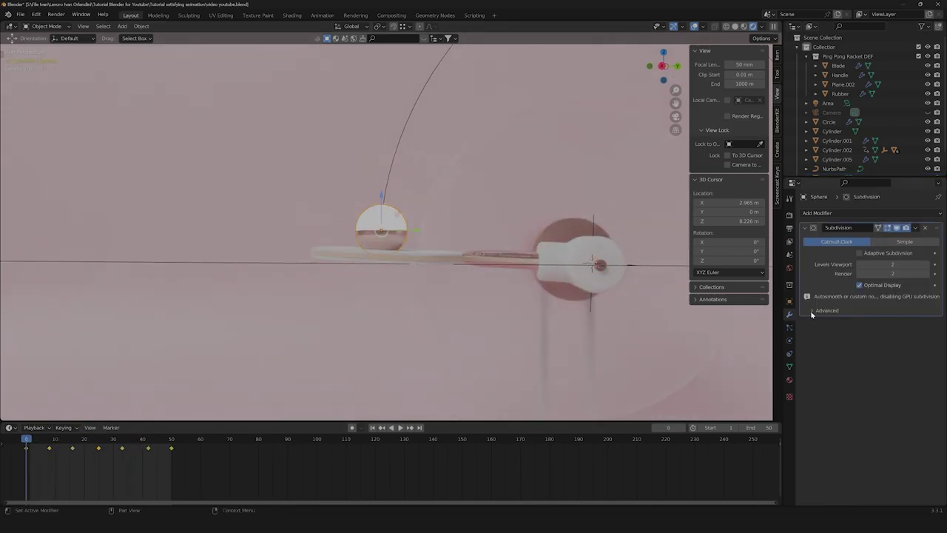
click(788, 302)
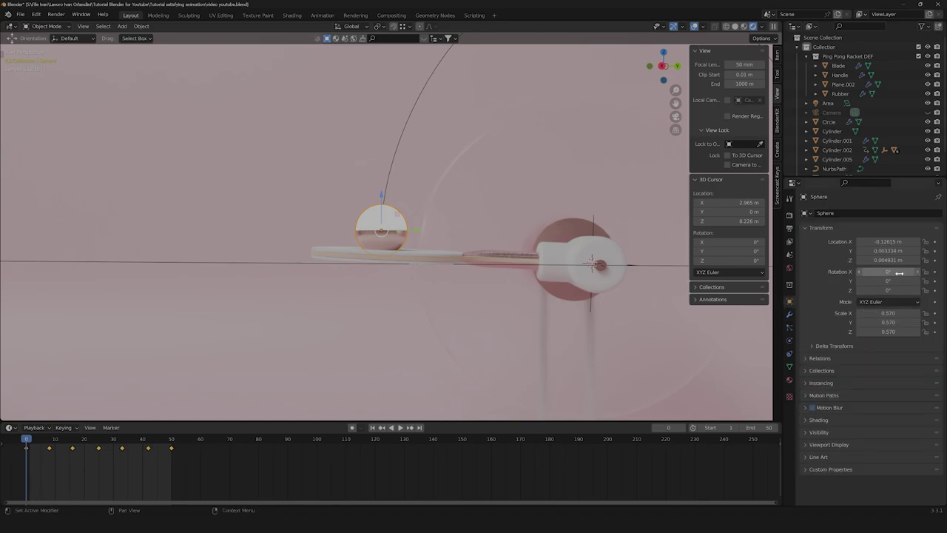
mouse_move(875, 293)
mouse_down()
mouse_move(902, 293)
mouse_move(869, 290)
mouse_up()
key(ctrl+z)
click(933, 291)
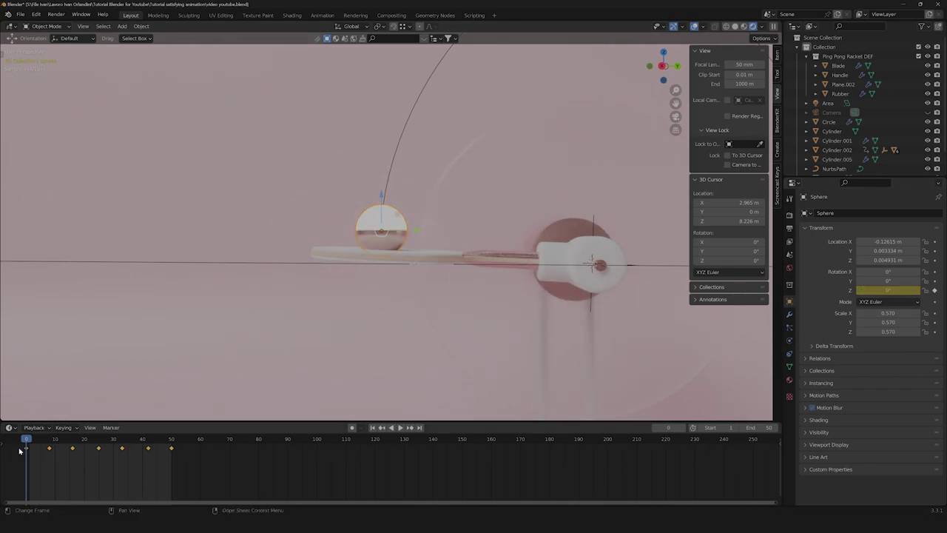
Step: At frame 25, set the ball's Z rotation to 720° and keyframe it
key(space)
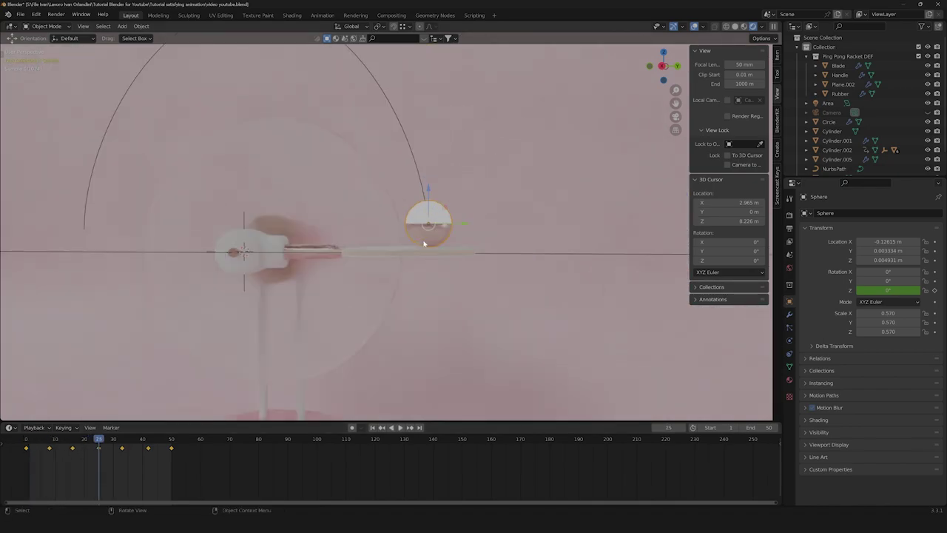
key(space)
click(886, 289)
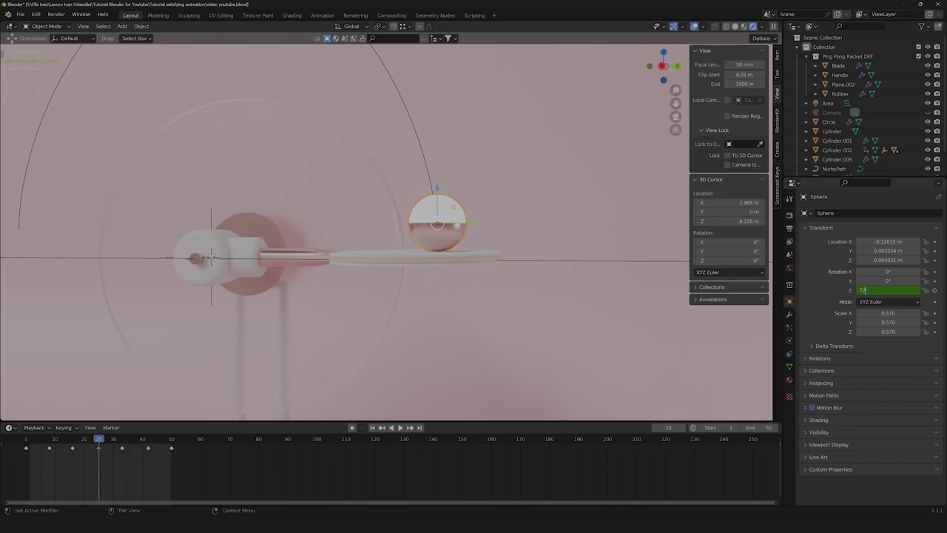
key(Return)
click(935, 290)
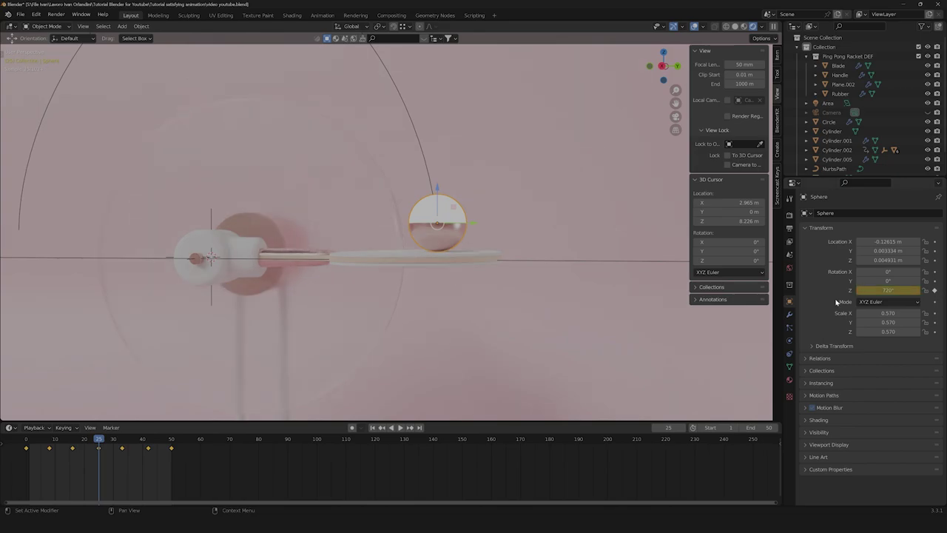
Step: At frame 50, keyframe the ball's Z rotation at 0° and play the loop to check the spin
drag(98, 444, 172, 444)
shift+middle_drag(198, 294, 354, 299)
click(888, 290)
text(0)
key(Return)
key(i)
key(space)
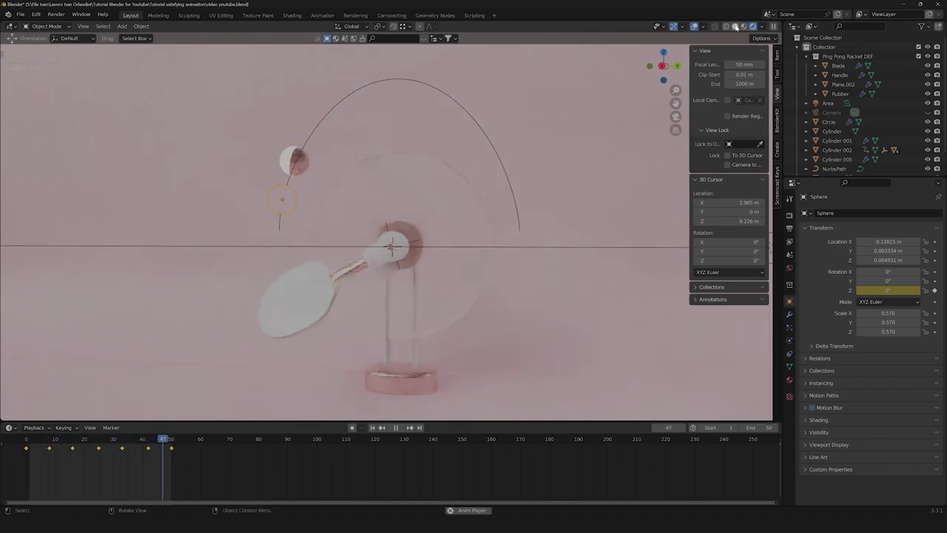
mouse_move(506, 210)
middle_down()
mouse_move(539, 213)
mouse_move(512, 210)
middle_up()
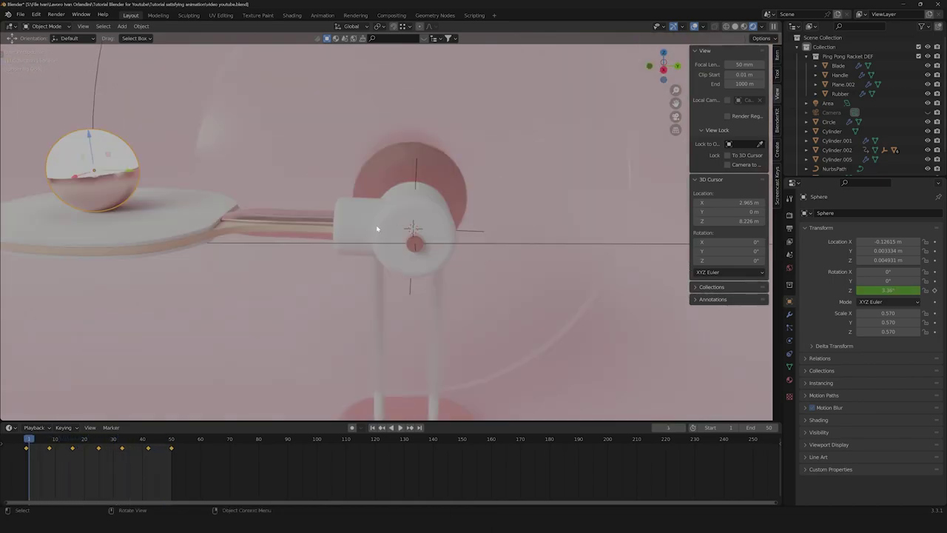
Step: Assign the existing Glass material to the small cylinder collar at the end of the racket handle
mouse_move(376, 226)
middle_down()
mouse_move(437, 243)
mouse_move(392, 220)
middle_up()
click(383, 211)
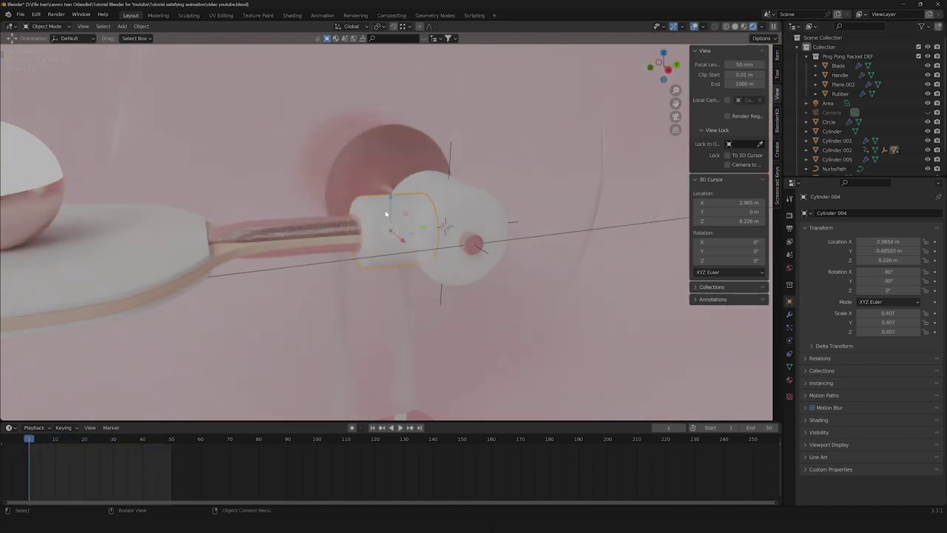
click(788, 380)
click(805, 252)
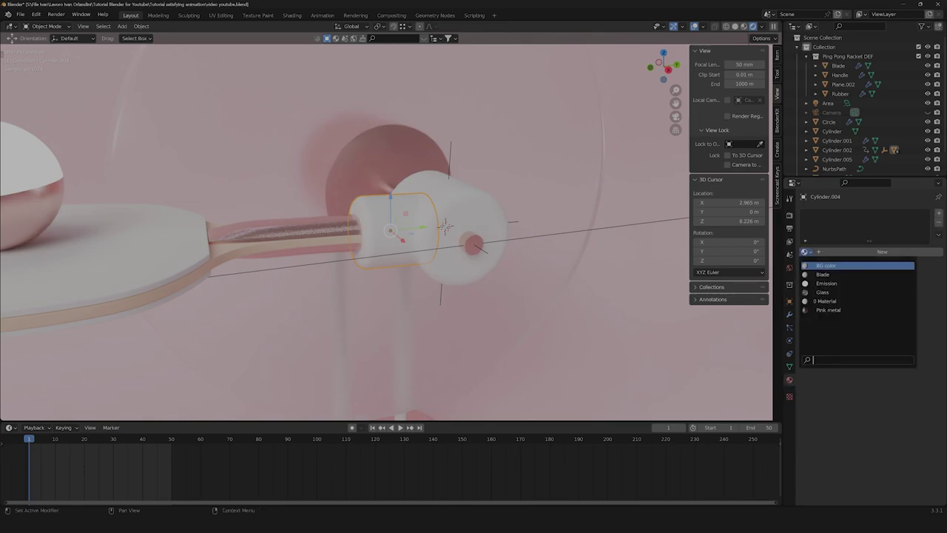
click(823, 292)
Step: Create a new material named "Subsurface material" on the large white cylinder hub beside the glass collar
mouse_move(494, 242)
middle_down()
mouse_move(510, 250)
mouse_move(481, 247)
middle_up()
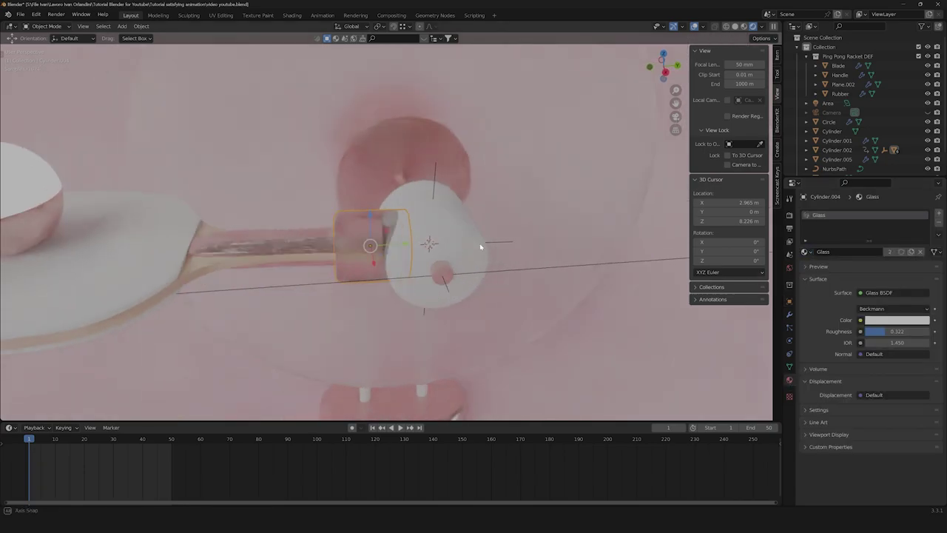
click(444, 220)
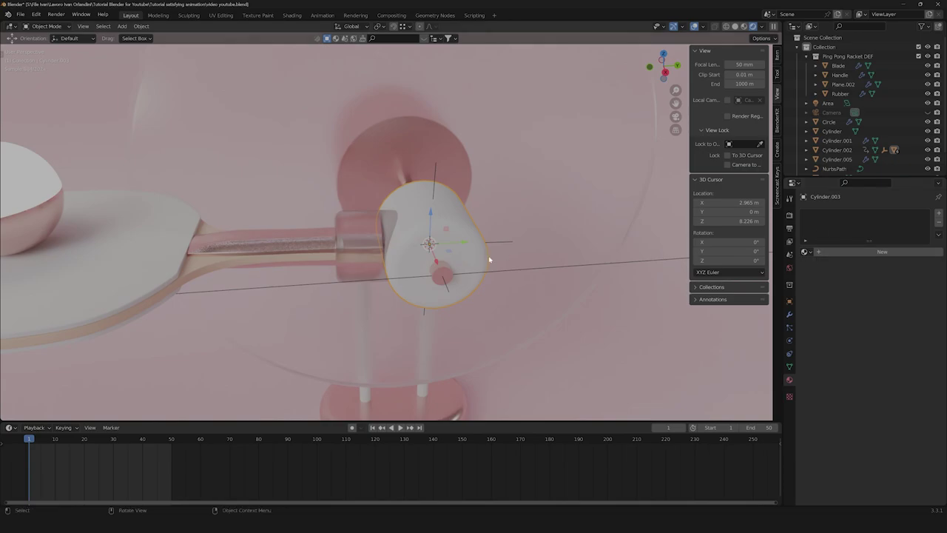
click(818, 251)
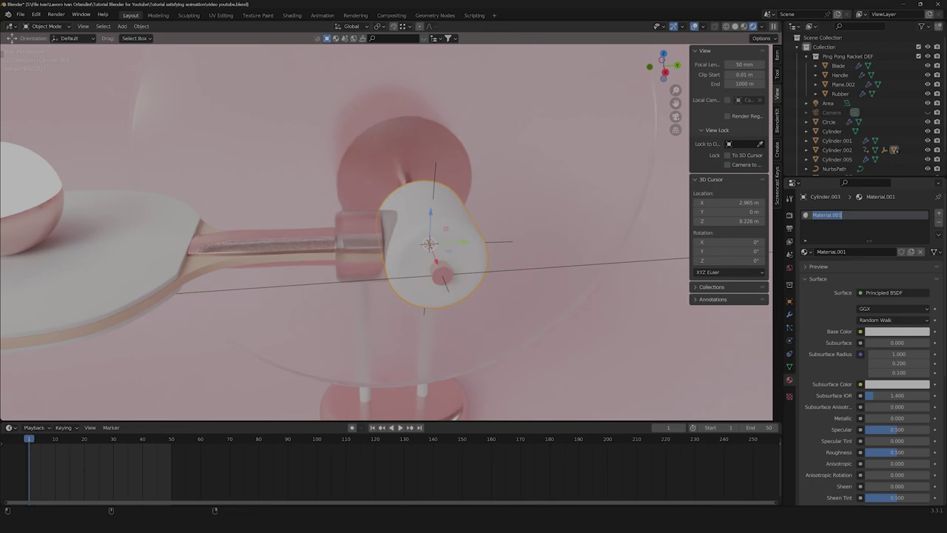
text(Subsurface m)
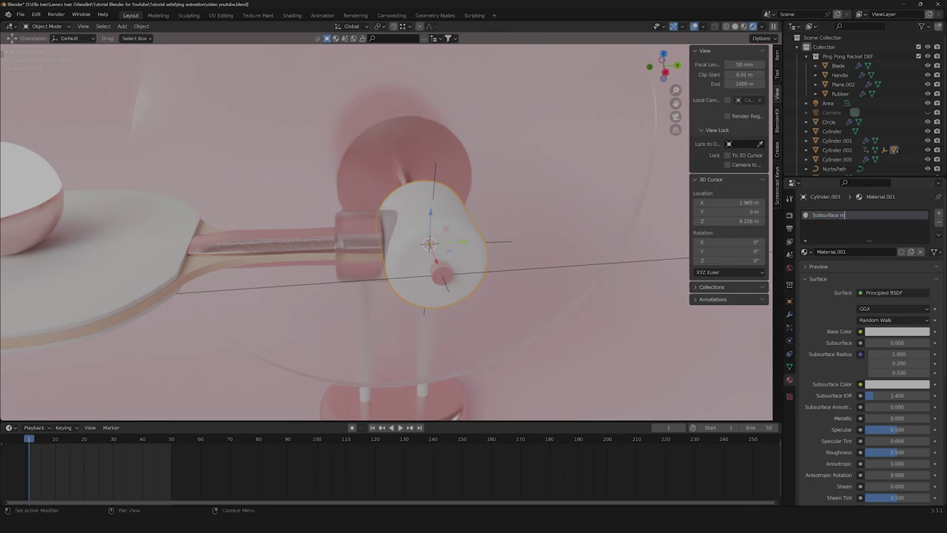
text(aterial)
key(Return)
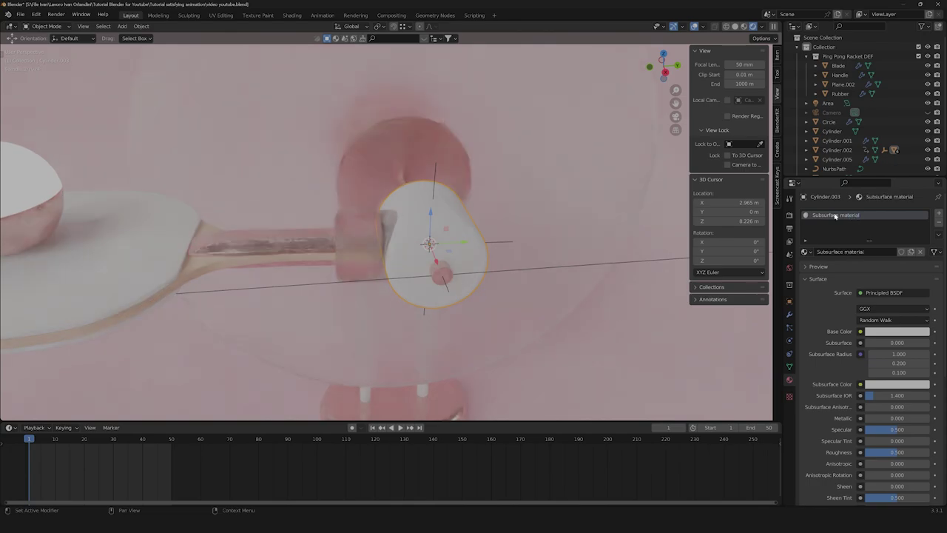
Step: Give the hub's Subsurface material a pink base color and set its subsurface to 0.254
click(893, 332)
drag(884, 244, 882, 241)
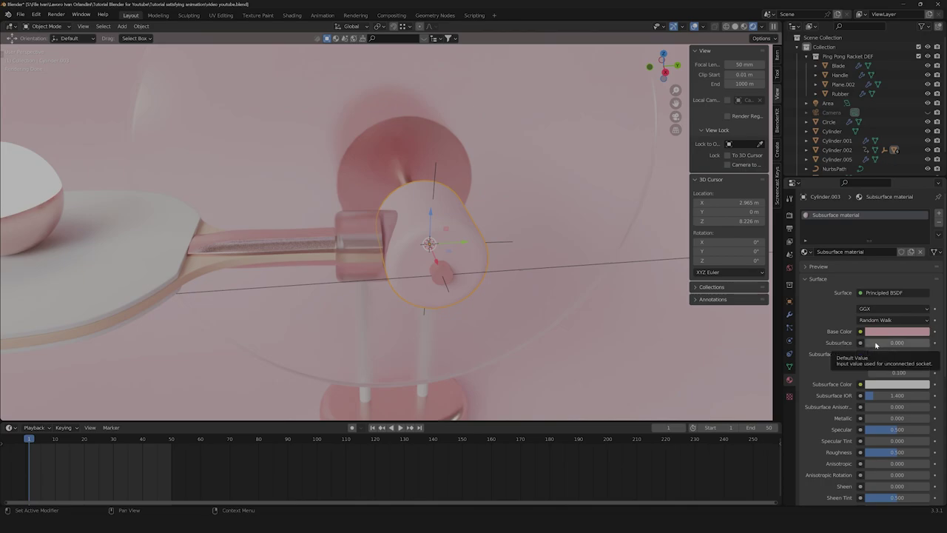
drag(875, 344, 887, 344)
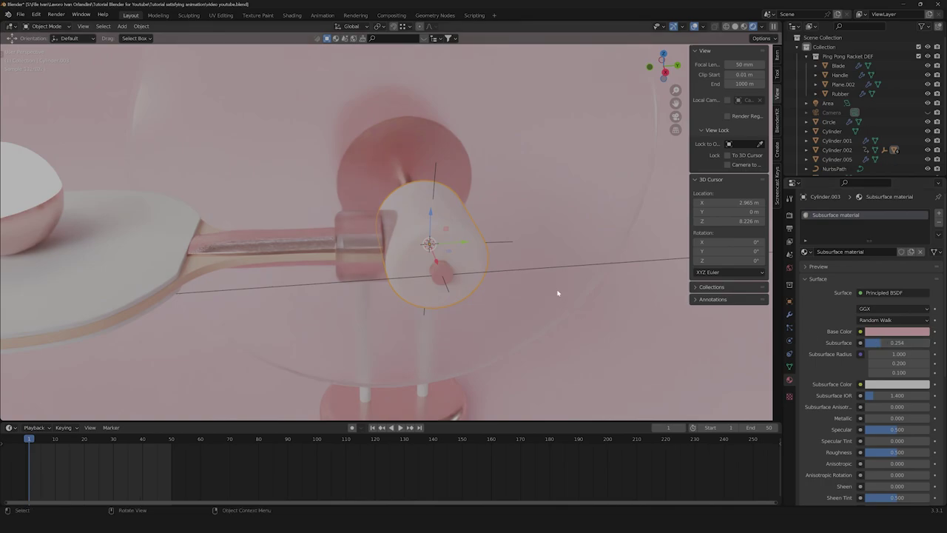
Step: Play the animation to frame 7 so the ball clears the racket's face
middle_drag(558, 291, 503, 255)
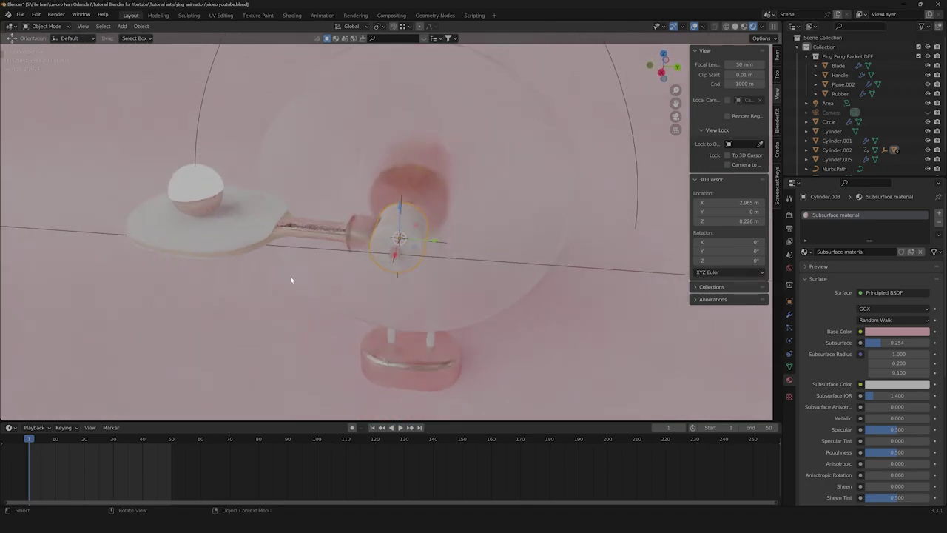
scroll(256, 290, up, 3)
middle_drag(256, 290, 408, 239)
scroll(408, 237, up, 3)
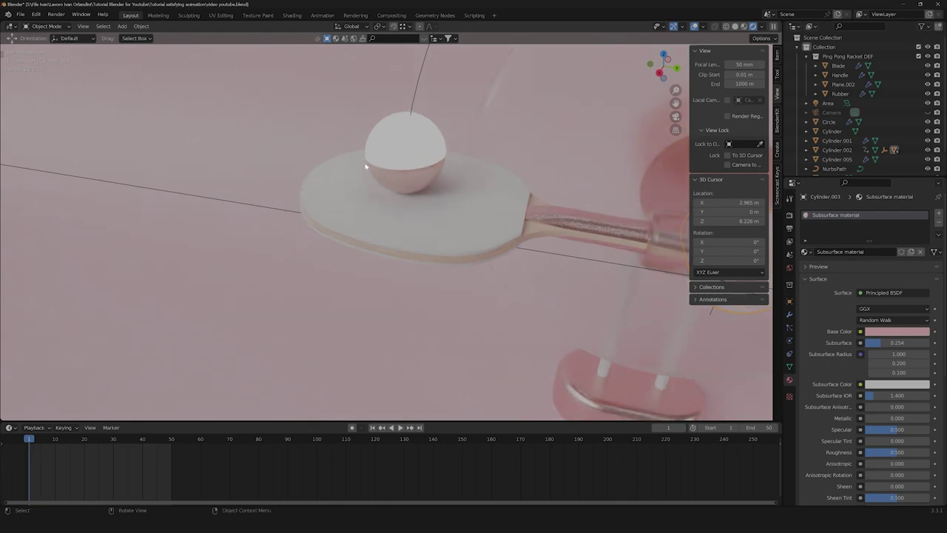
middle_drag(463, 251, 503, 237)
key(space)
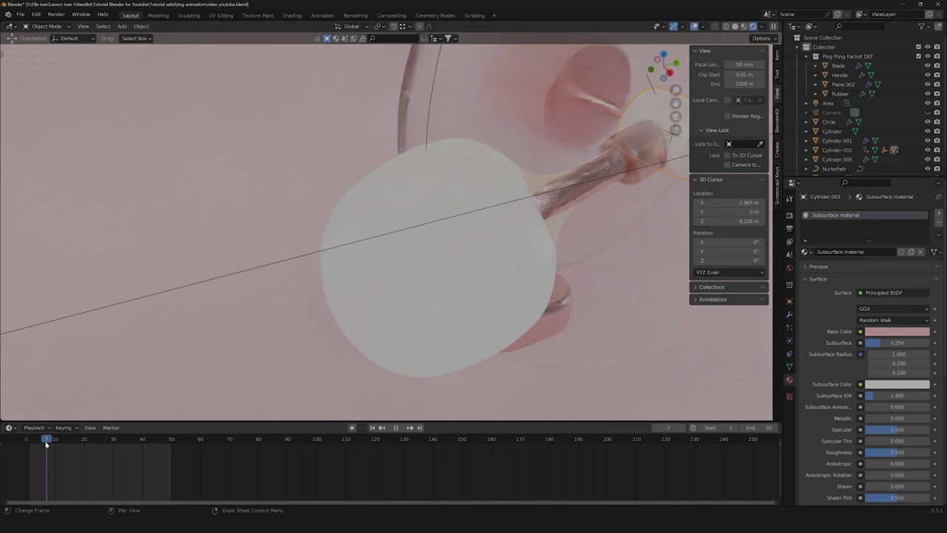
key(space)
Step: Select the racket's top rubber surface and create a new material named "Rubber Blue" on it
middle_drag(347, 292, 460, 204)
click(460, 204)
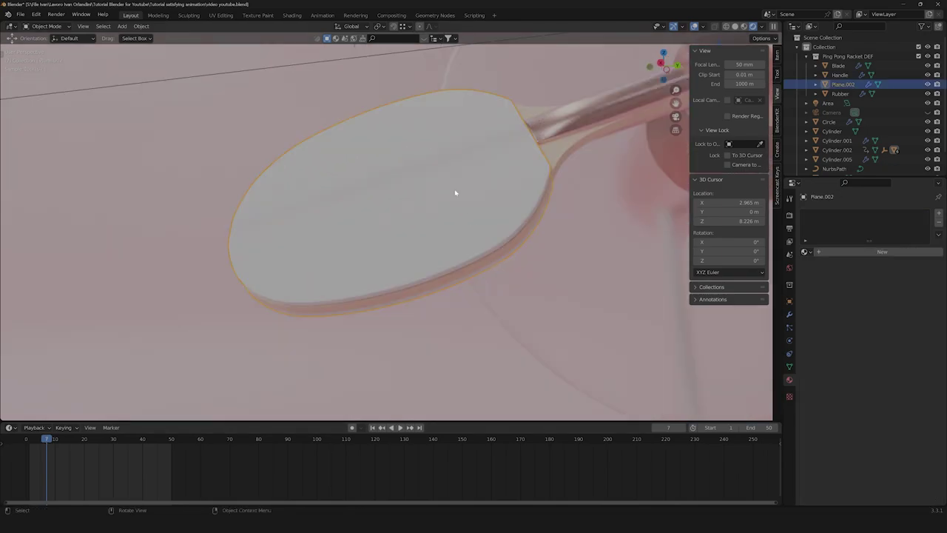
click(881, 252)
double_click(833, 214)
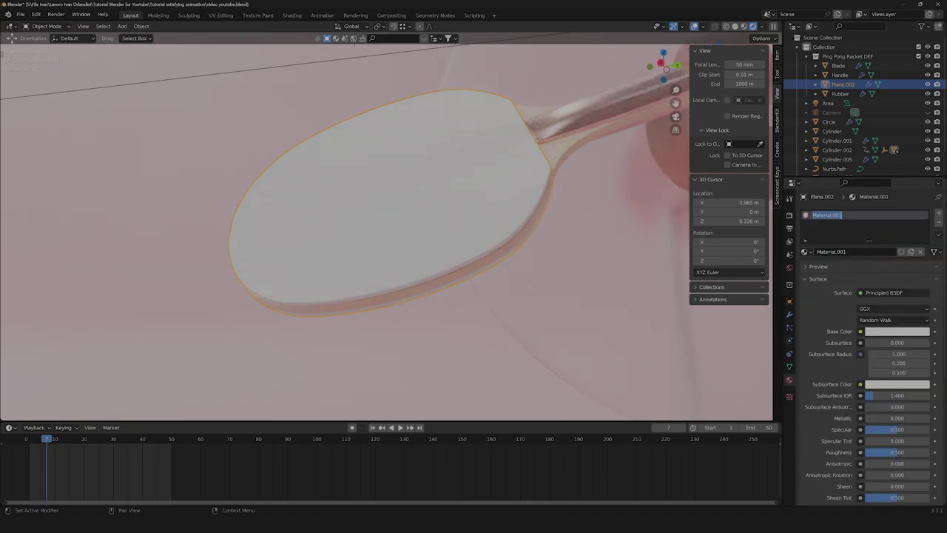
text(Rubber)
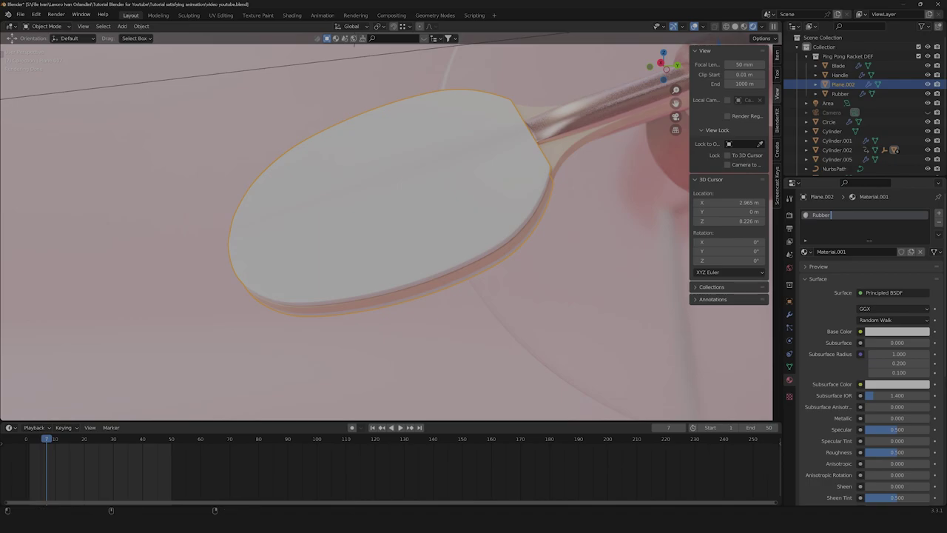
text( Blue)
key(Return)
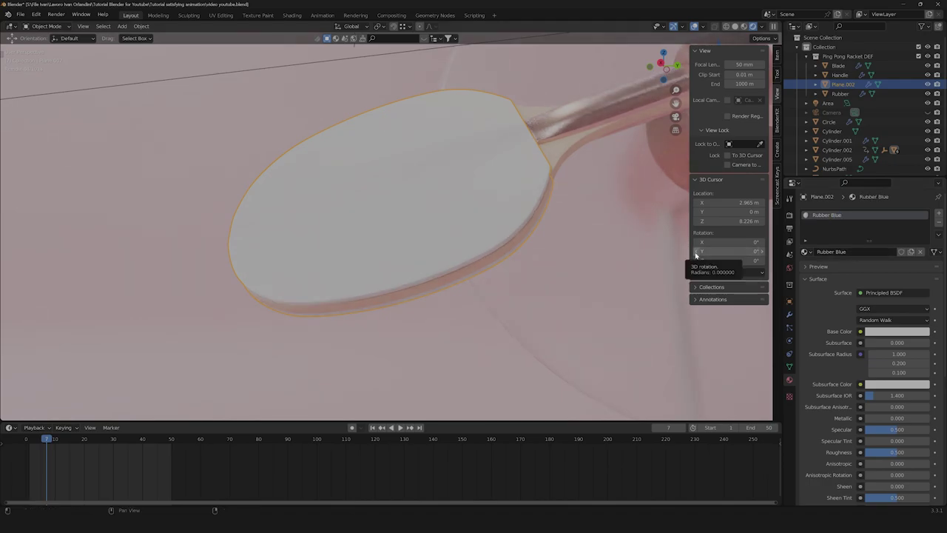
Step: In the Shading workspace, set the Rubber Blue base color to hex 4BABE7
click(291, 16)
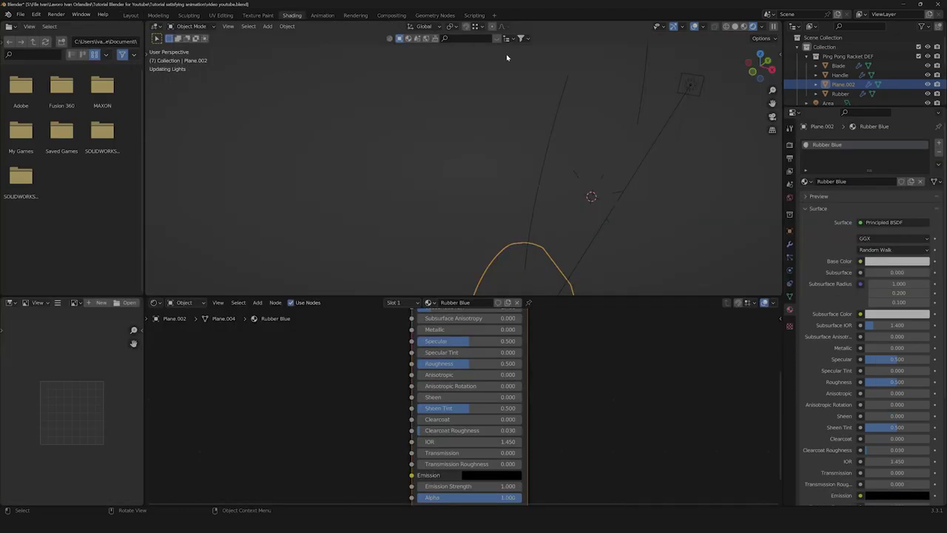
click(455, 345)
click(494, 287)
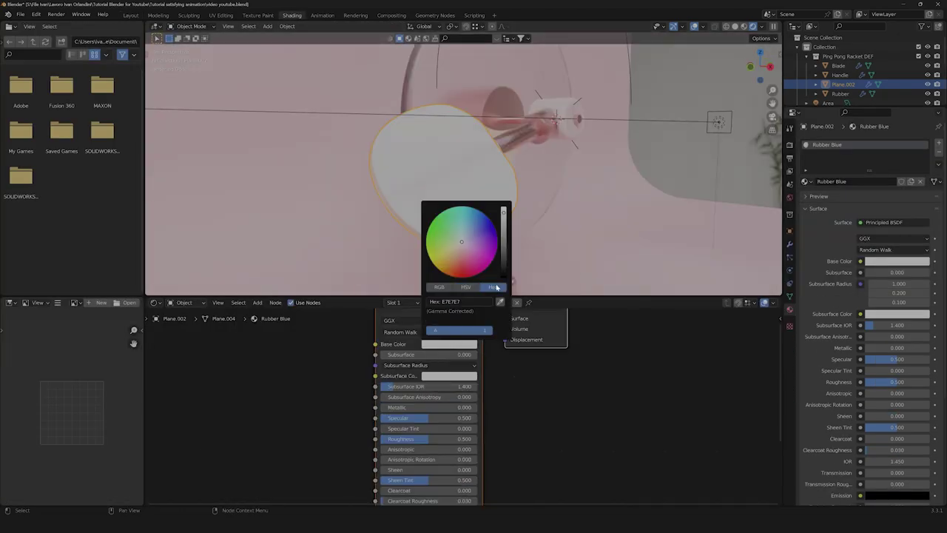
click(461, 302)
key(Return)
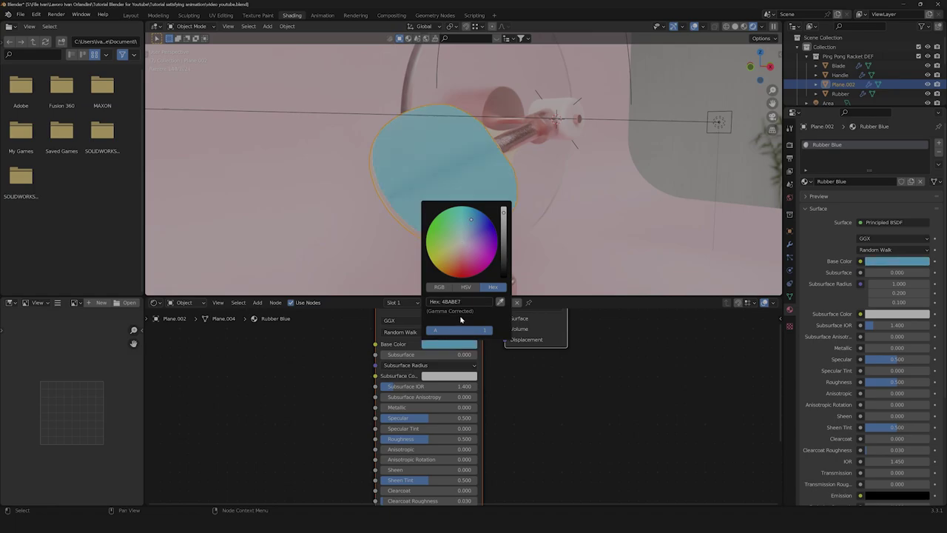
Step: Add a Magic Texture node beside the Principled BSDF in the Rubber Blue node tree
scroll(459, 406, down, 1)
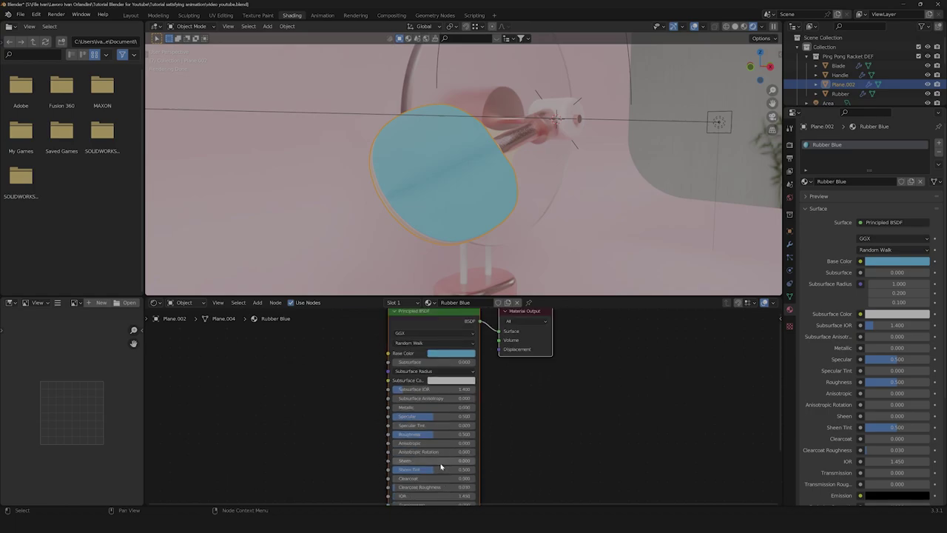
scroll(441, 467, down, 1)
middle_drag(245, 431, 331, 416)
scroll(332, 416, down, 1)
key(shift+a)
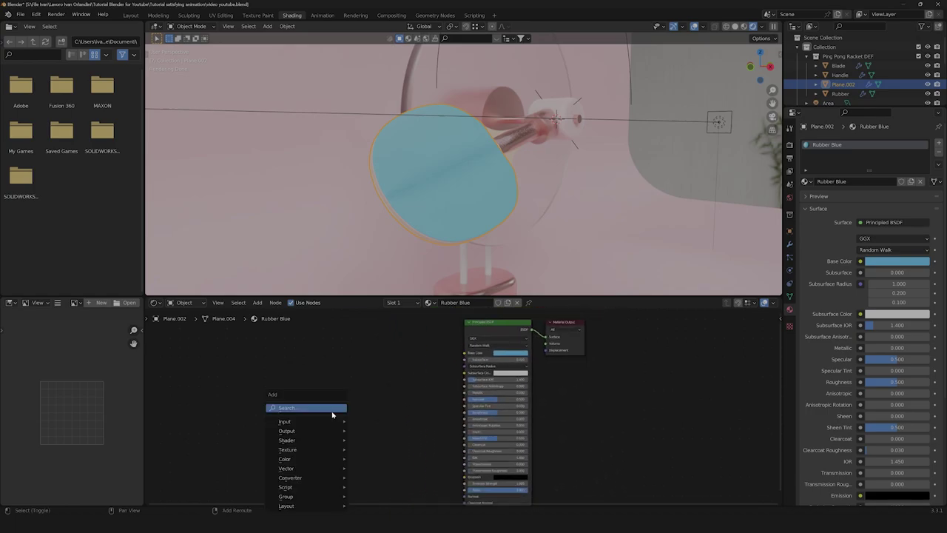
click(332, 411)
text(.ad)
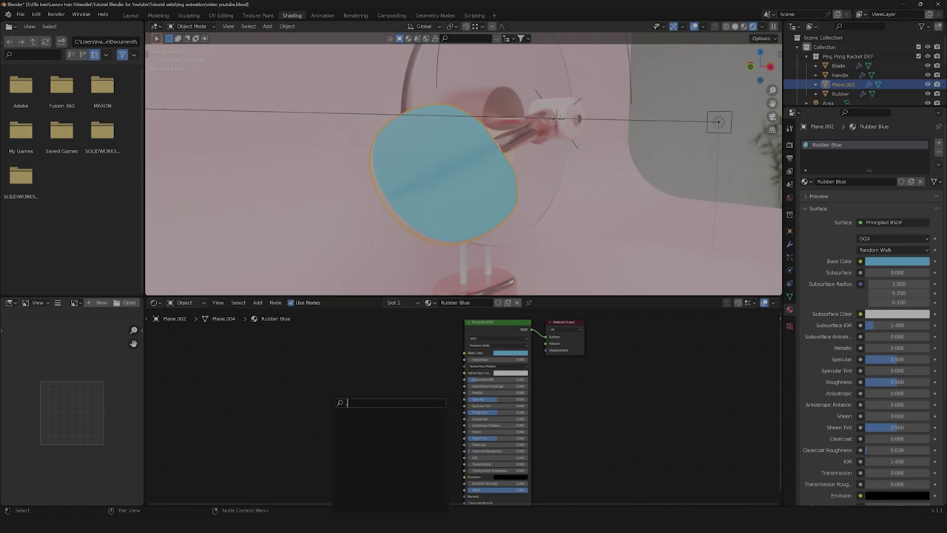
key(BackSpace)
key(BackSpace)
key(BackSpace)
key(BackSpace)
text(mag)
key(Return)
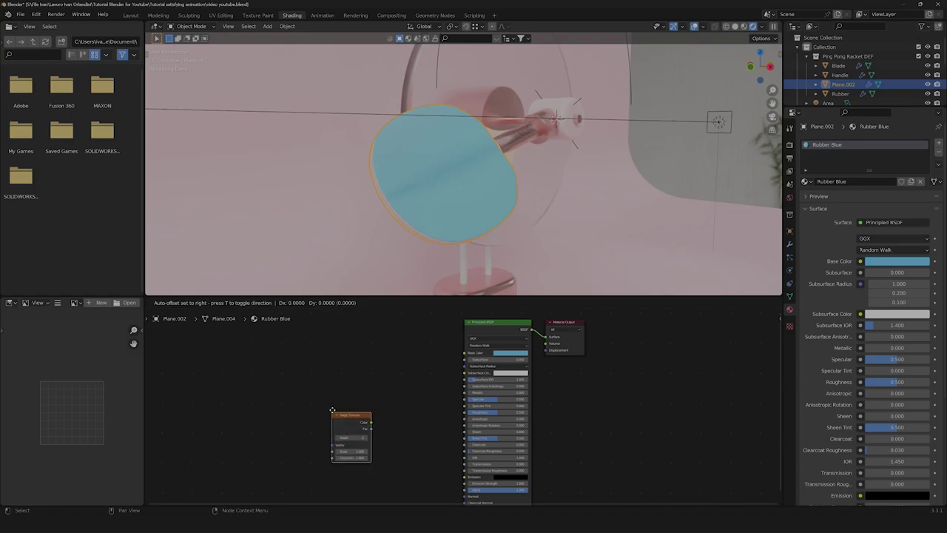
click(306, 410)
Step: Add a Bump node and link the Magic Texture's Color through its Height into the Principled BSDF's Normal input
key(shift+a)
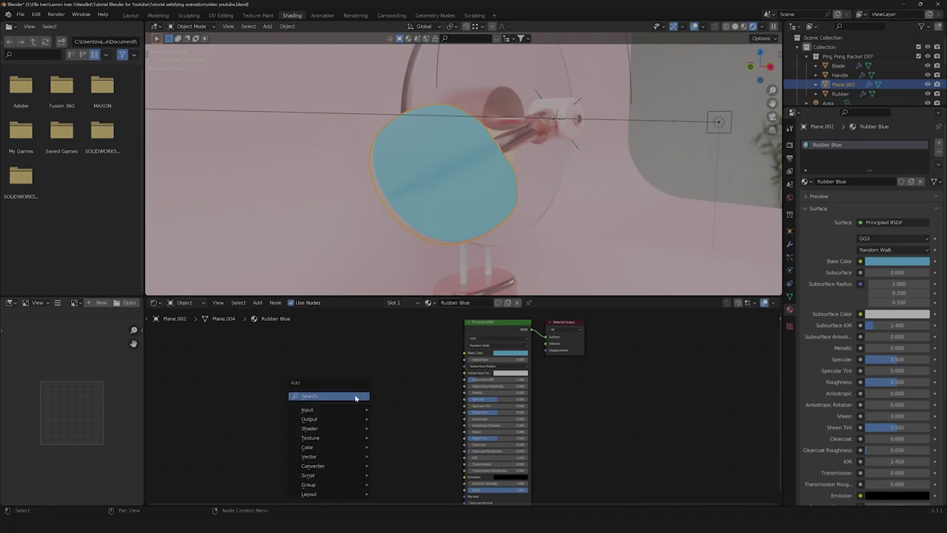
click(356, 397)
text(bump)
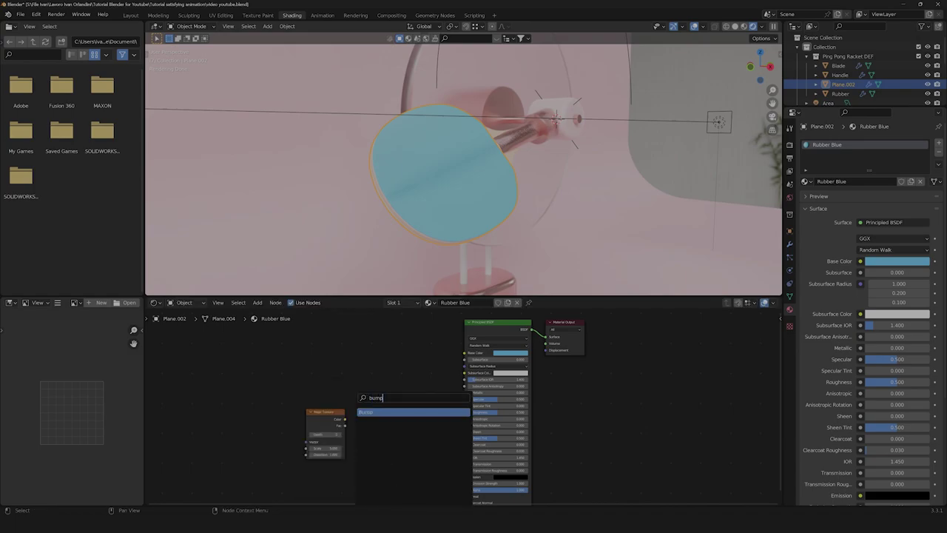
key(Return)
click(374, 416)
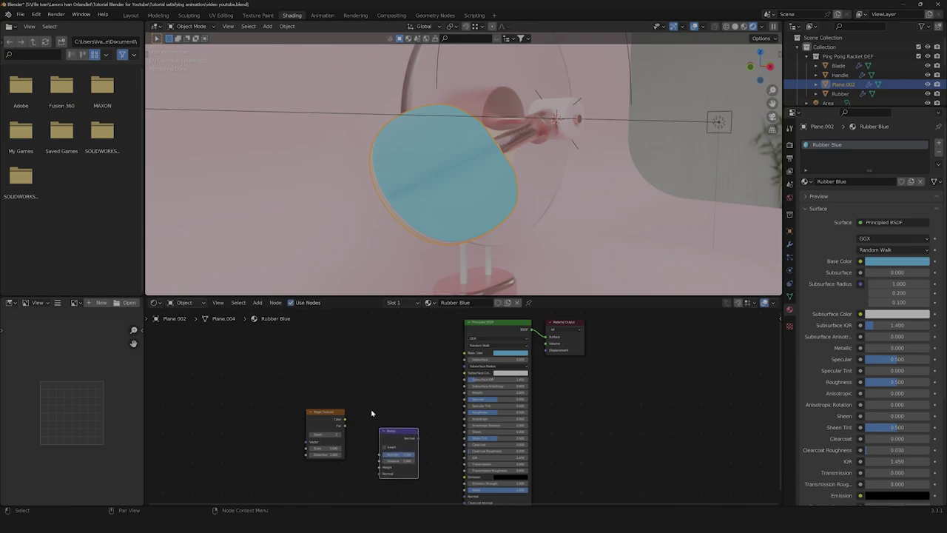
drag(344, 419, 464, 456)
scroll(526, 193, up, 6)
scroll(523, 197, down, 2)
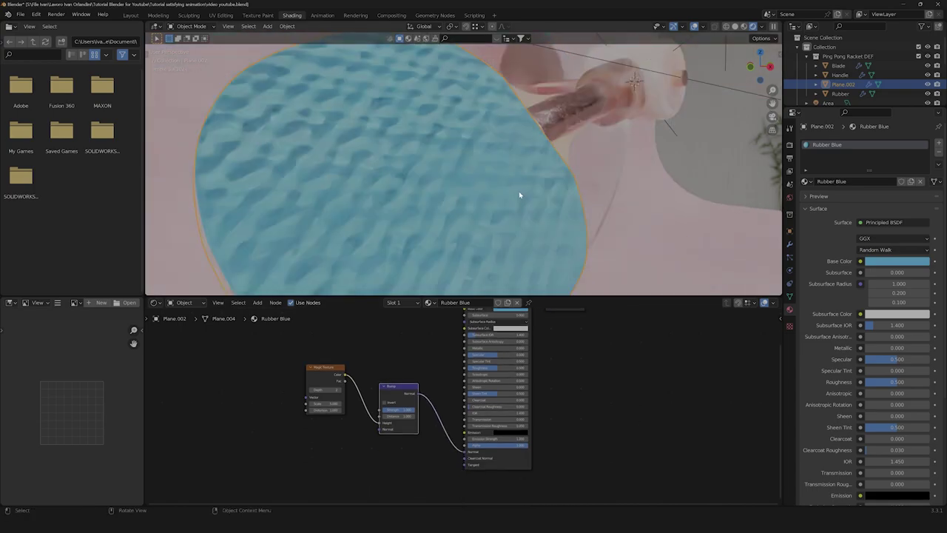
Step: Set the Magic Texture's scale to 50 and its distortion to 0.2
click(324, 403)
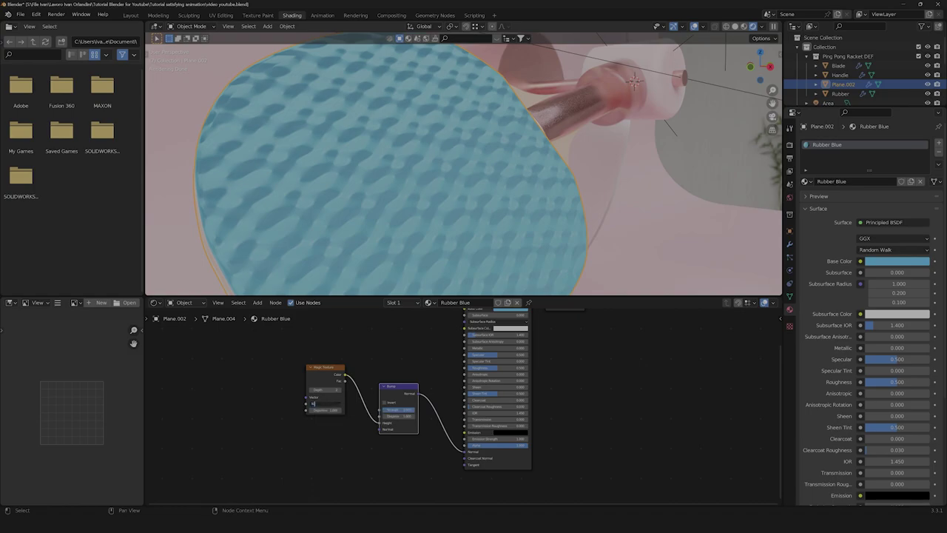
text(50)
key(Return)
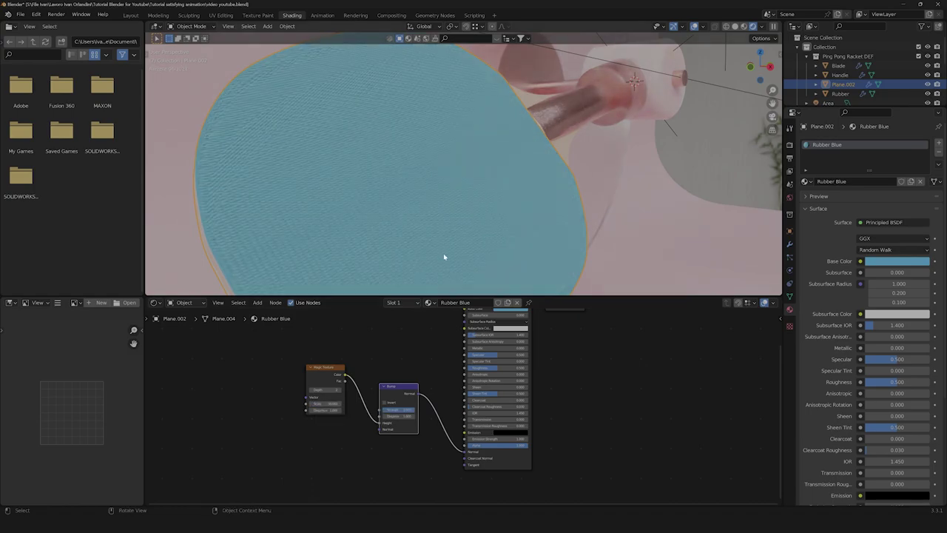
scroll(445, 258, up, 5)
scroll(442, 256, down, 2)
scroll(348, 403, up, 4)
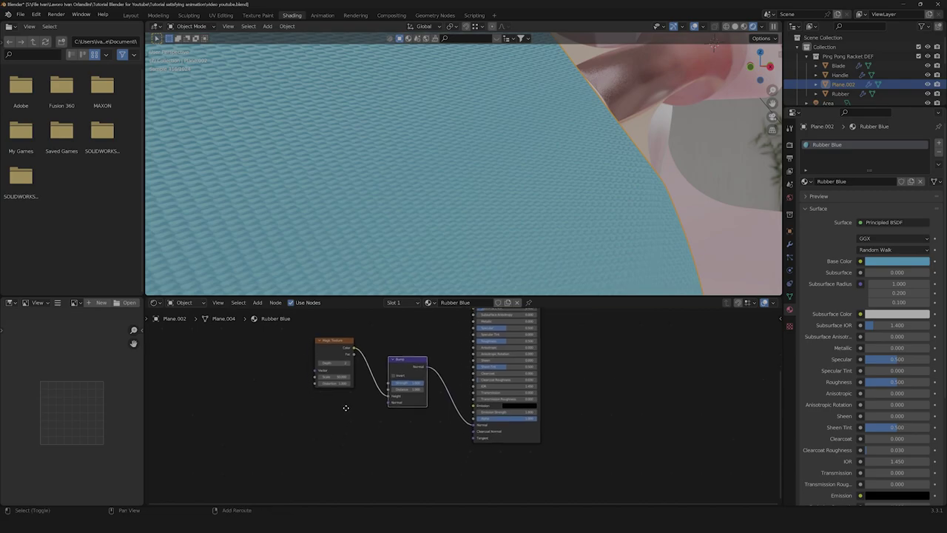
double_click(366, 374)
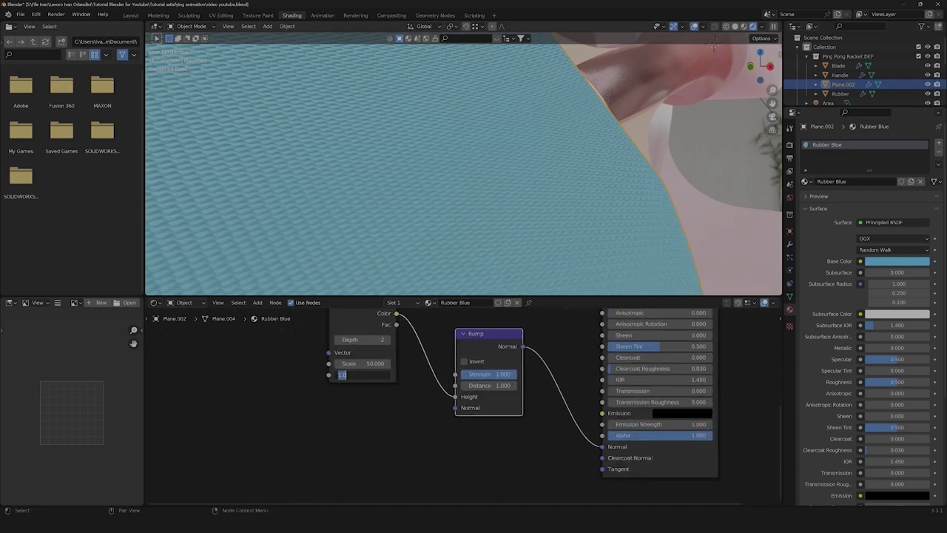
text(0.2)
key(Return)
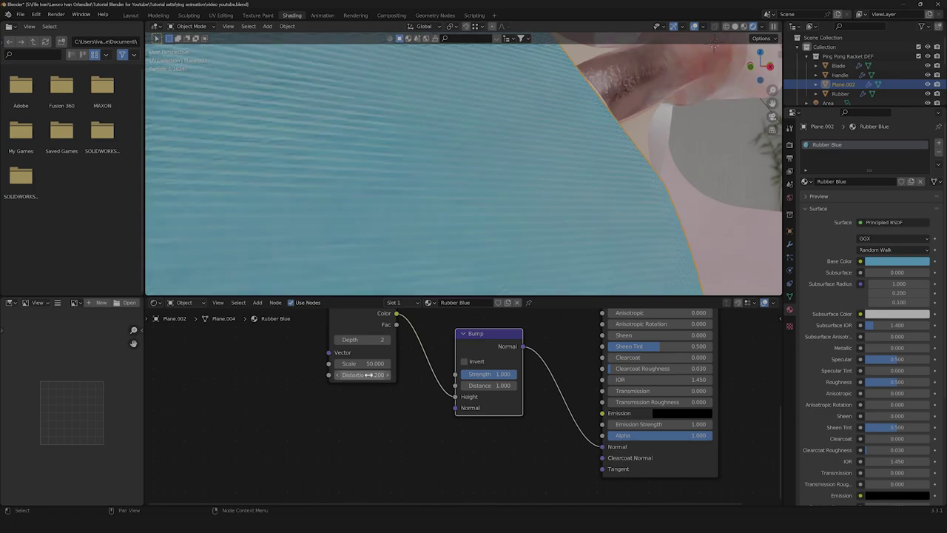
Step: Examine the bump texture on the racket's blue rubber up close and from several angles
scroll(461, 167, down, 8)
middle_drag(554, 232, 555, 199)
scroll(357, 161, up, 10)
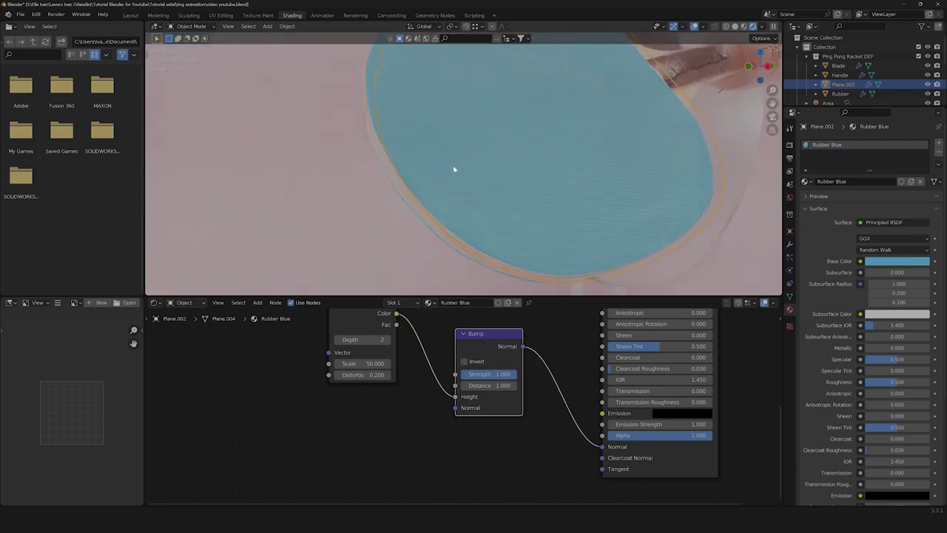
scroll(435, 205, down, 8)
middle_drag(430, 205, 501, 205)
scroll(497, 205, up, 3)
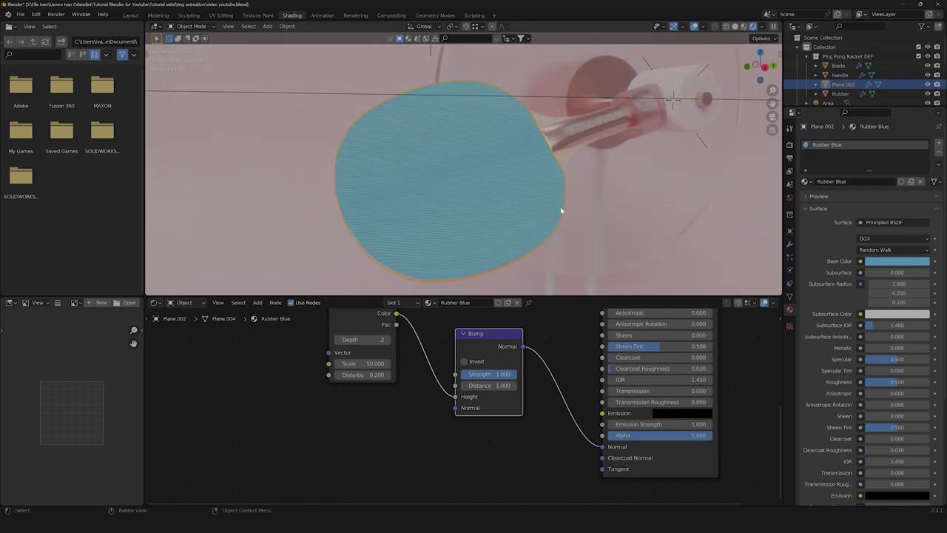
Step: Duplicate the Rubber Blue material in the racket rubber's material slot
middle_drag(496, 207, 780, 186)
click(910, 182)
scroll(501, 164, up, 2)
shift+middle_drag(501, 144, 508, 164)
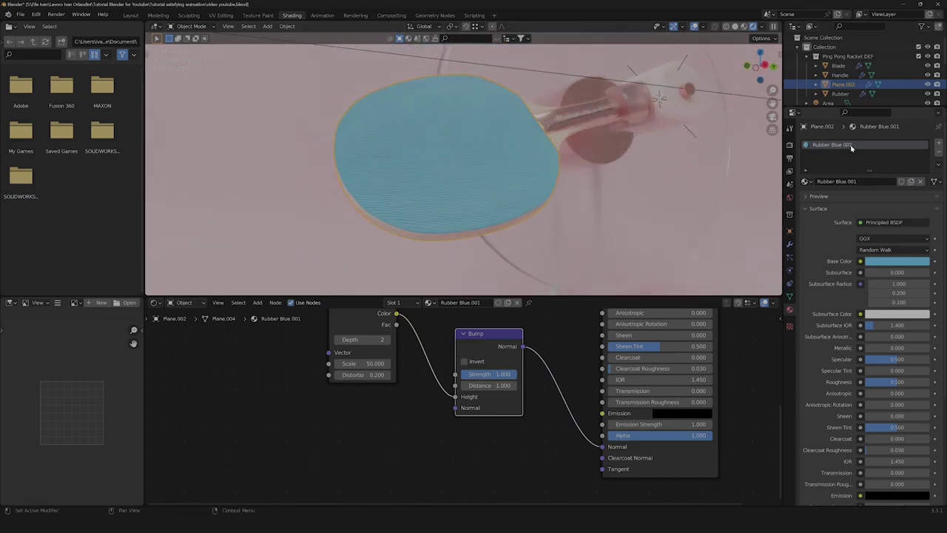
Step: Rename the duplicated rubber material as Rubber Red
double_click(832, 144)
text(Red)
key(Return)
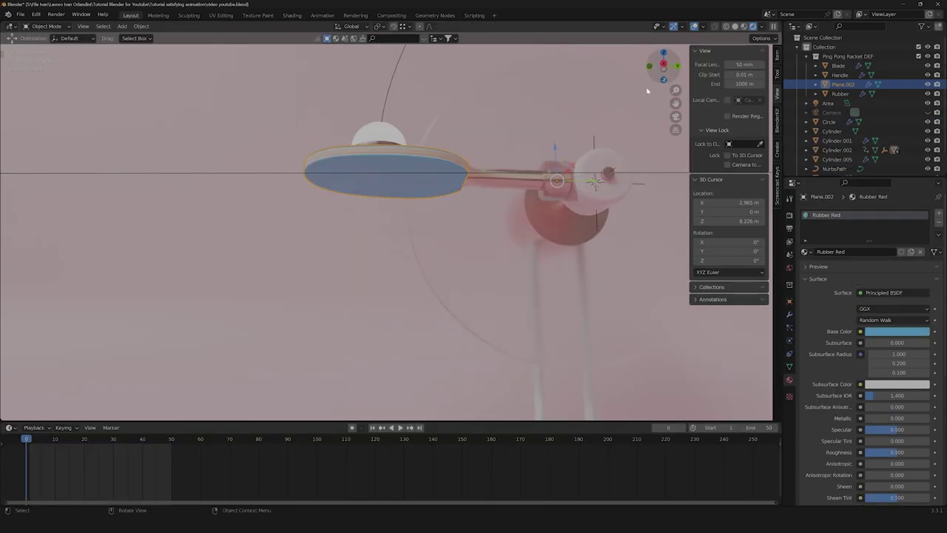
Step: Apply the racket rubber's second Mirror modifier, the one mirroring on the Z axis, so both sheets are real geometry
drag(661, 63, 664, 66)
click(664, 66)
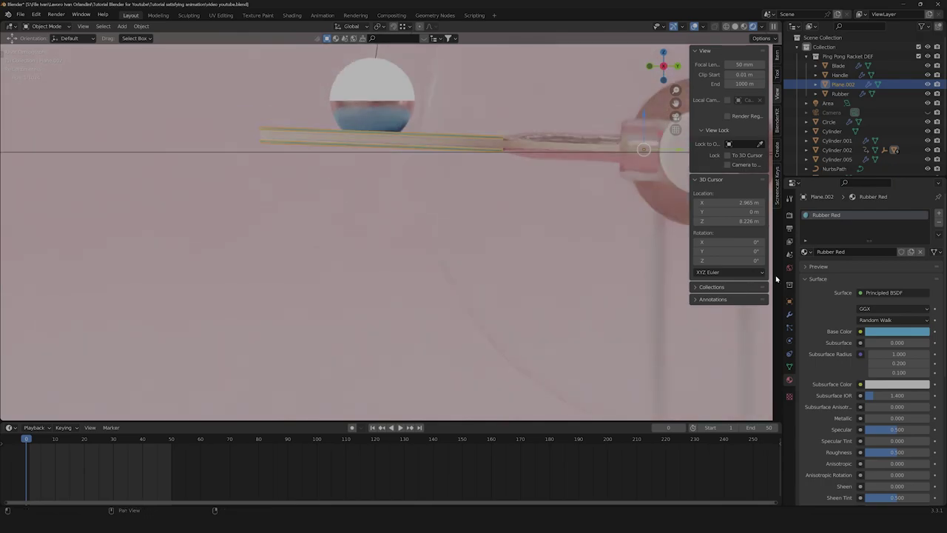
click(788, 316)
click(898, 332)
click(897, 332)
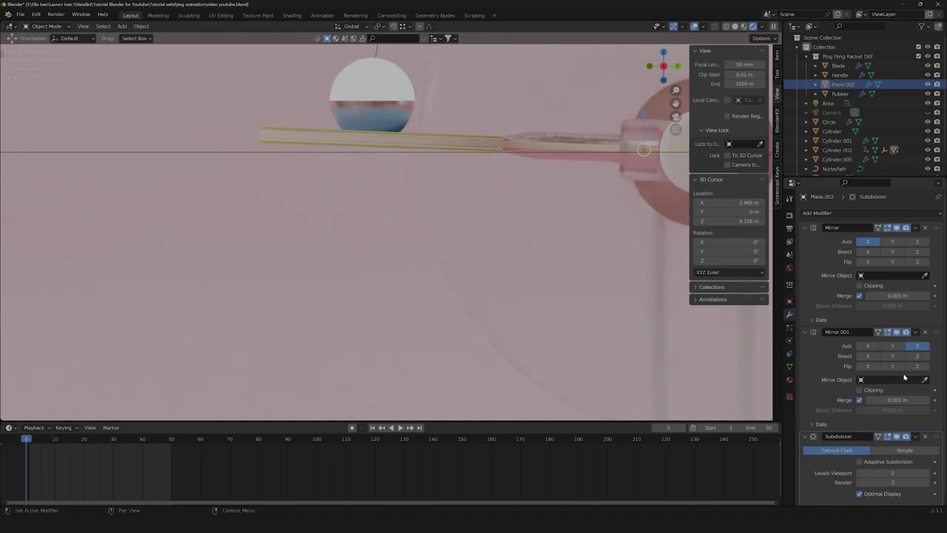
click(915, 332)
click(882, 344)
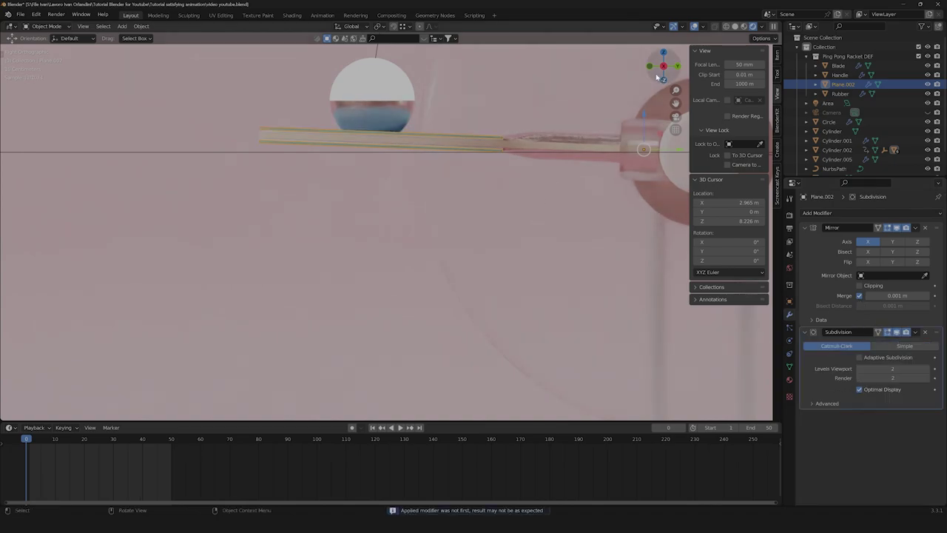
Step: In wireframe Edit Mode, select the racket's lower rubber sheet, add the Rubber Blue material in a second slot and assign it
key(Tab)
scroll(485, 119, up, 1)
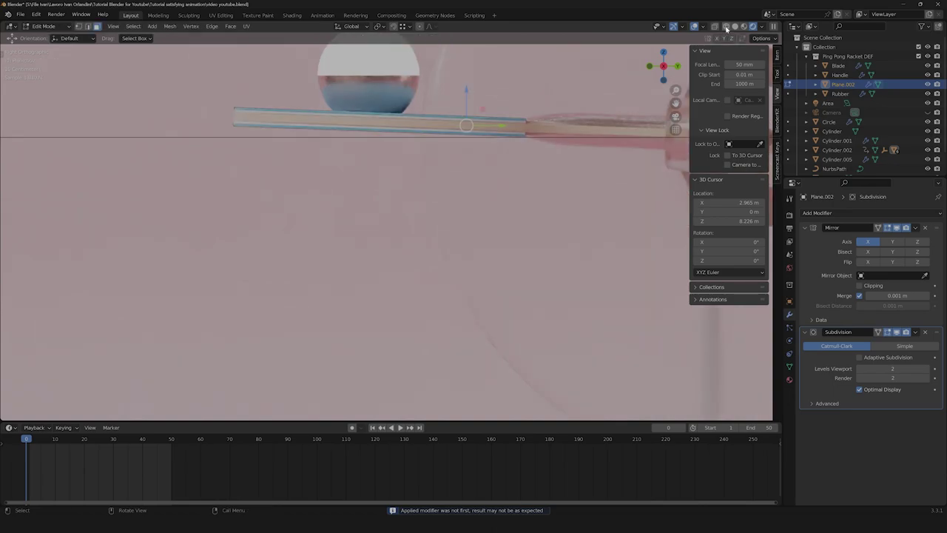
click(726, 27)
drag(217, 120, 562, 160)
scroll(314, 135, up, 2)
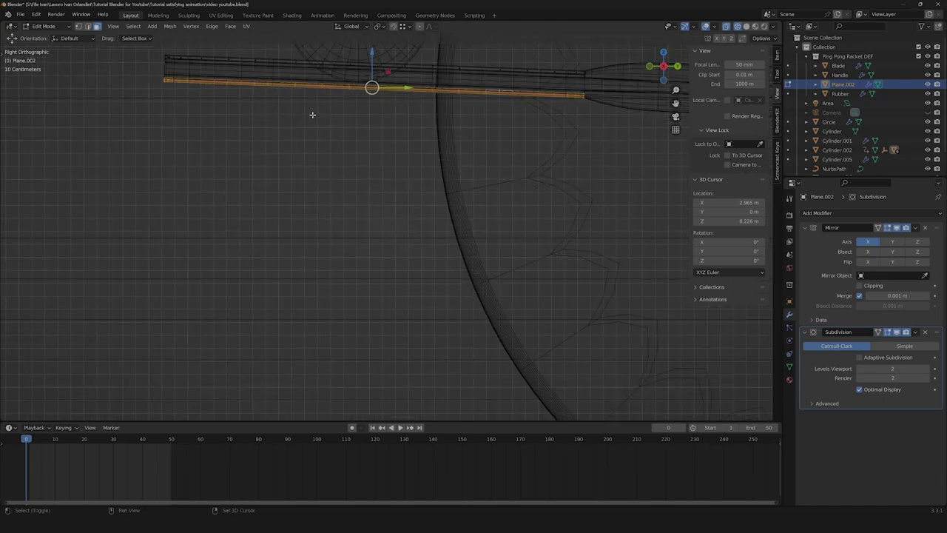
shift+middle_drag(320, 120, 376, 160)
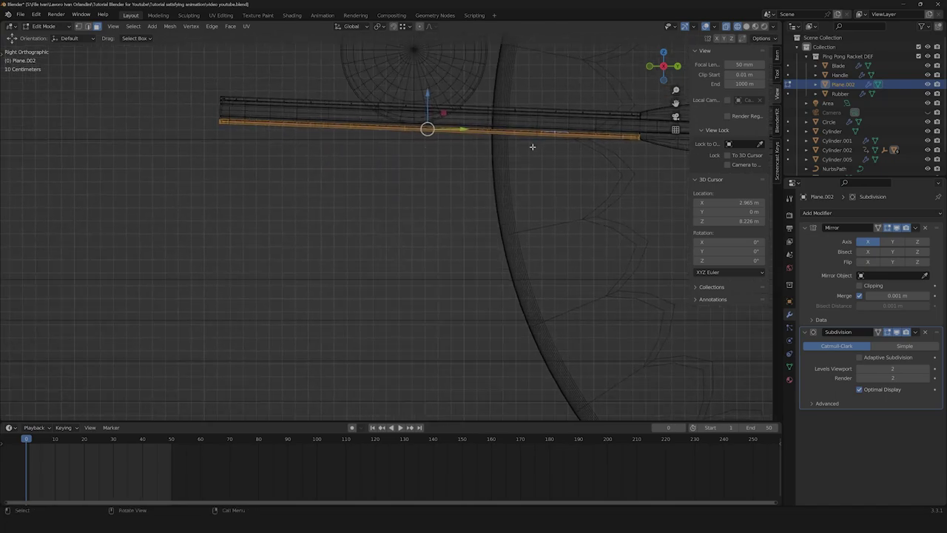
click(789, 379)
click(805, 278)
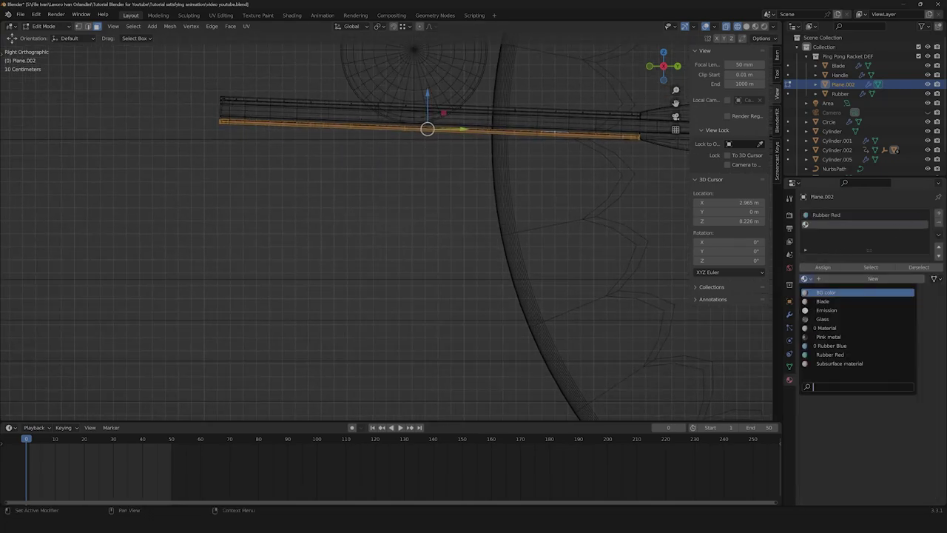
click(830, 346)
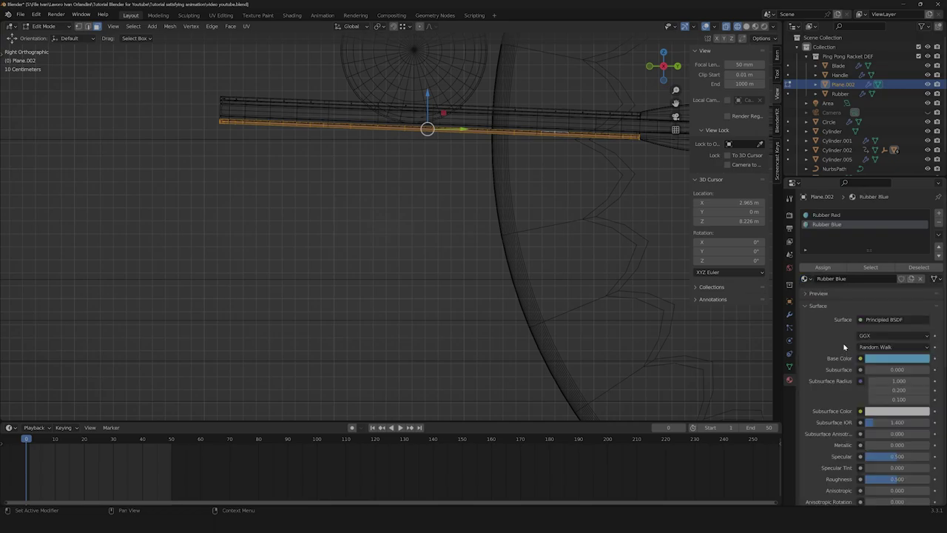
click(830, 269)
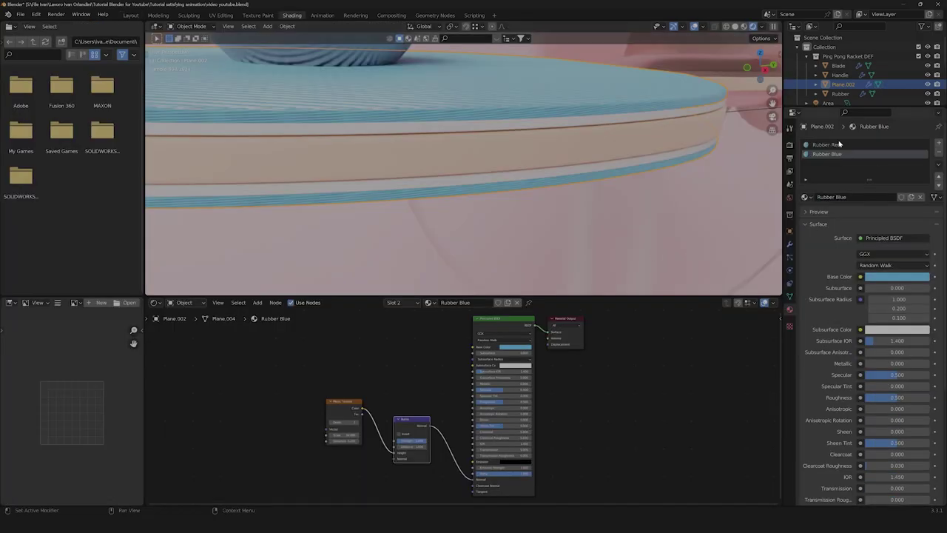
Step: Change the Rubber Red material's base color to a pinkish red, finishing with a hex value
click(839, 145)
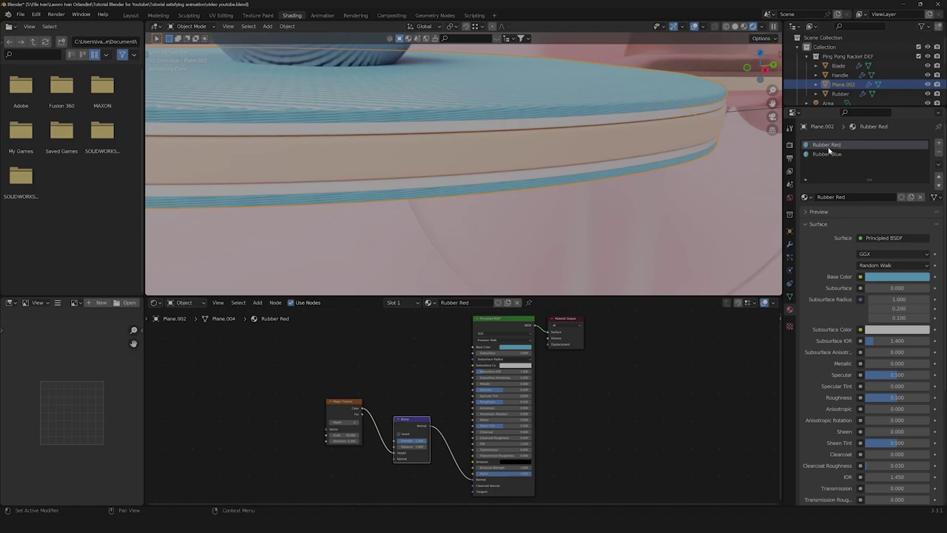
click(516, 348)
drag(535, 297, 527, 304)
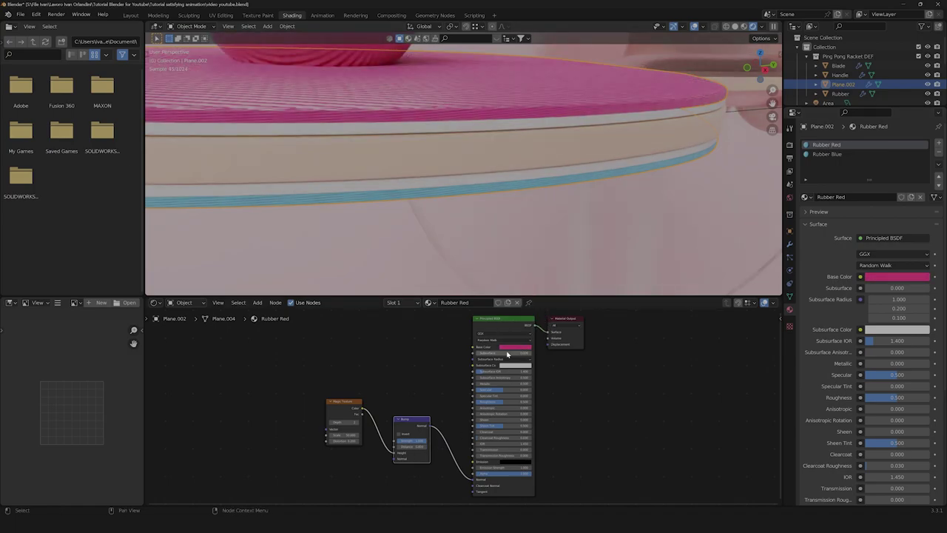
click(516, 346)
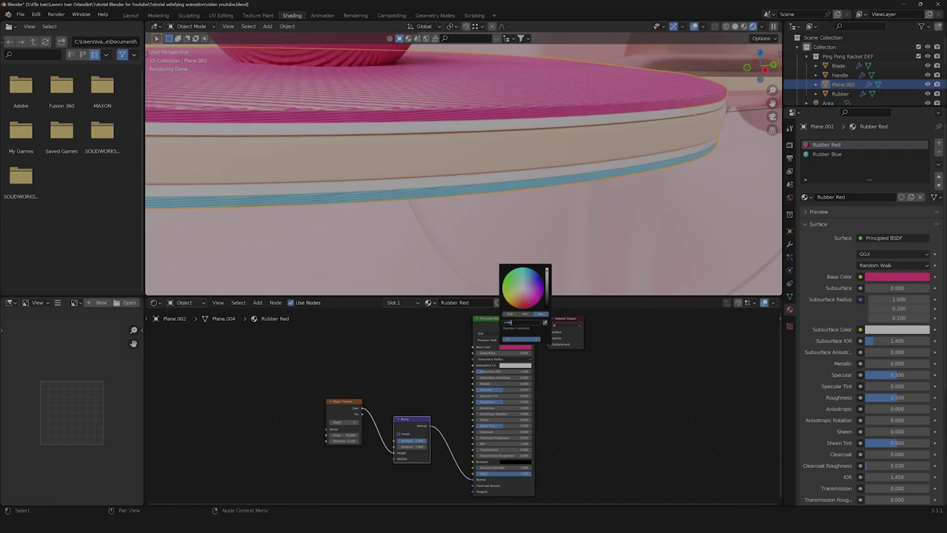
key(Return)
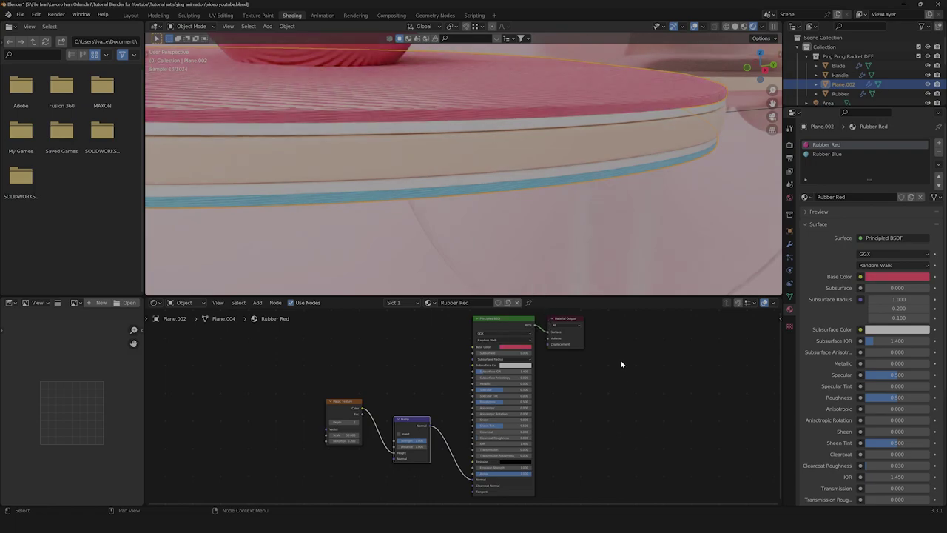
Step: Examine the two-colored racket and the whole stand from several distances and angles for parts lacking a material
scroll(471, 212, down, 10)
scroll(494, 206, up, 8)
scroll(481, 222, down, 7)
click(465, 241)
middle_drag(465, 241, 497, 232)
scroll(476, 208, down, 5)
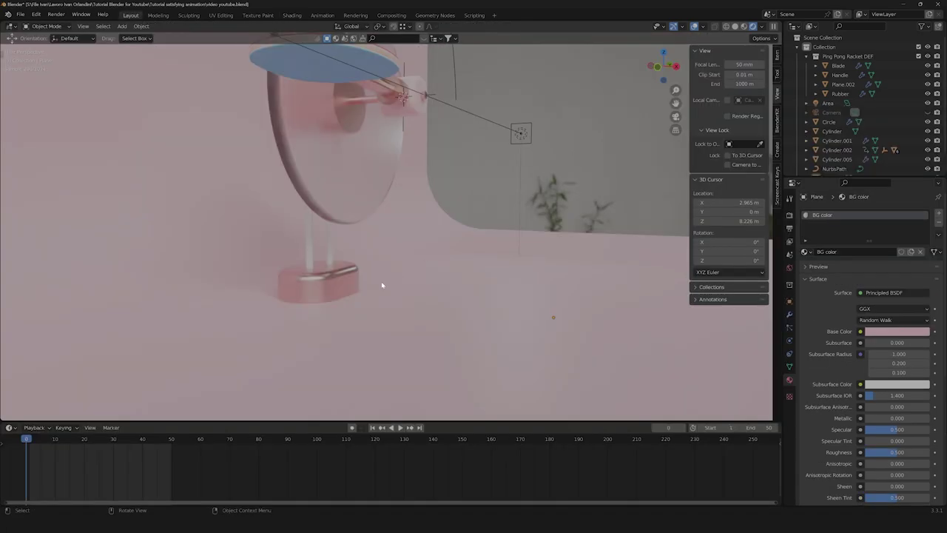
shift+middle_drag(381, 285, 372, 304)
scroll(421, 290, up, 3)
scroll(417, 252, down, 6)
Step: Give the stand's two vertical rods a new material named White material with a roughness of 0.159
click(439, 240)
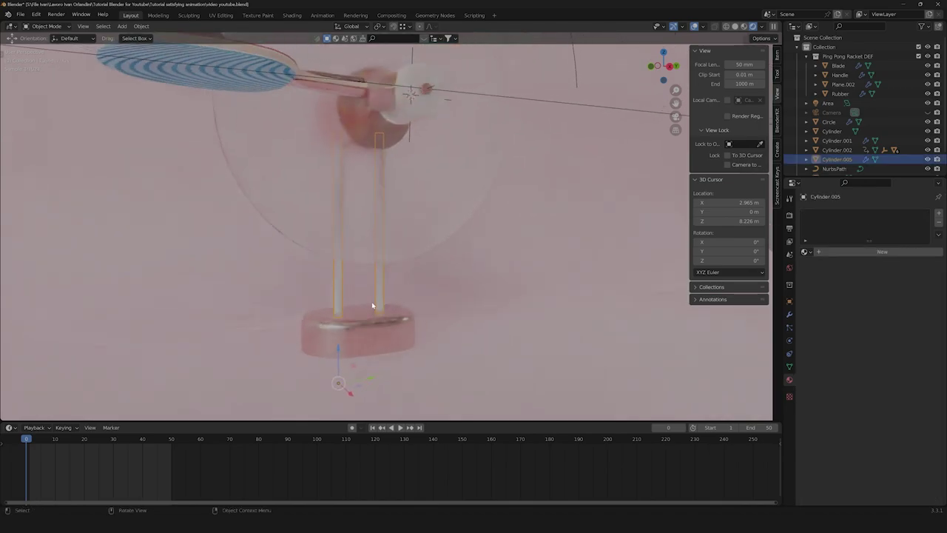
scroll(355, 311, up, 3)
shift+middle_drag(376, 270, 415, 222)
scroll(415, 222, down, 3)
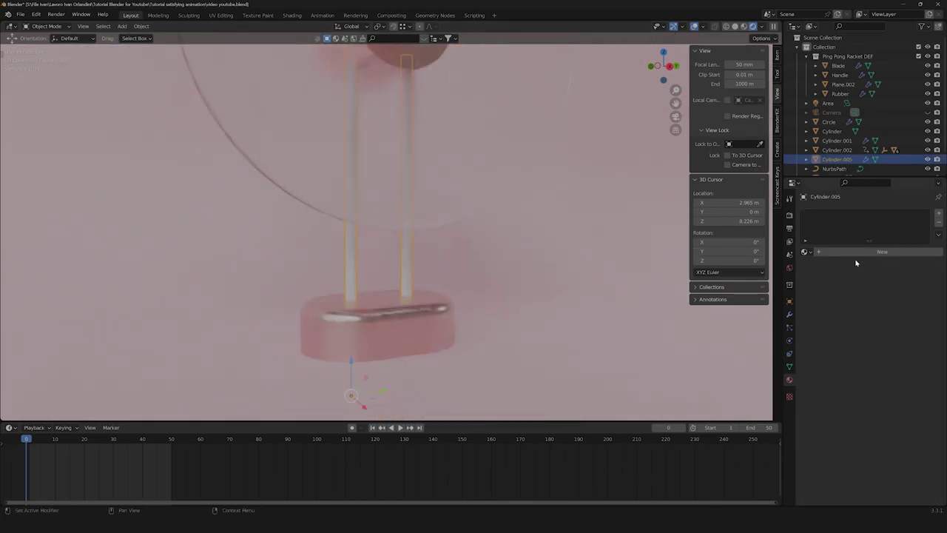
click(882, 252)
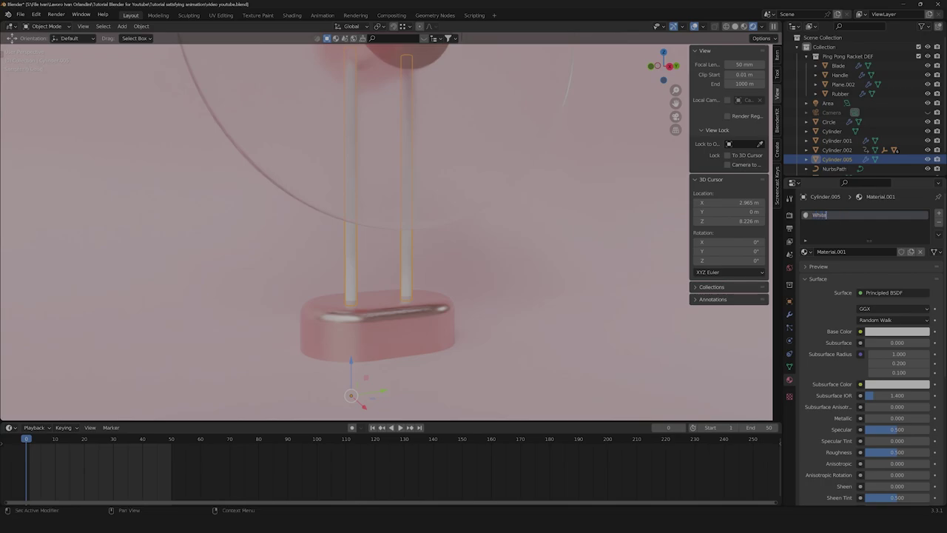
key(Return)
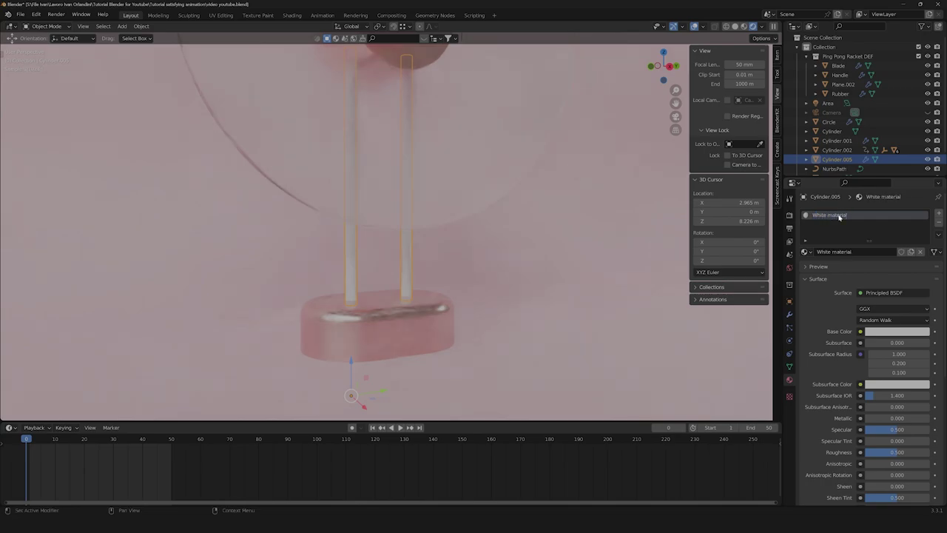
scroll(888, 436, down, 2)
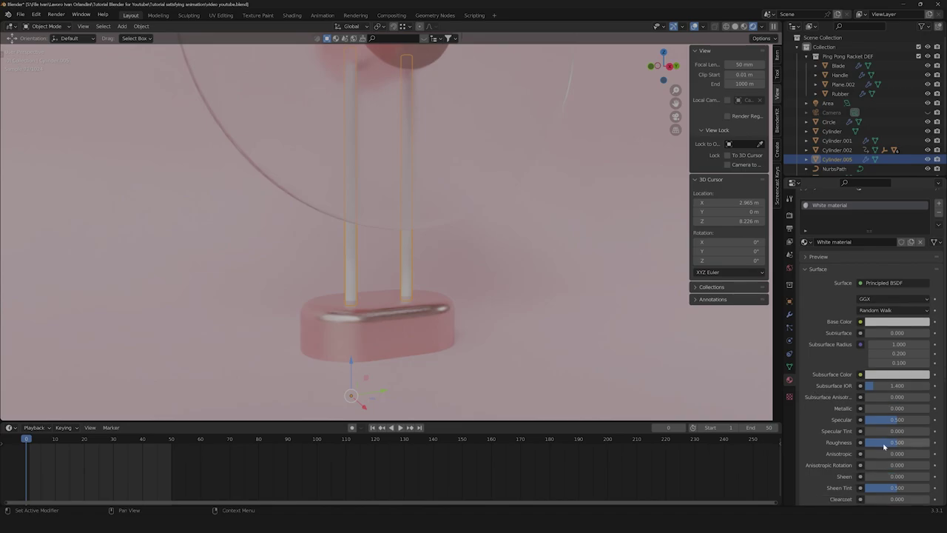
drag(893, 434, 880, 433)
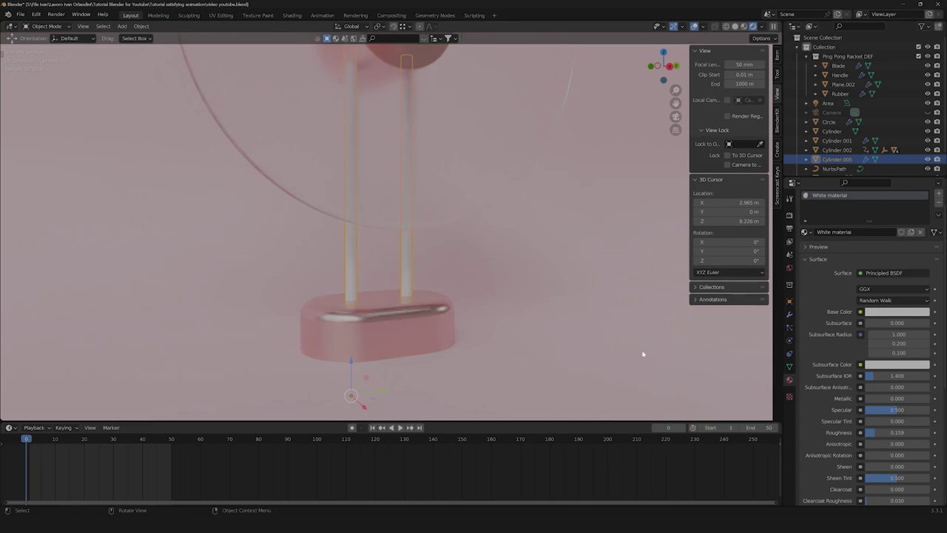
Step: Advance to frame 1, unhide the camera and select it
click(467, 247)
middle_drag(480, 279, 547, 226)
key(Right)
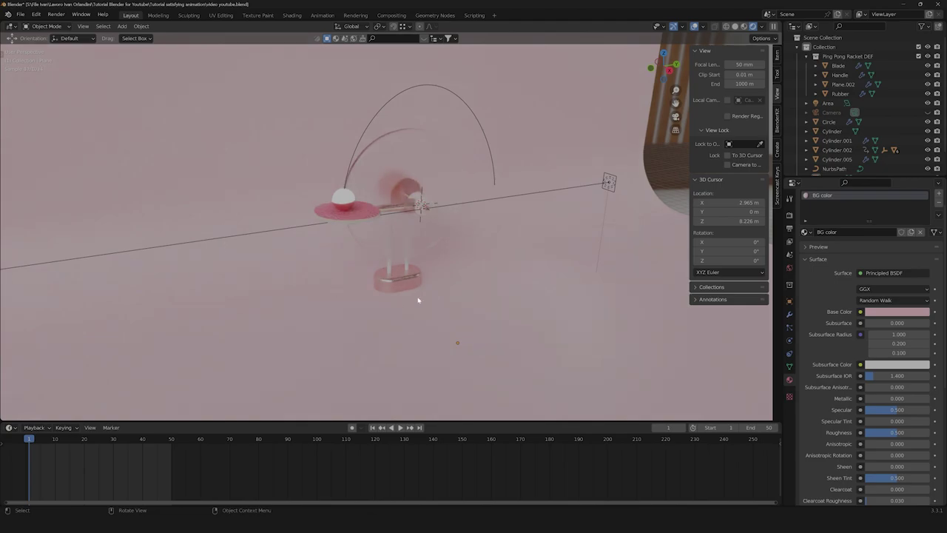
click(928, 113)
scroll(372, 276, down, 2)
click(352, 289)
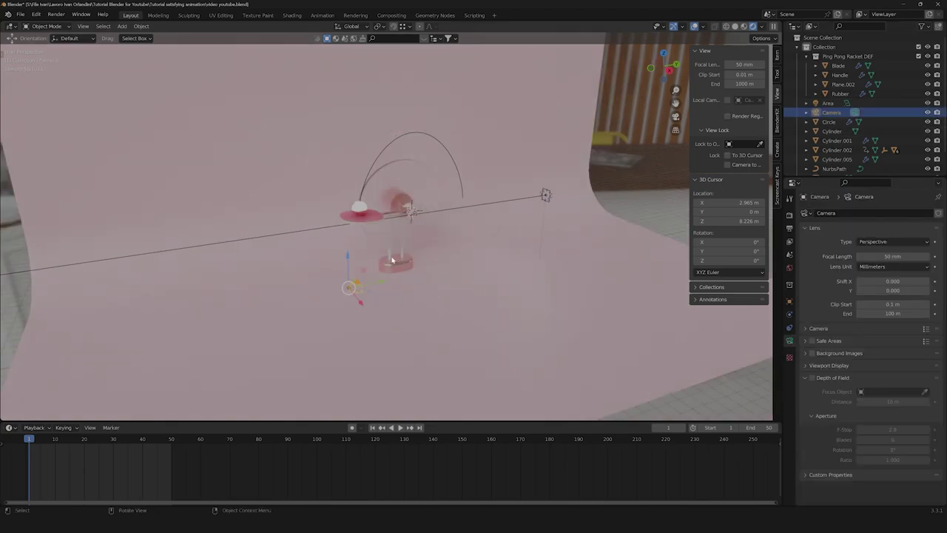
Step: Split the 3D viewport vertically and hide the toolbar and sidebar in the new narrow view
right_click(782, 56)
click(782, 57)
click(225, 106)
key(t)
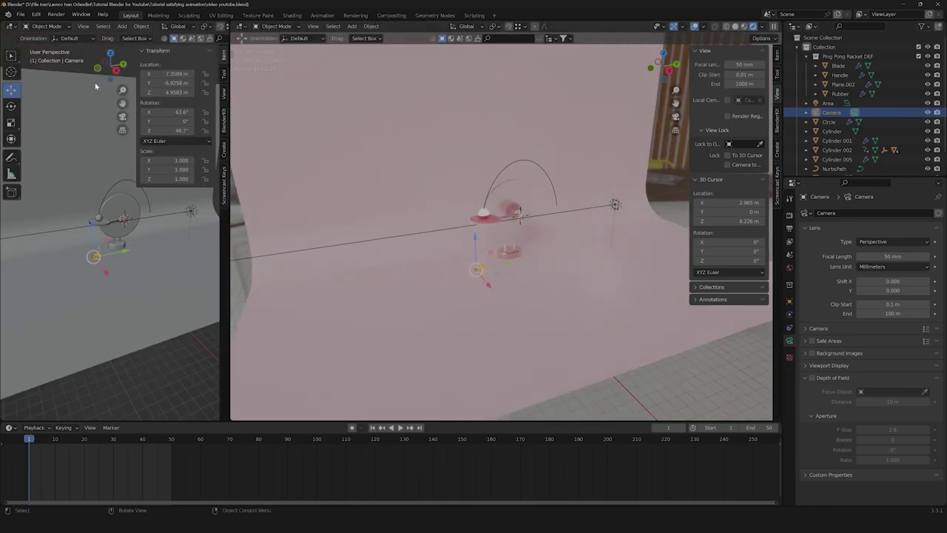
key(n)
key(t)
Step: Turn off gizmos and overlays in the narrow viewport and make it look through the camera
scroll(194, 28, down, 5)
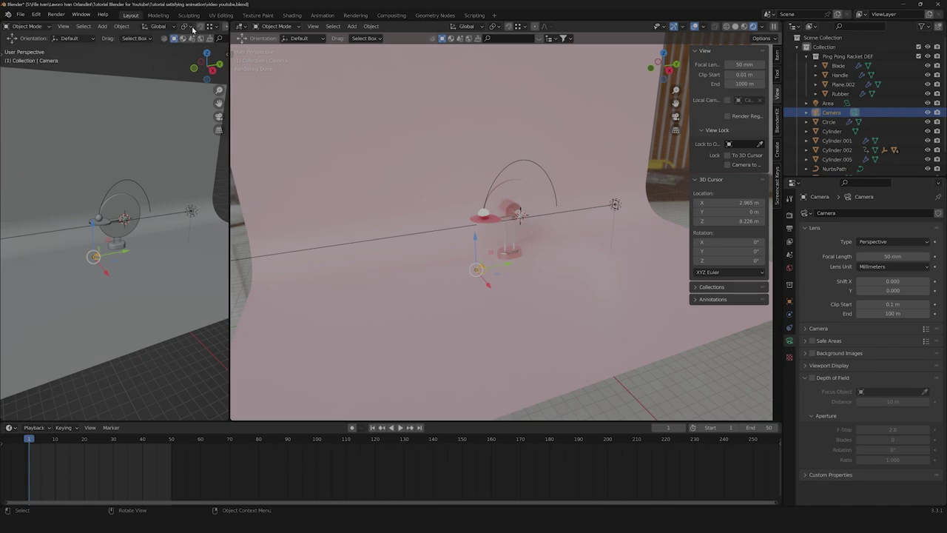
scroll(195, 27, down, 1)
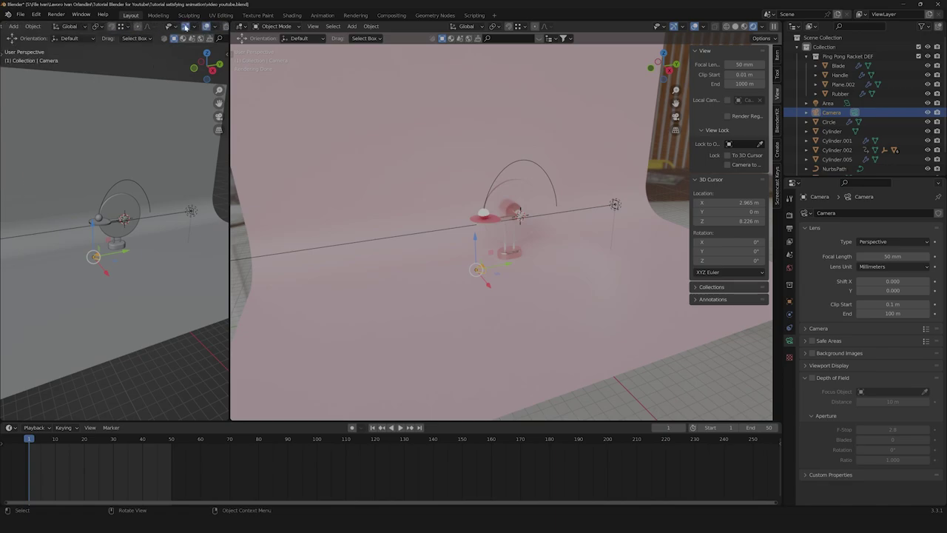
click(186, 27)
click(206, 27)
scroll(114, 262, up, 3)
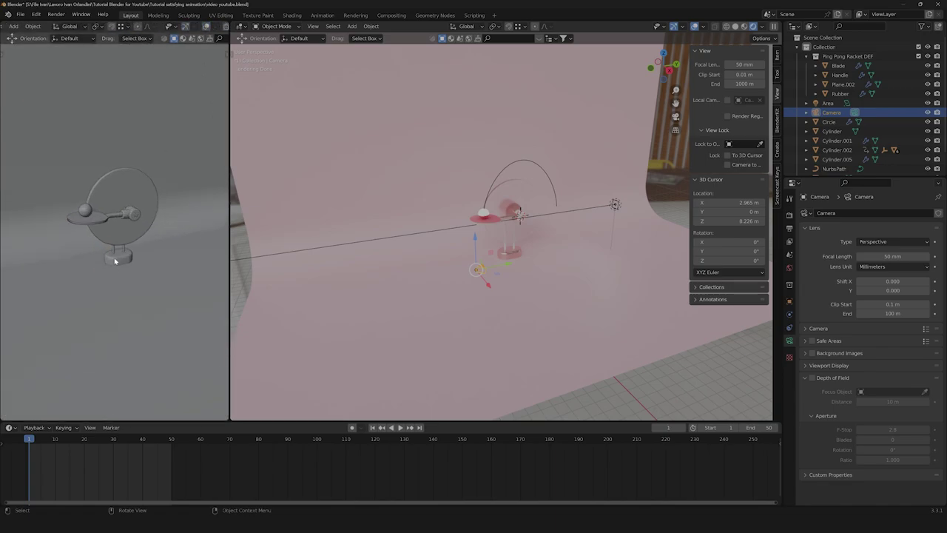
scroll(115, 260, up, 8)
Step: Set the camera's rotation to 92.2° on X and 58.4° on Z, and its Y location to about -11.96 m
middle_drag(518, 222, 548, 232)
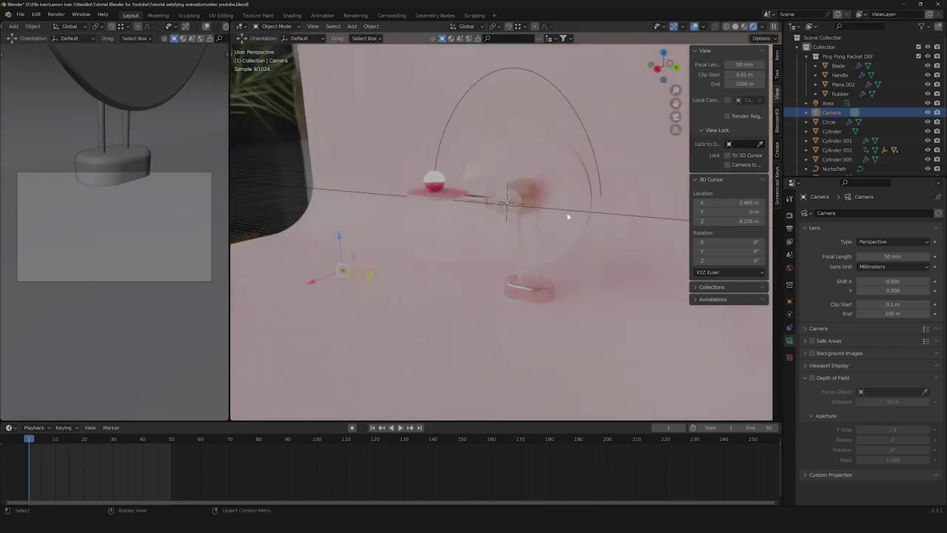
click(789, 301)
drag(874, 272, 894, 291)
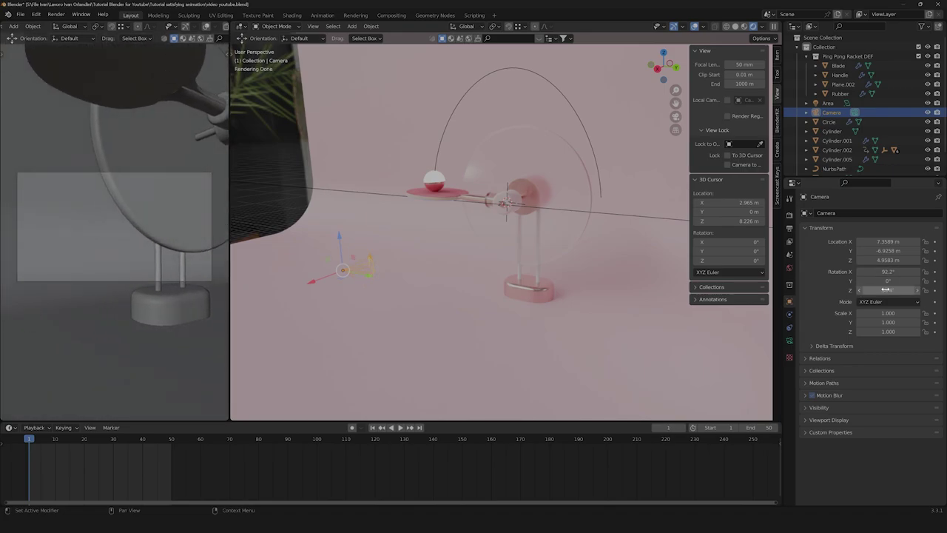
mouse_move(888, 251)
mouse_down()
mouse_move(865, 251)
mouse_move(895, 251)
mouse_up()
Step: Set the output resolution's Y value to 1920 px for a square render
click(664, 53)
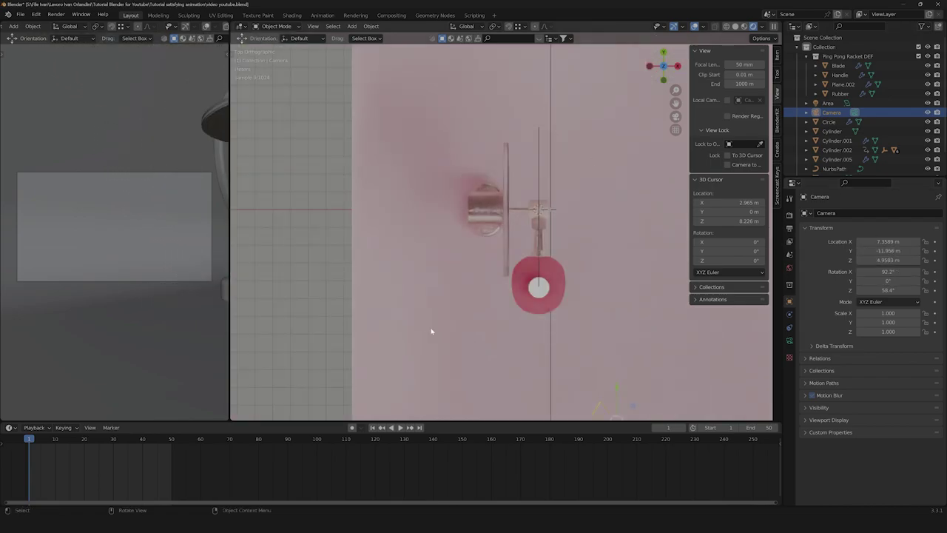
click(789, 227)
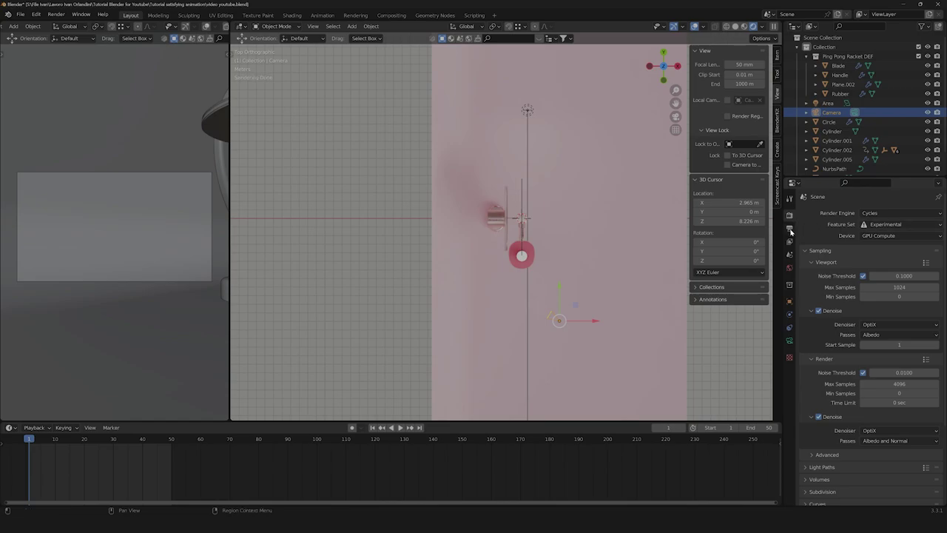
click(894, 235)
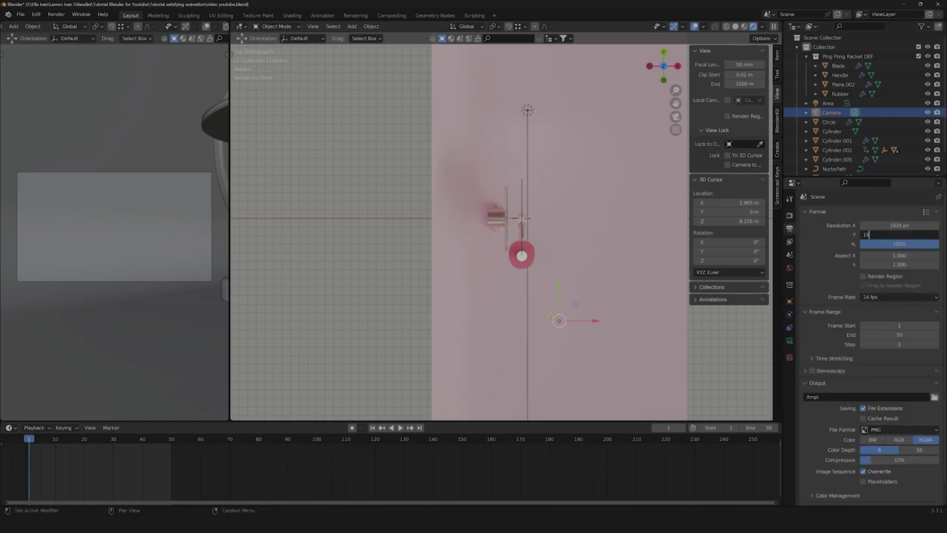
key(Return)
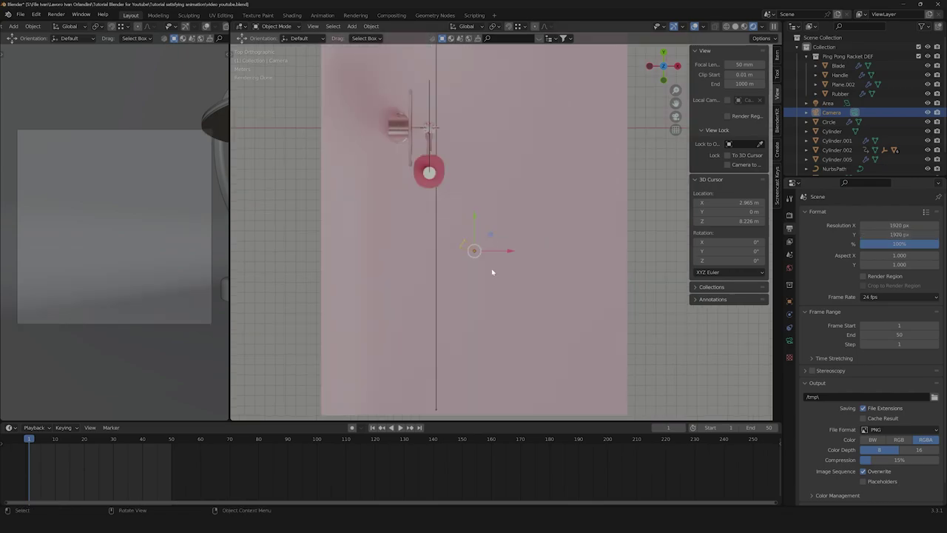
Step: Move the camera about 12 m away from the ball machine along X and turn it slightly in top view
key(g)
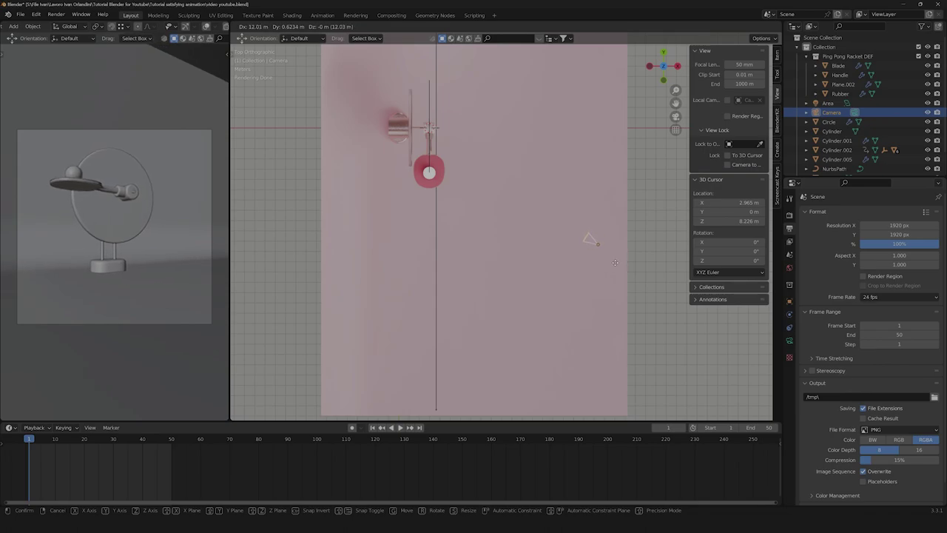
click(615, 248)
key(r)
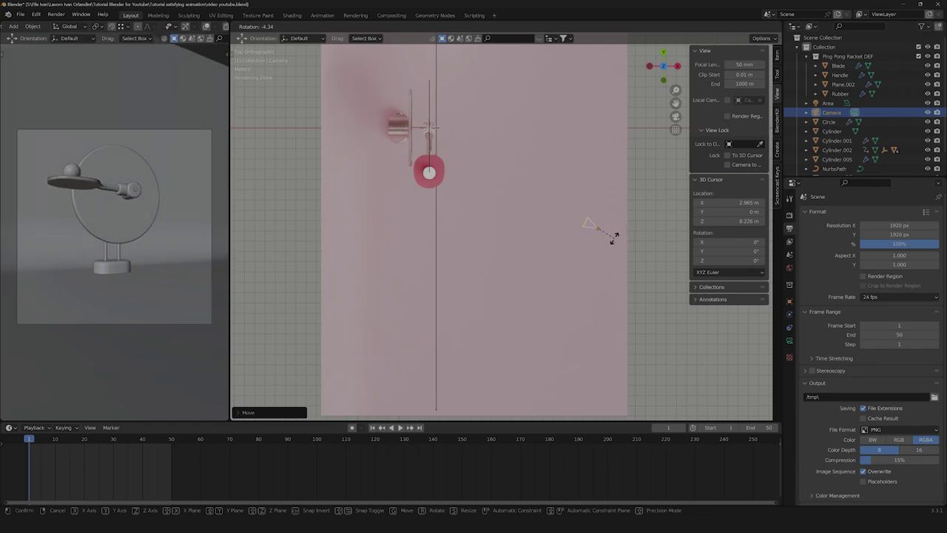
click(614, 238)
Step: Raise the camera about 1.7 m along the Z axis
middle_drag(611, 232, 614, 133)
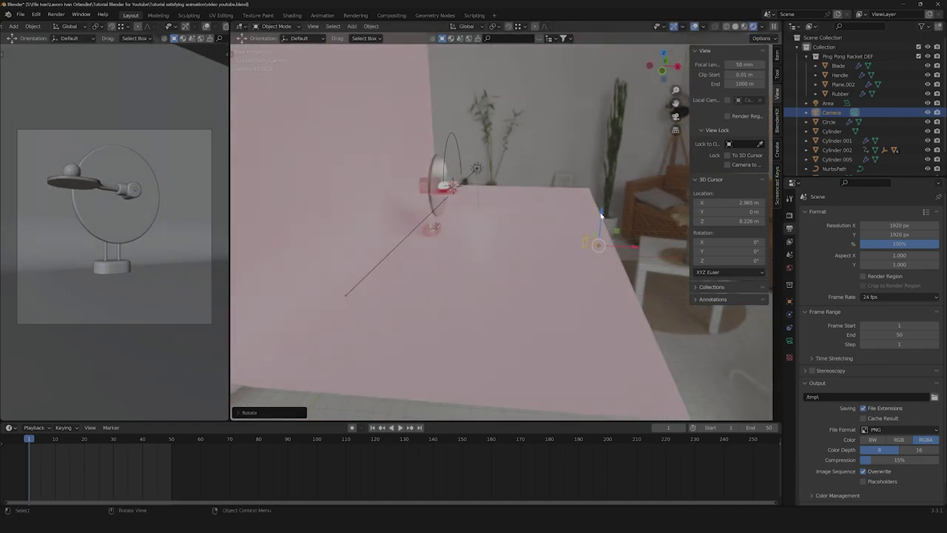
drag(602, 215, 604, 208)
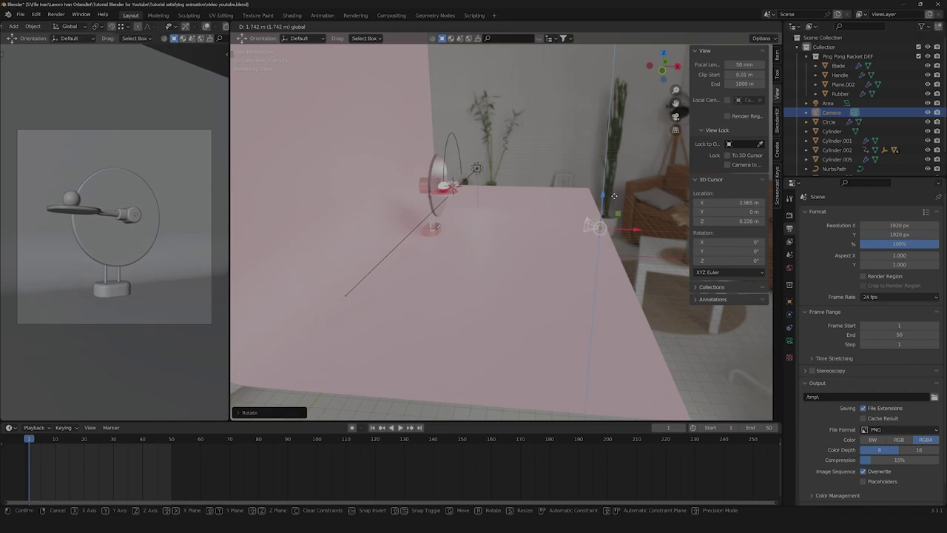
click(614, 195)
Step: Play the loop and scrub to frame 39 while moving the camera slightly farther back from the ring and racket
key(space)
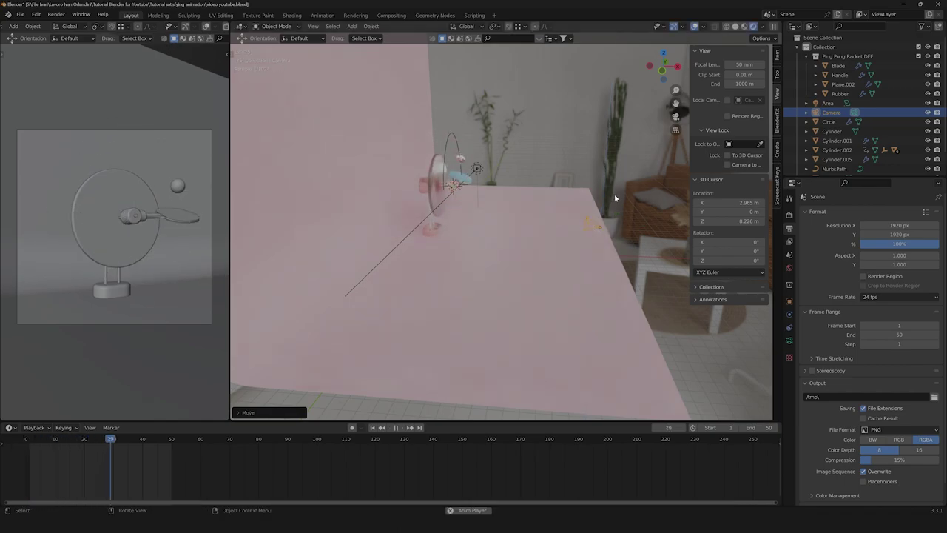
mouse_move(625, 227)
mouse_down()
mouse_move(653, 239)
mouse_move(632, 226)
mouse_up()
mouse_move(130, 441)
mouse_down()
mouse_move(154, 441)
mouse_move(140, 448)
mouse_up()
scroll(377, 313, down, 1)
drag(635, 234, 603, 208)
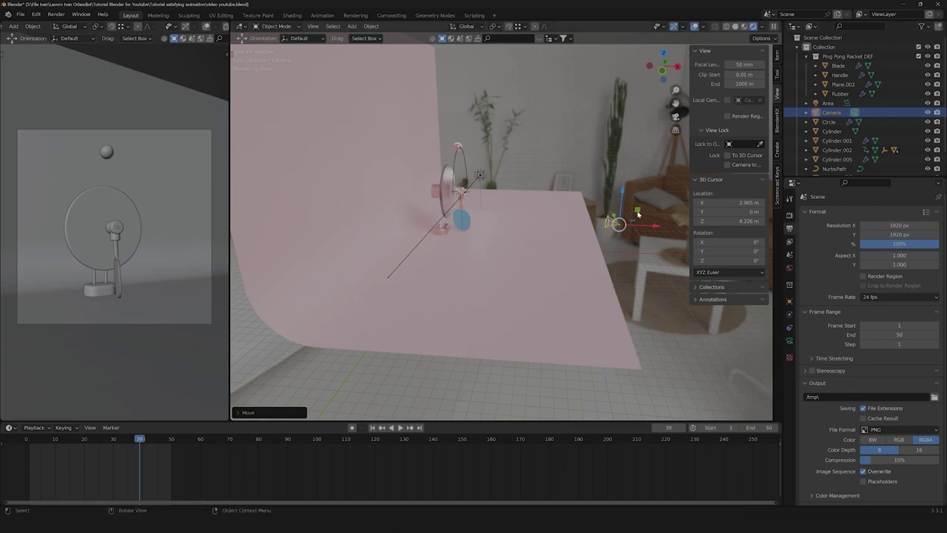
Step: Shift the camera sideways to centre the ring and racket in the frame, and replay the loop to check it
middle_drag(637, 215, 598, 238)
drag(620, 257, 609, 261)
key(space)
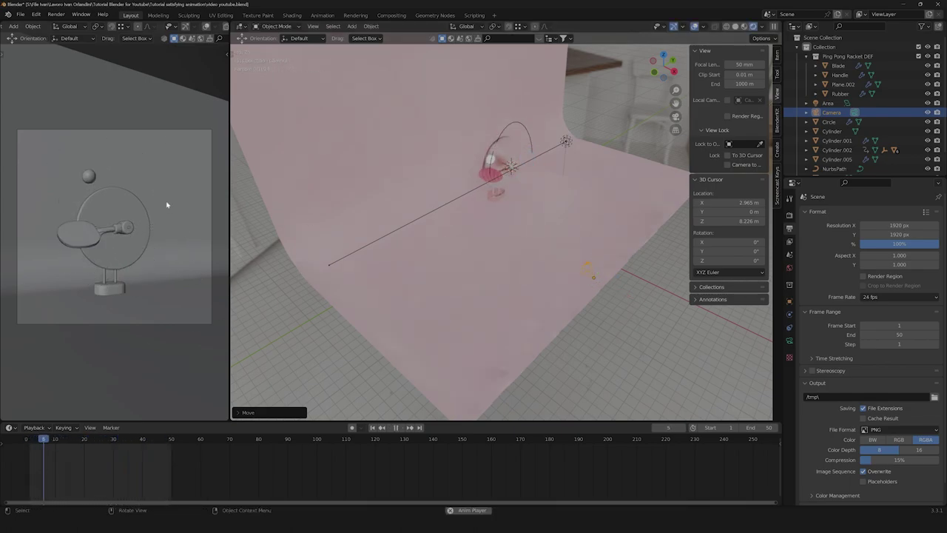
key(Escape)
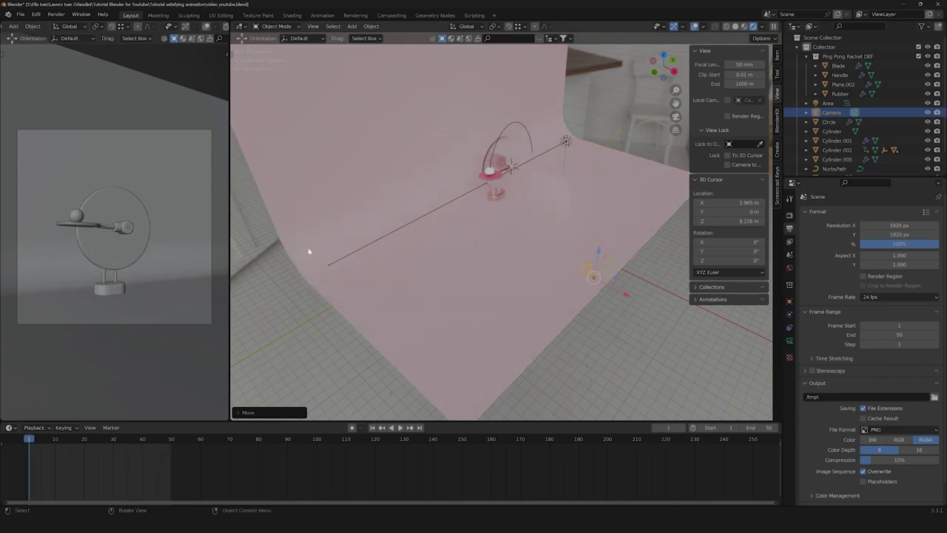
Step: Turn on the Thirds composition guide in the camera's viewport display settings
click(789, 341)
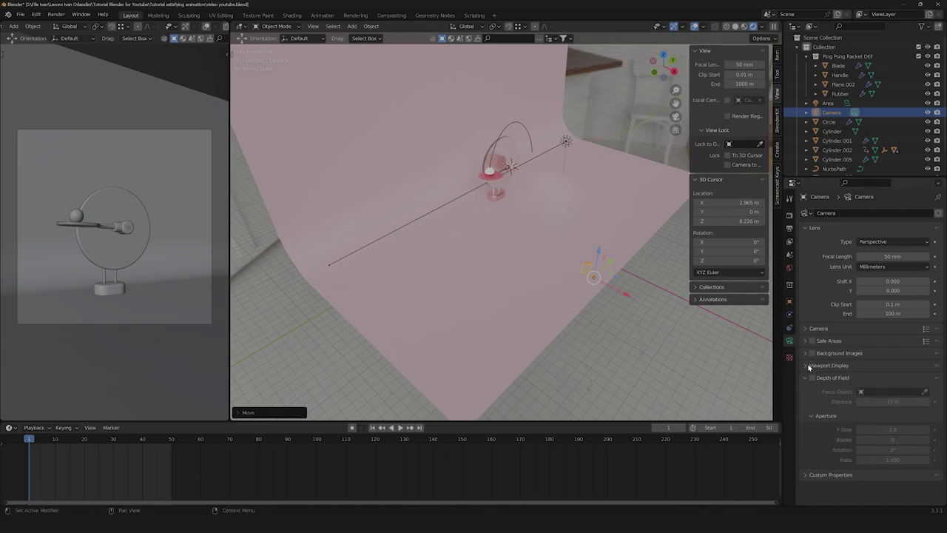
click(809, 366)
scroll(827, 399, down, 1)
click(823, 438)
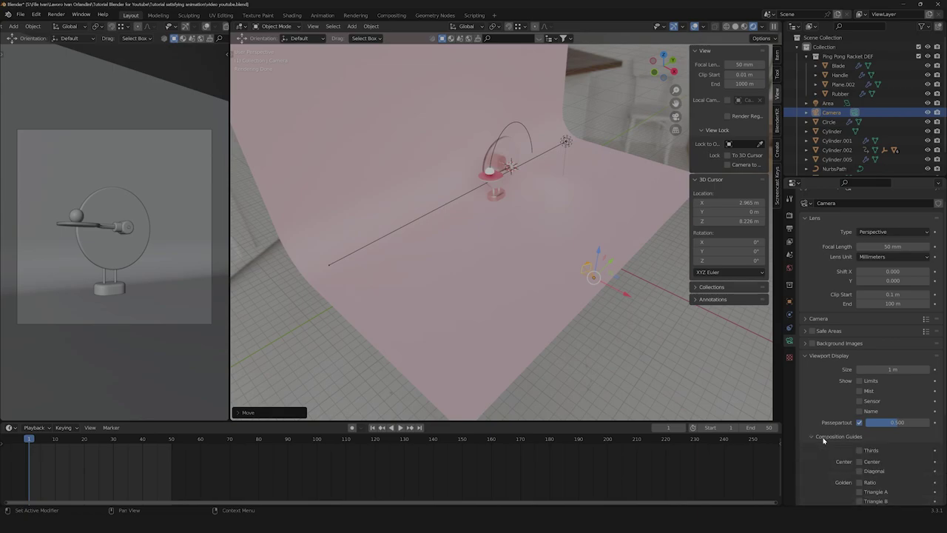
scroll(857, 438, down, 1)
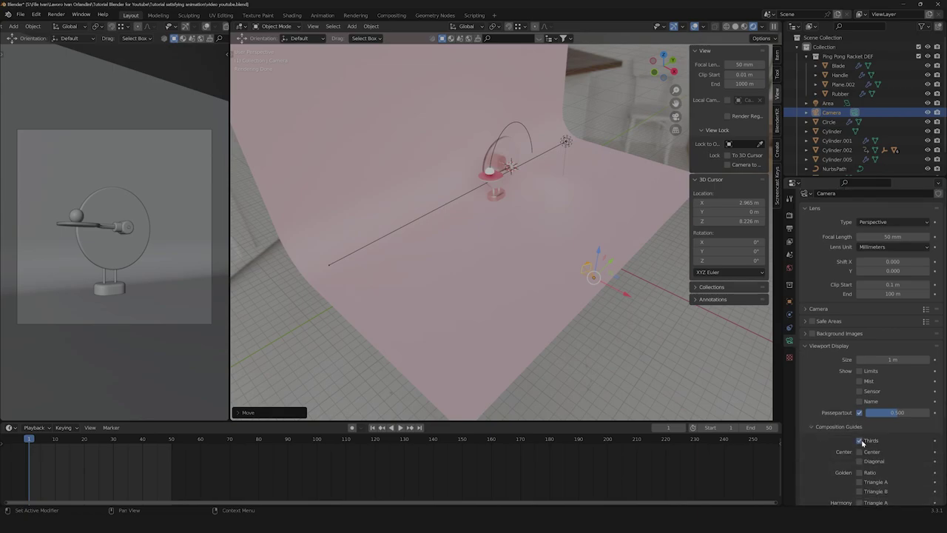
scroll(196, 33, down, 5)
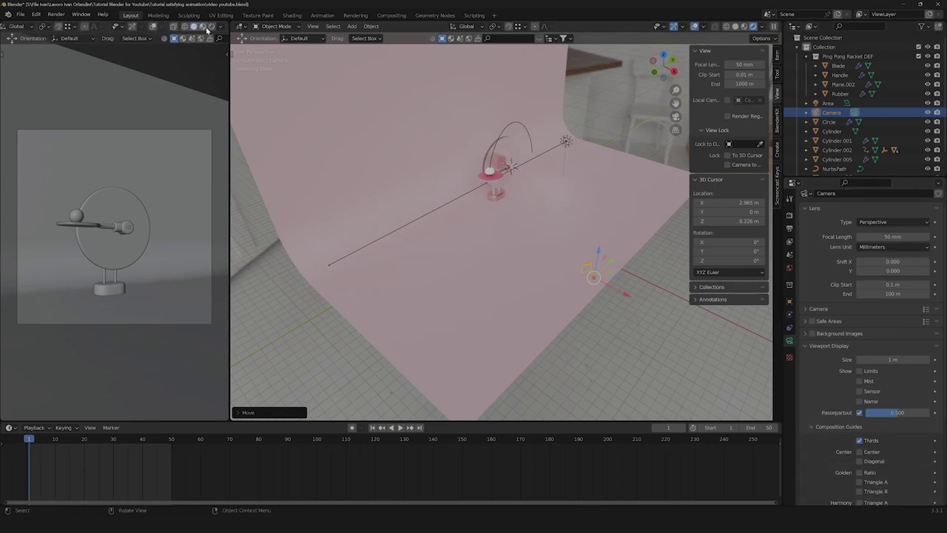
Step: Show overlays in the narrow camera viewport and play the animation to check the composition against the guides
click(191, 27)
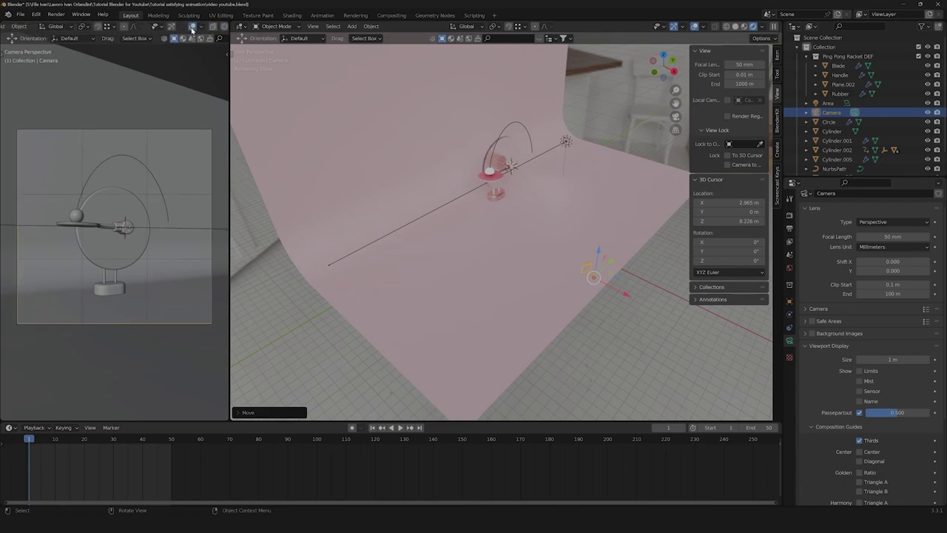
scroll(34, 274, up, 2)
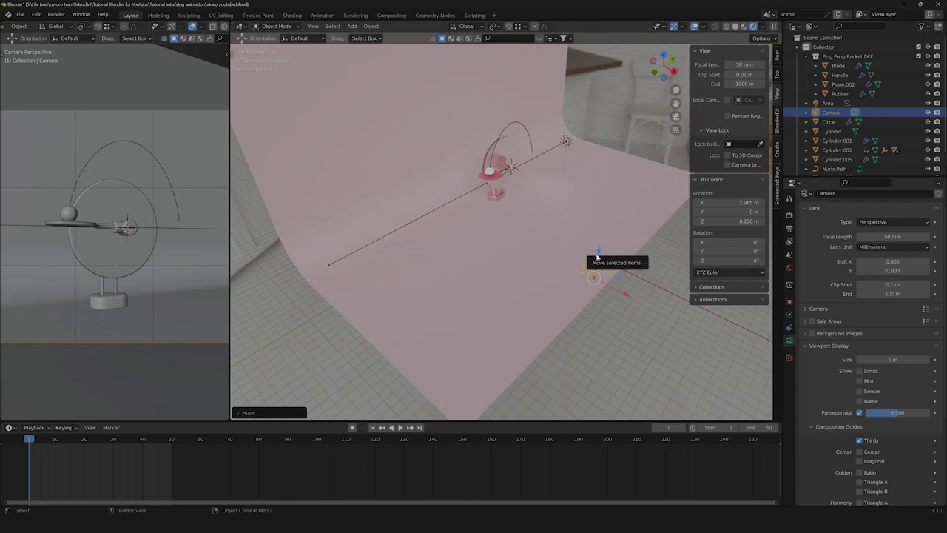
scroll(100, 153, down, 2)
key(space)
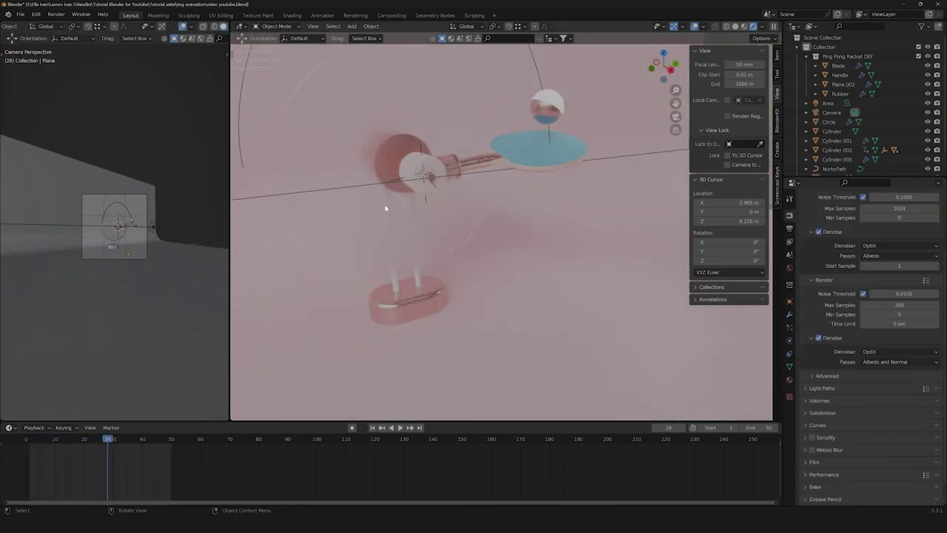
Step: Bevel the end edge loop of the horizontal cylinder behind the ring, working in X-ray wireframe
middle_drag(385, 208, 594, 190)
click(594, 190)
key(Tab)
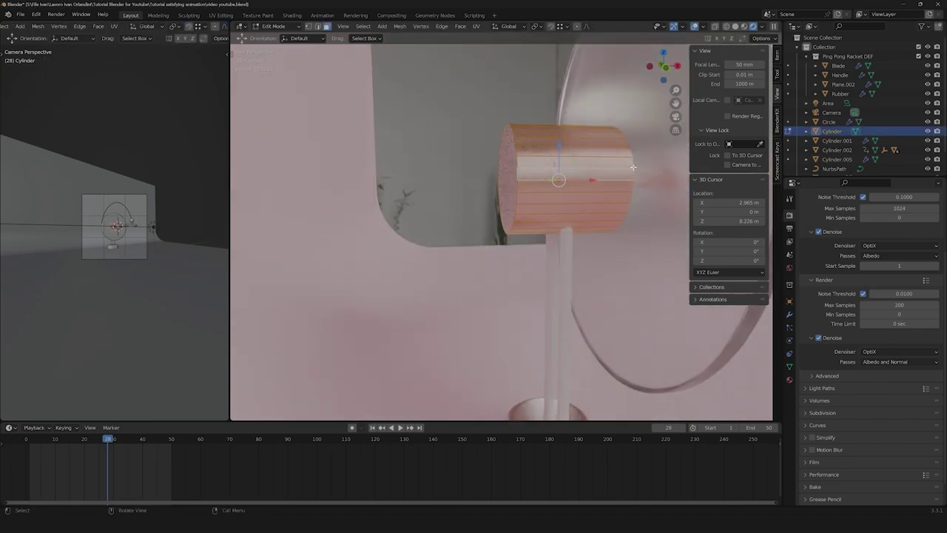
click(725, 27)
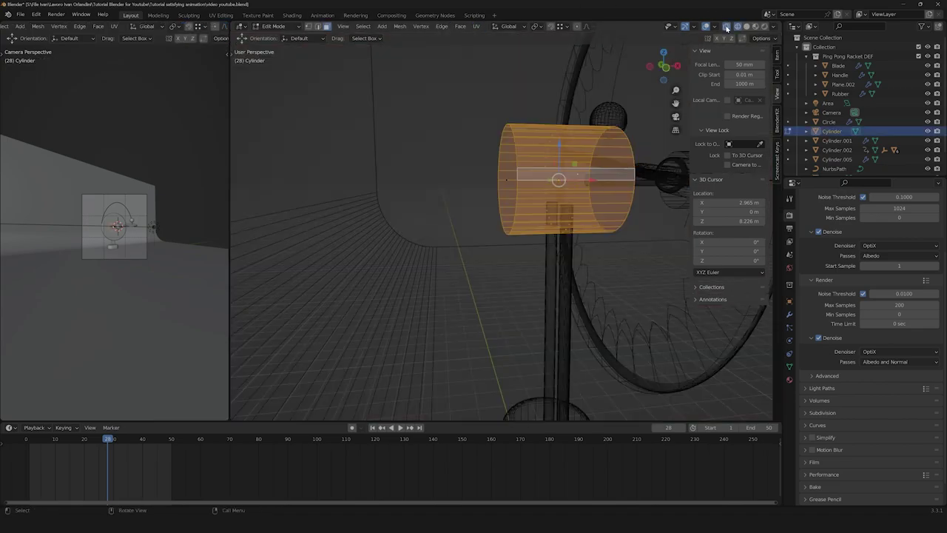
alt+click(631, 162)
click(317, 26)
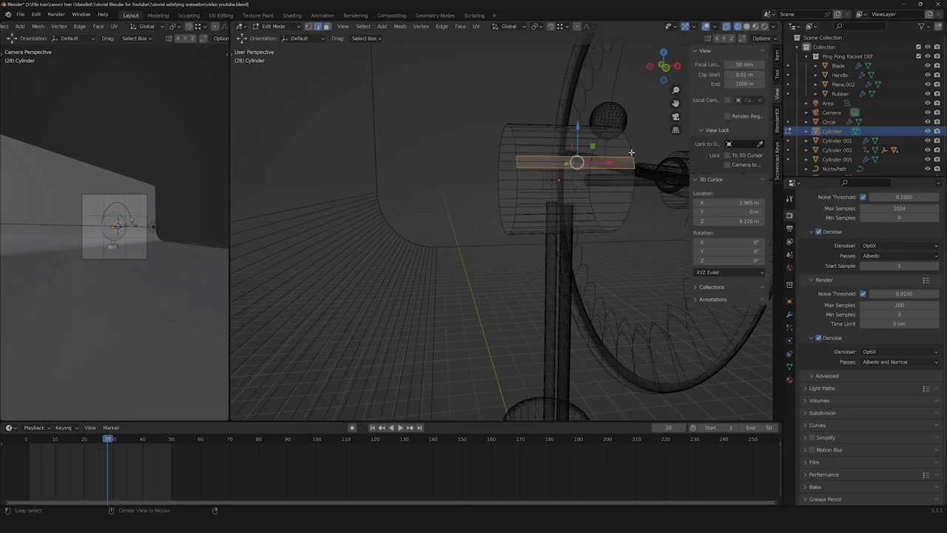
alt+click(643, 168)
key(ctrl+b)
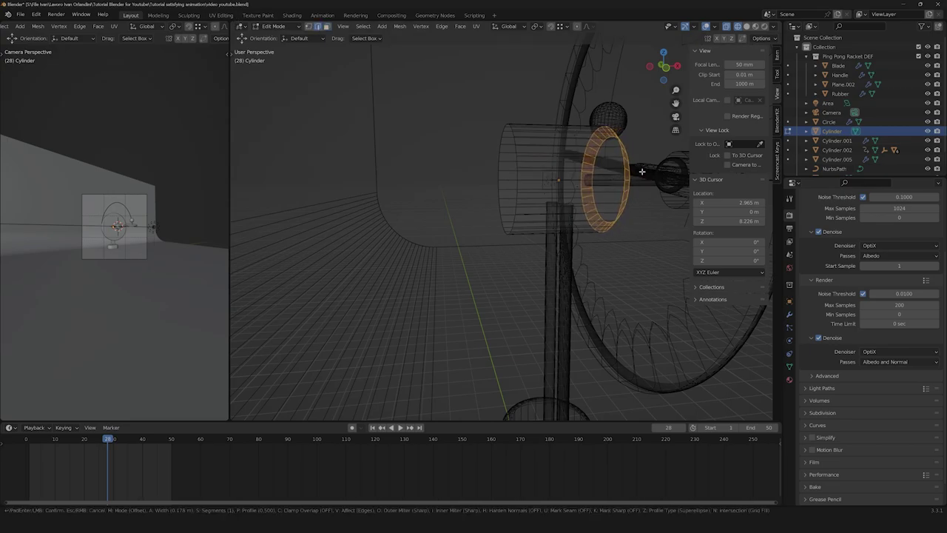
click(603, 175)
Step: Return the cylinder to Object Mode and the main viewport to rendered shading to inspect the rounded edge
mouse_move(603, 175)
middle_down()
mouse_move(611, 200)
mouse_move(610, 191)
mouse_move(570, 222)
middle_up()
key(Tab)
key(shift+z)
click(756, 27)
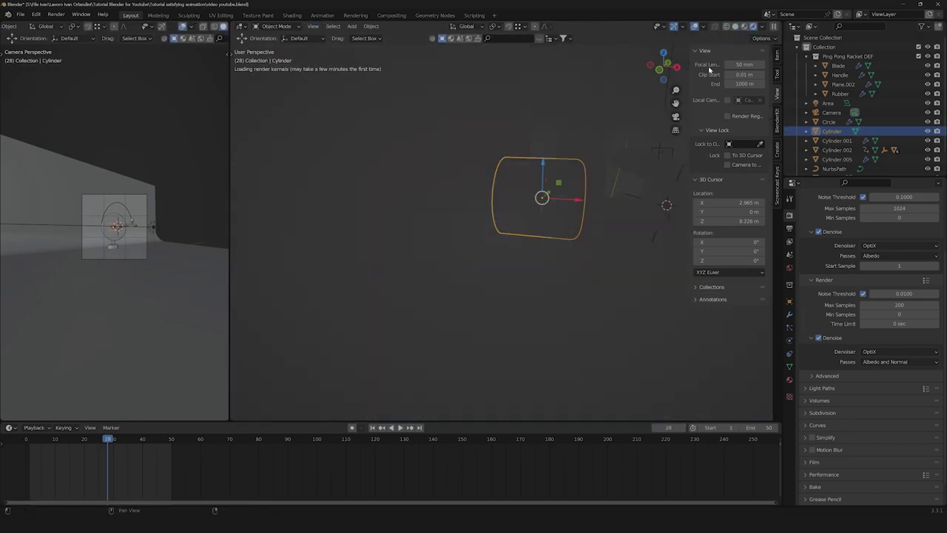
mouse_move(548, 177)
middle_down()
mouse_move(555, 174)
mouse_move(540, 166)
mouse_move(503, 194)
mouse_move(451, 184)
mouse_move(545, 207)
mouse_move(523, 233)
middle_up()
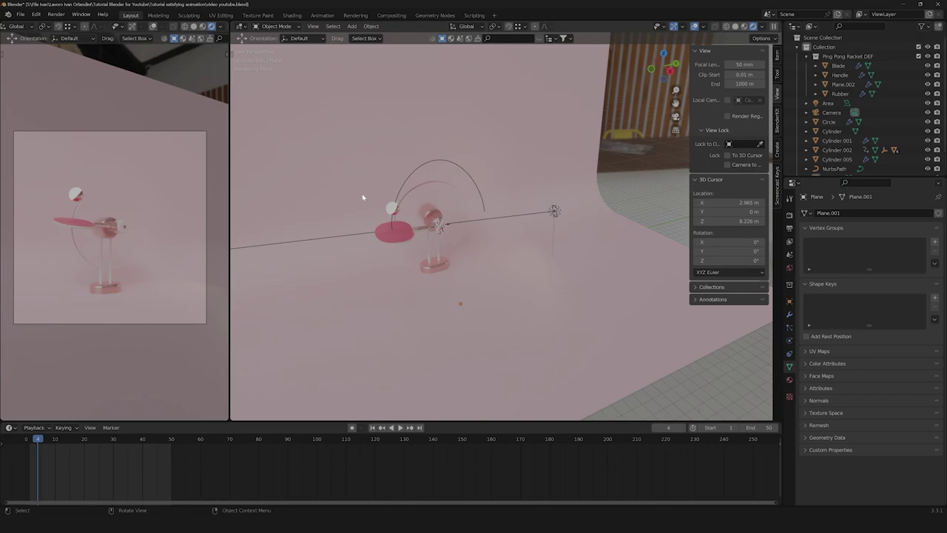
Step: In the compositor, insert a Glare node on the link between Render Layers and Composite
click(392, 16)
scroll(446, 133, down, 1)
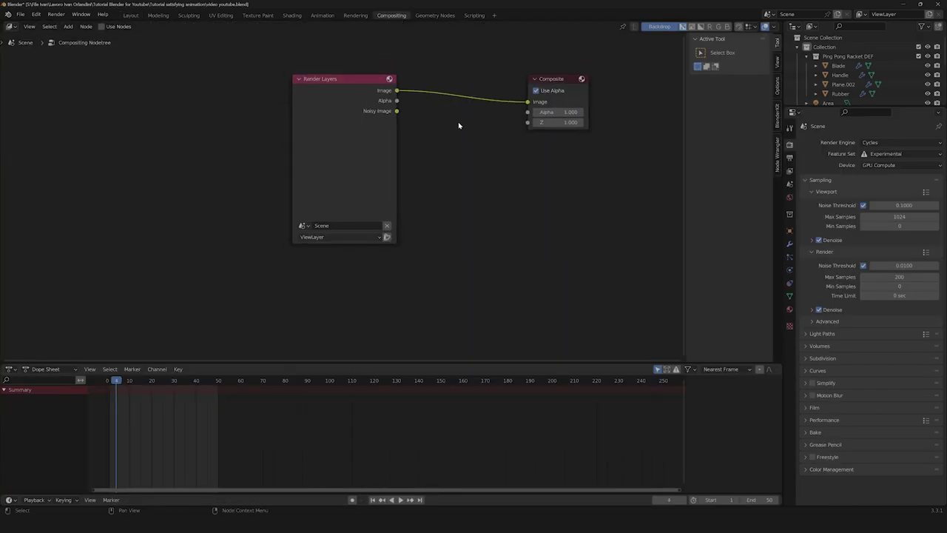
key(shift+a)
text(glare)
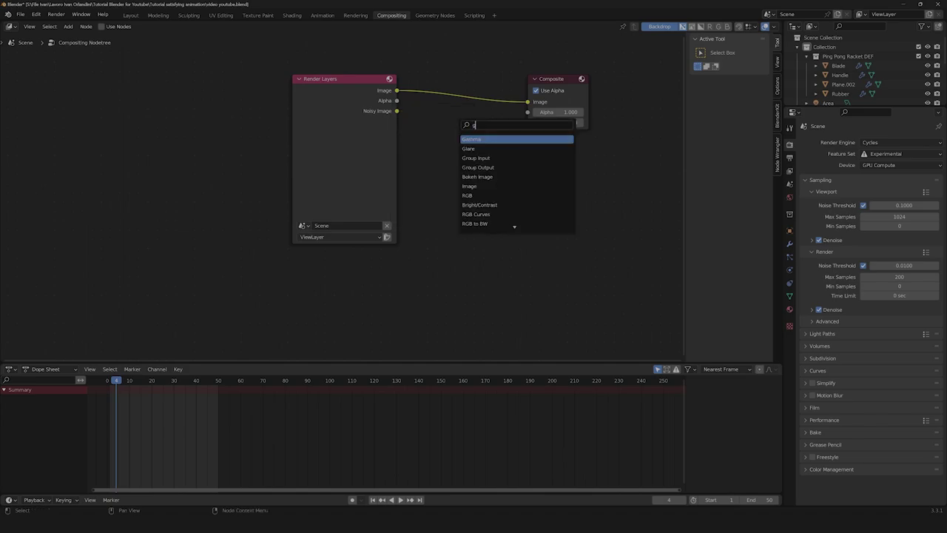
key(Return)
click(431, 90)
Step: Set the Glare node's type to Fog Glow
click(460, 119)
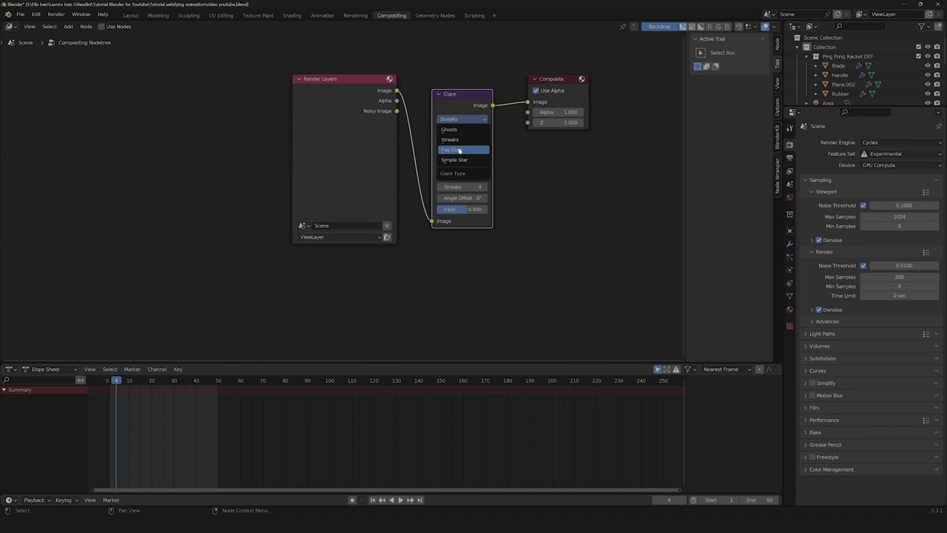
click(458, 150)
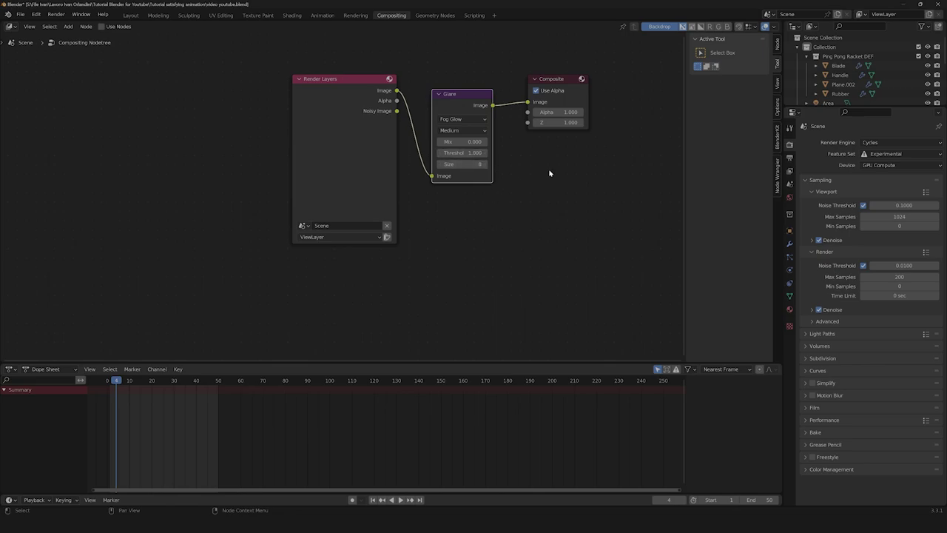
scroll(542, 172, down, 1)
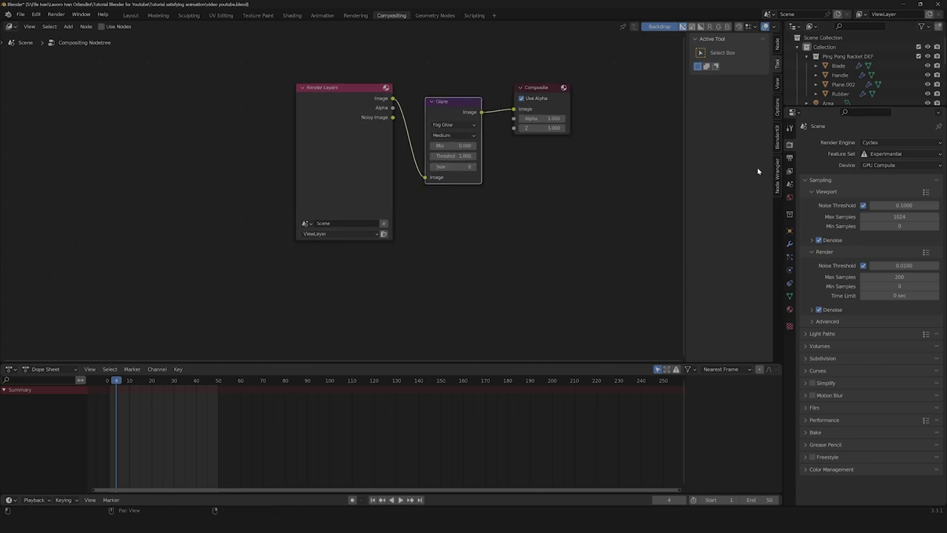
Step: Return to the Layout workspace and enable Motion Blur in the Cycles render settings
click(130, 15)
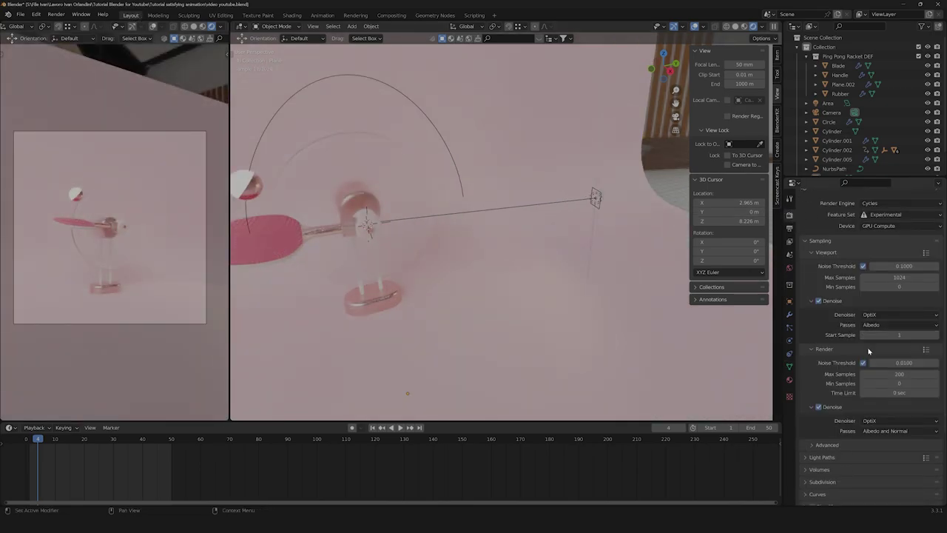
scroll(836, 370, down, 3)
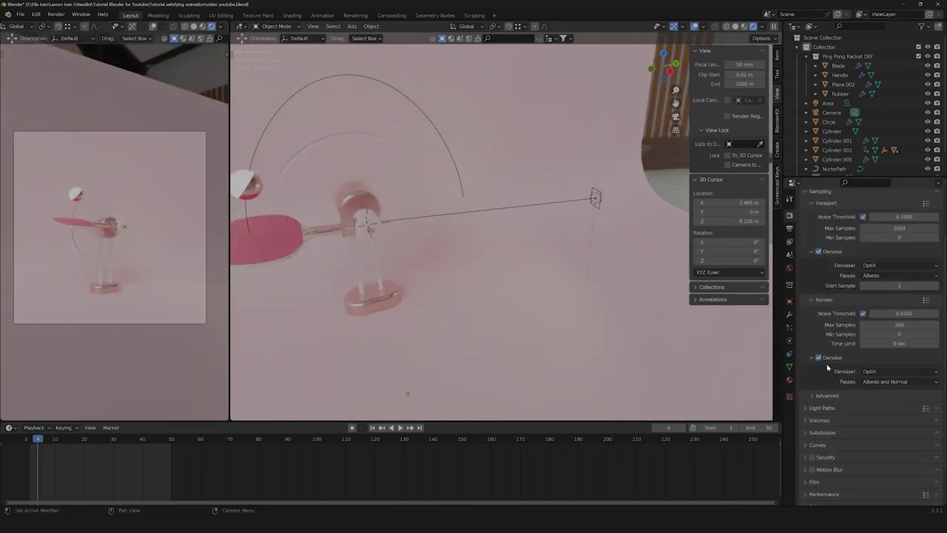
scroll(814, 333, down, 2)
scroll(415, 296, down, 4)
shift+middle_drag(348, 291, 410, 283)
scroll(550, 288, up, 4)
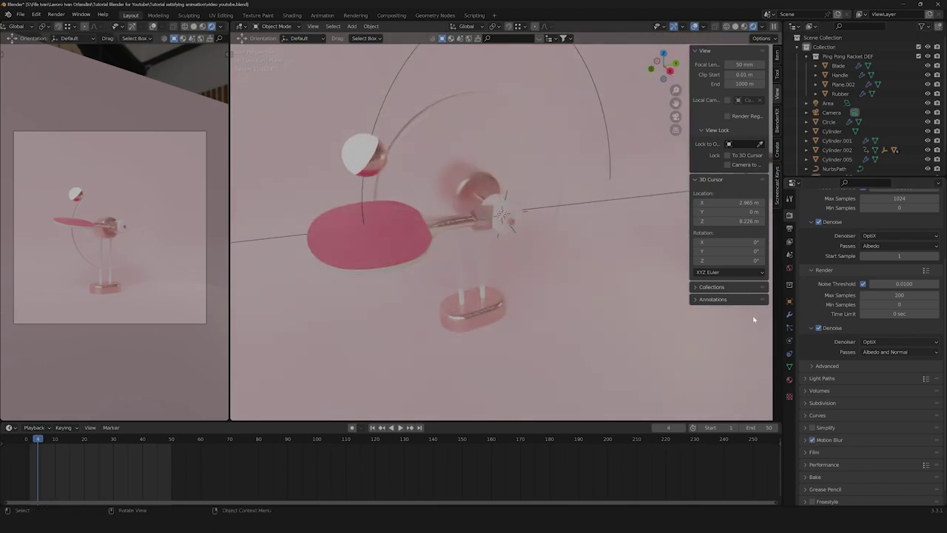
Step: Set the render output file format to AVI JPEG
click(790, 231)
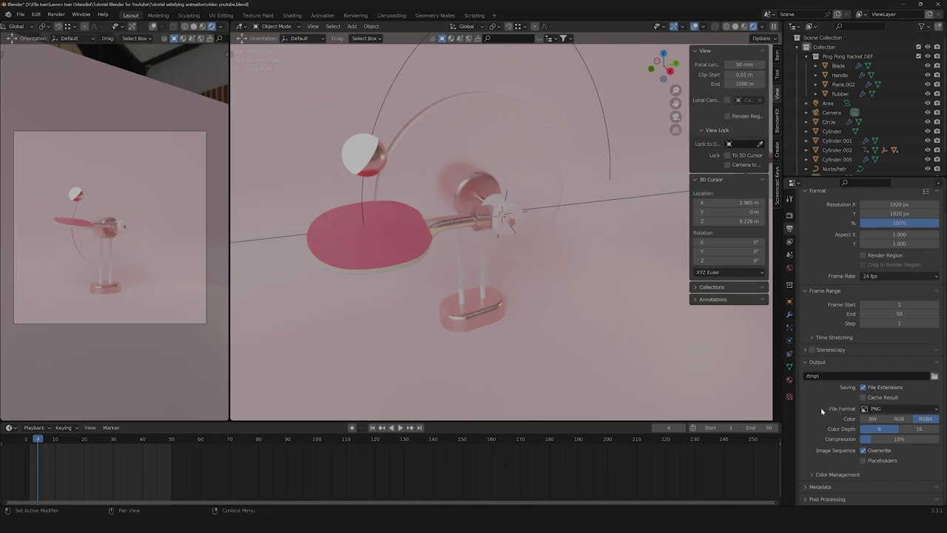
click(889, 409)
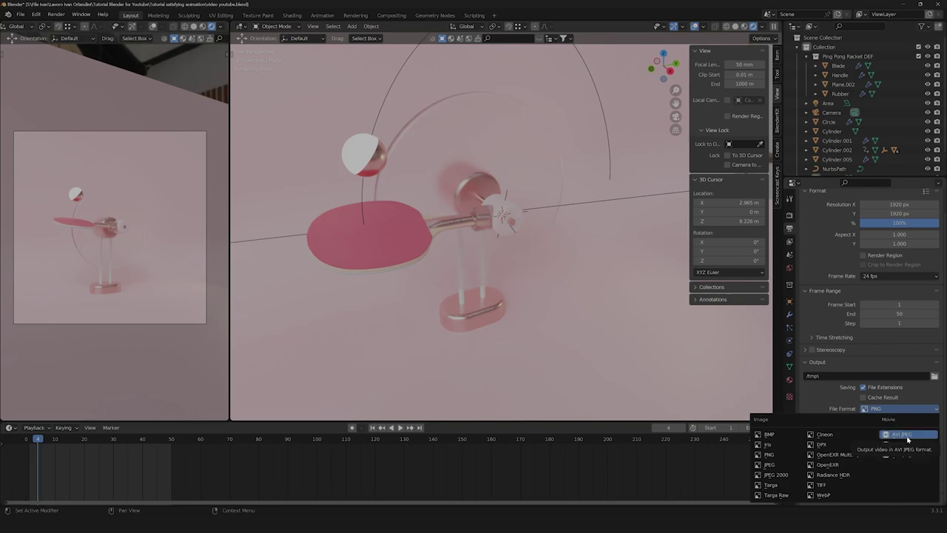
click(909, 436)
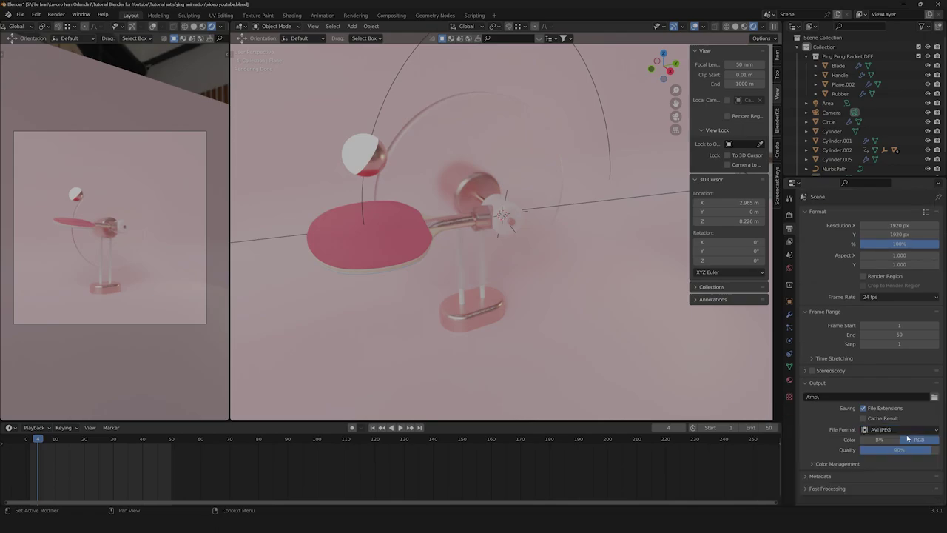